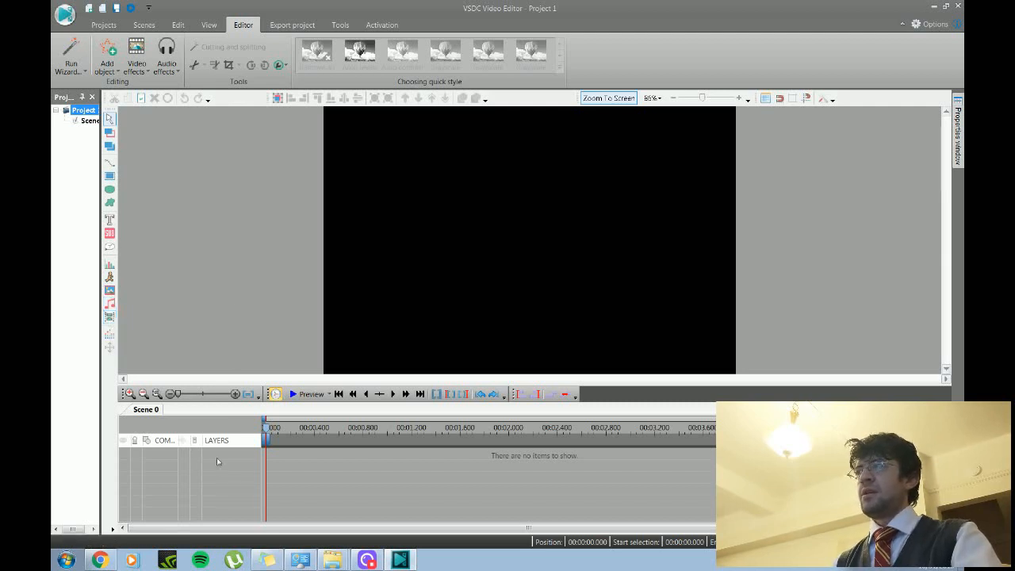
Add the audio file "Stream intro complete" from the Introduction folder to the scene, placed from the cursor position as an added layer.
left_click(111, 303)
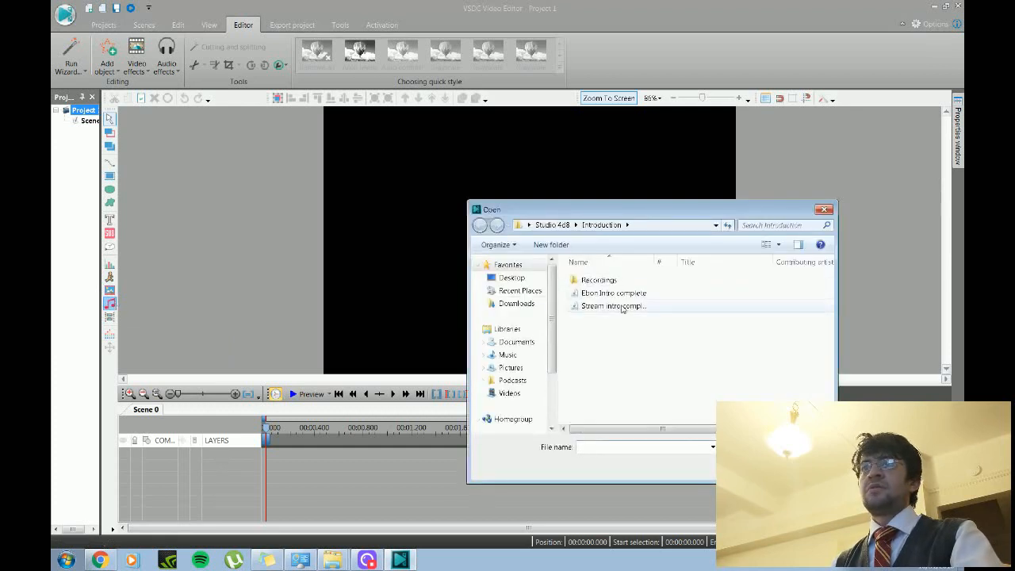
left_click(623, 307)
double_click(622, 307)
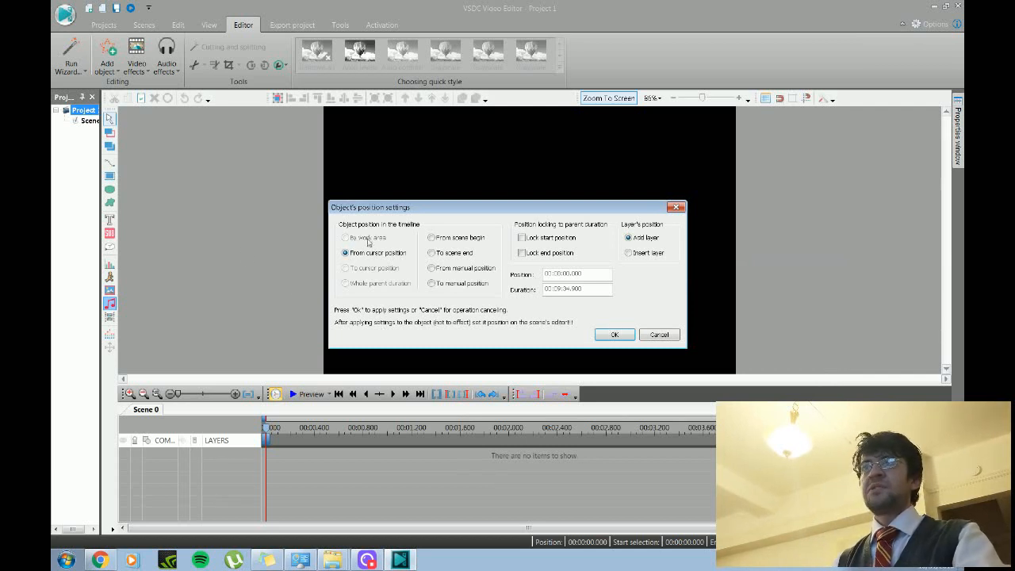
left_click(614, 336)
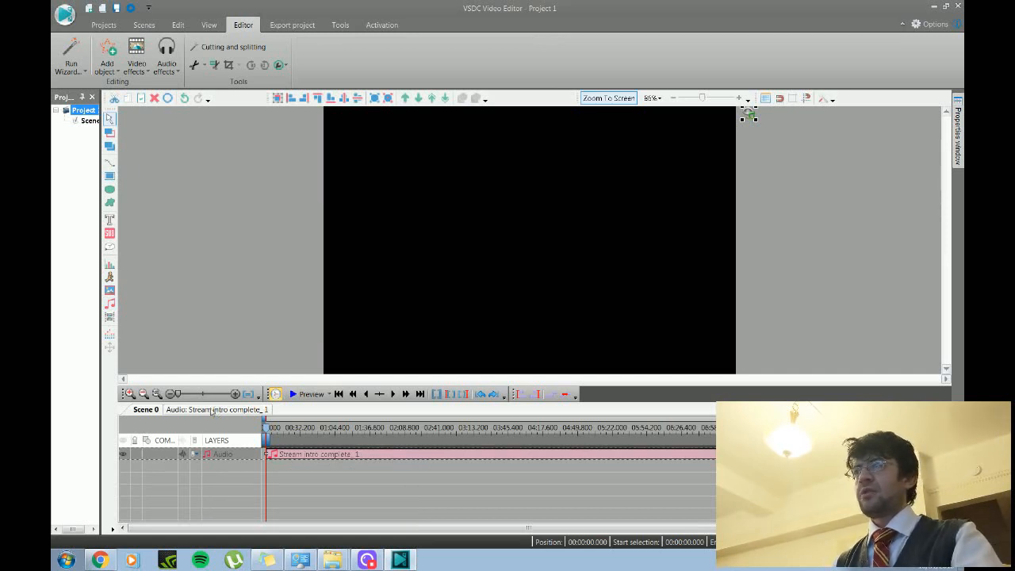
left_click_drag(178, 394, 188, 395)
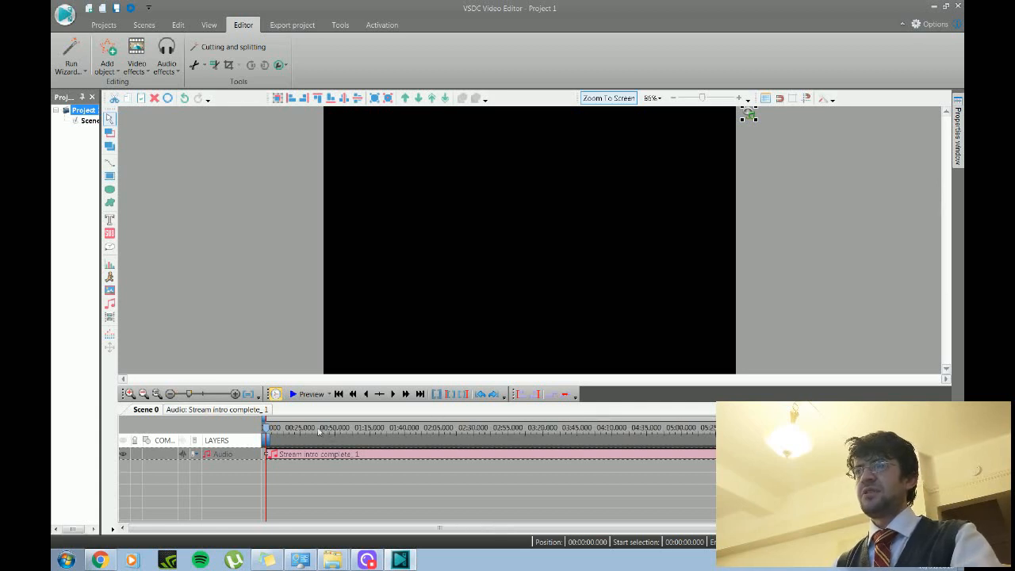
left_click_drag(191, 396, 214, 408)
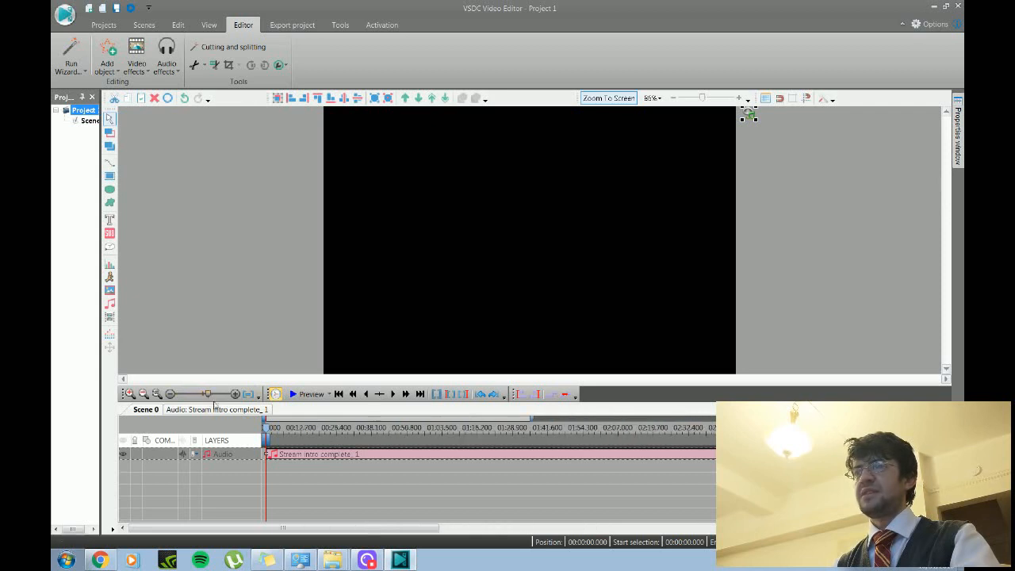
left_click_drag(238, 528, 216, 535)
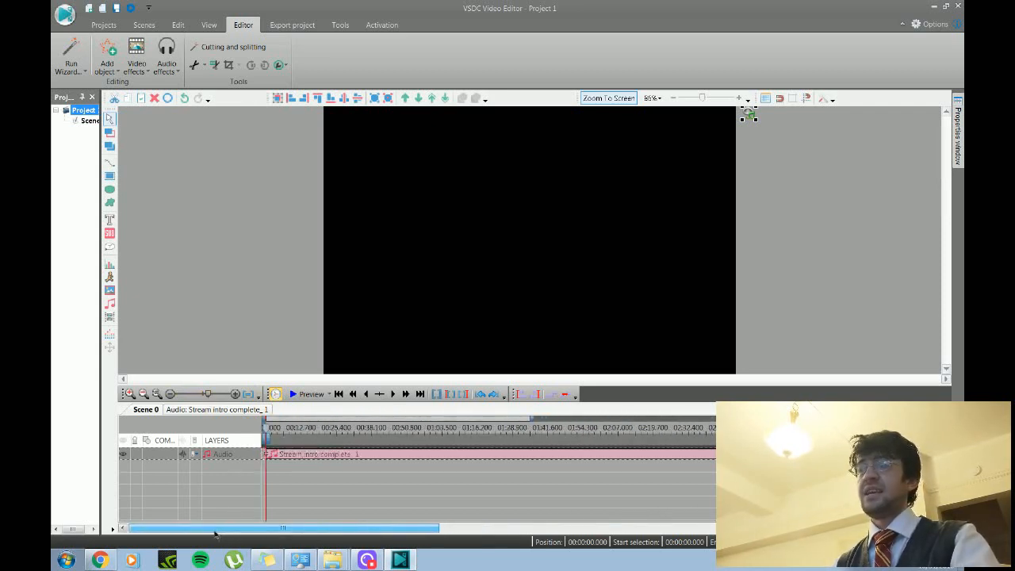
left_click_drag(207, 394, 176, 394)
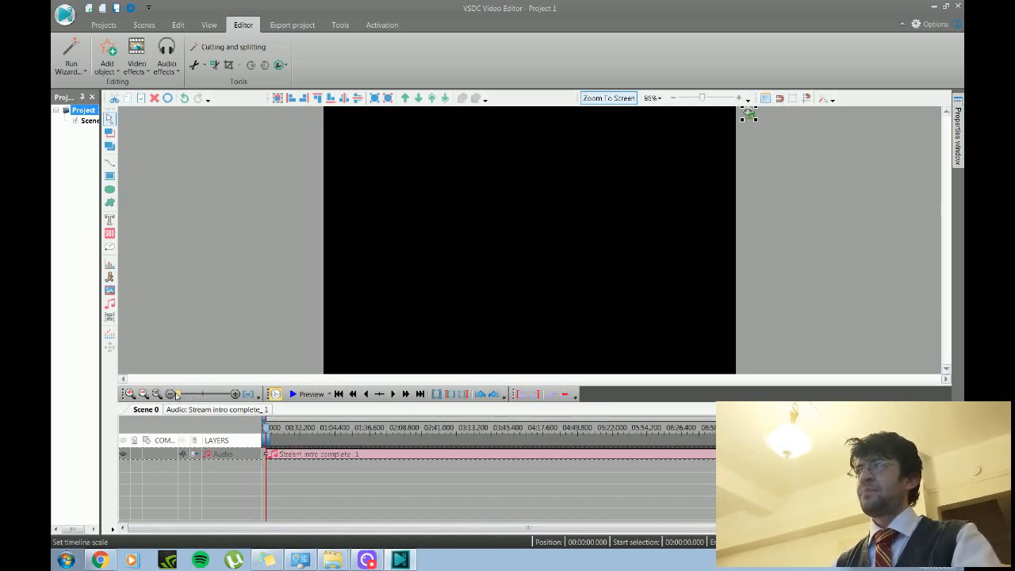
Add the "Nordia Map" image to the scene, placed from the cursor position on an added layer with the default duration.
left_click(110, 290)
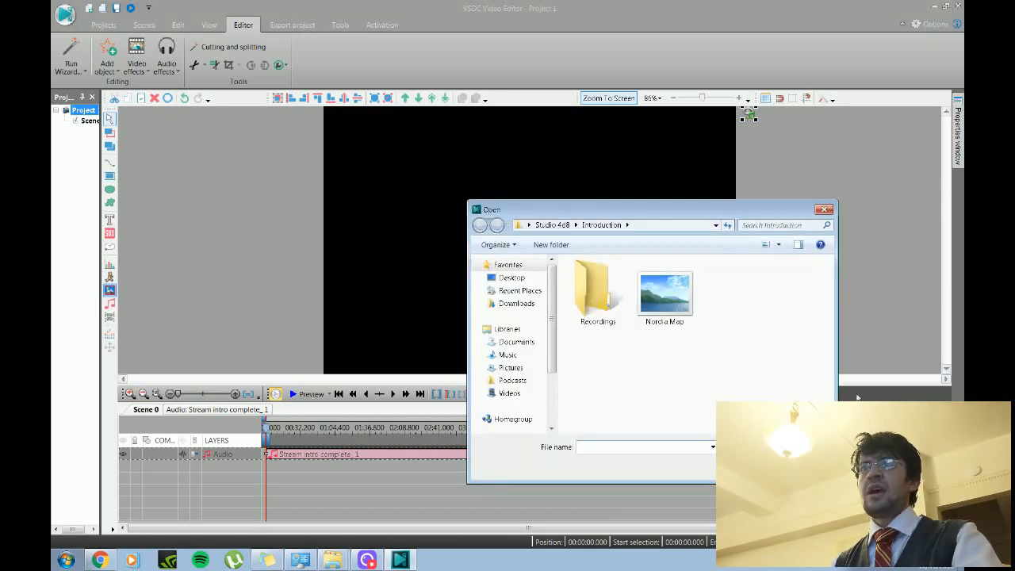
left_click(680, 298)
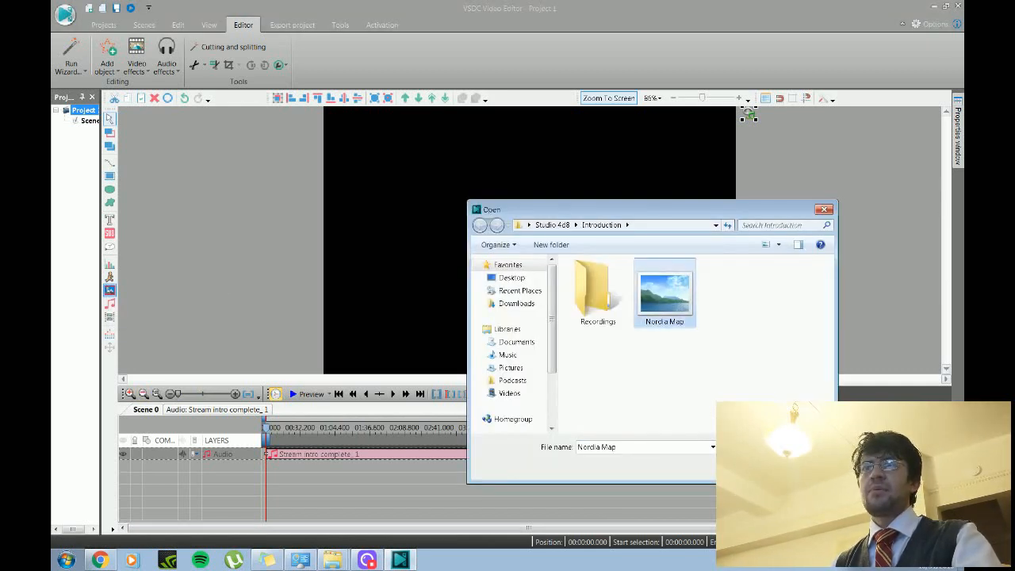
left_click(744, 467)
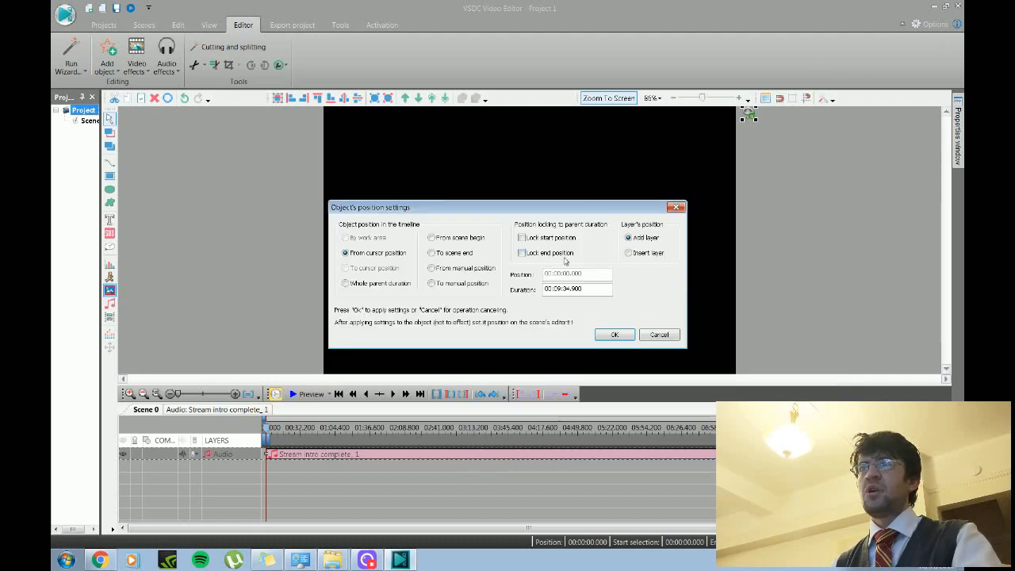
left_click(613, 334)
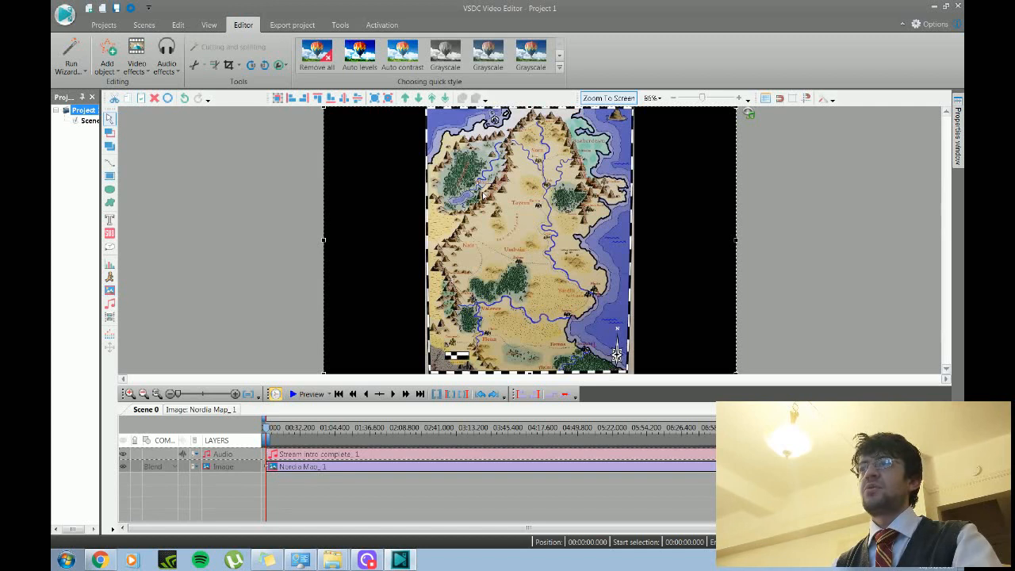
Preview the scene to check the map image together with the intro audio.
left_click(291, 455)
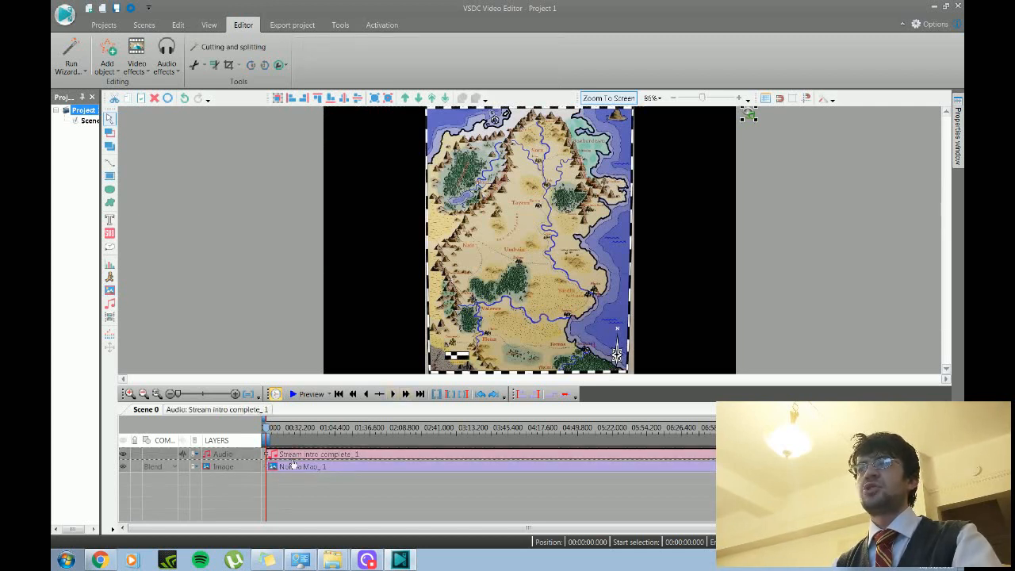
left_click(295, 467)
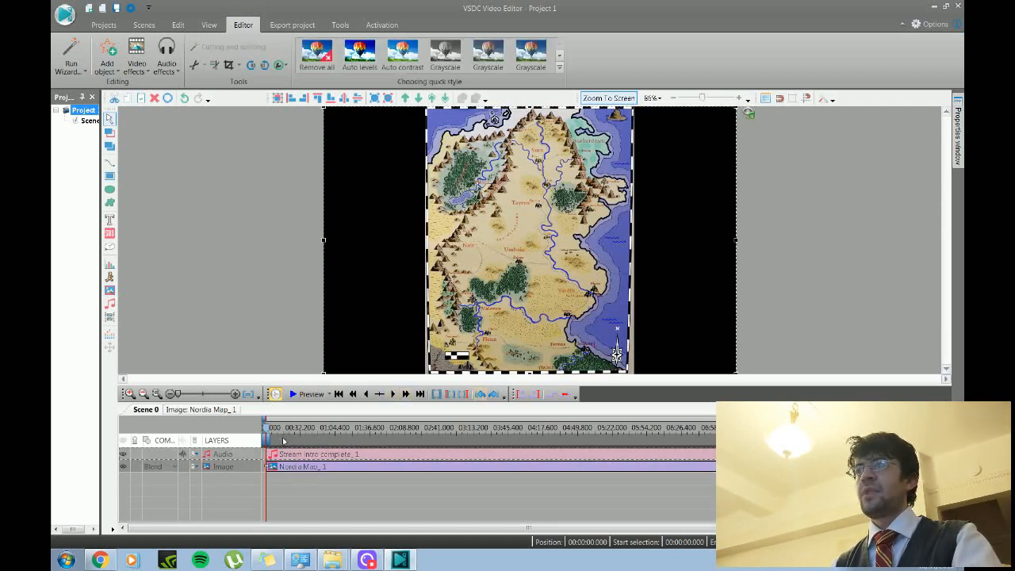
left_click(306, 394)
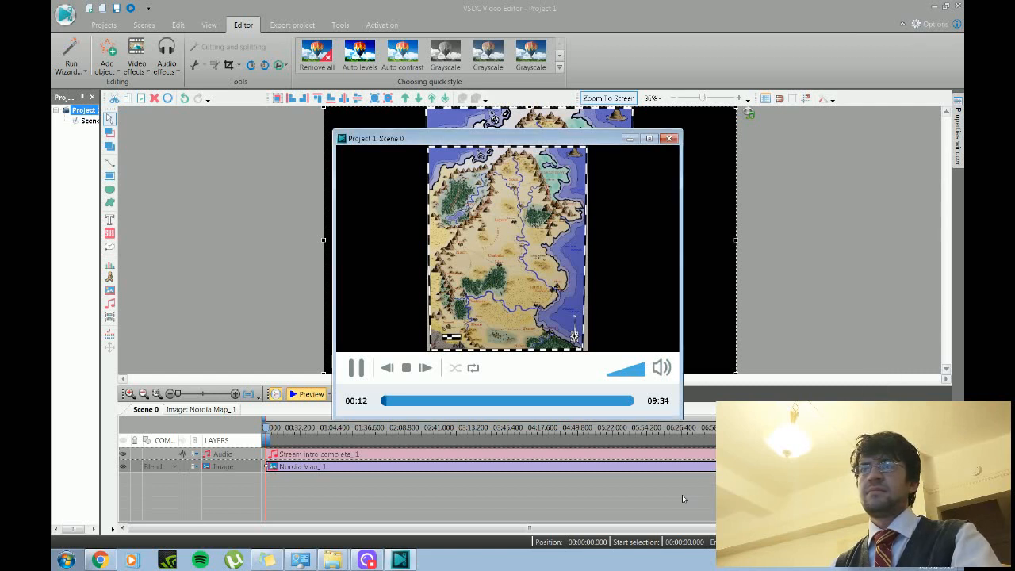
left_click(670, 140)
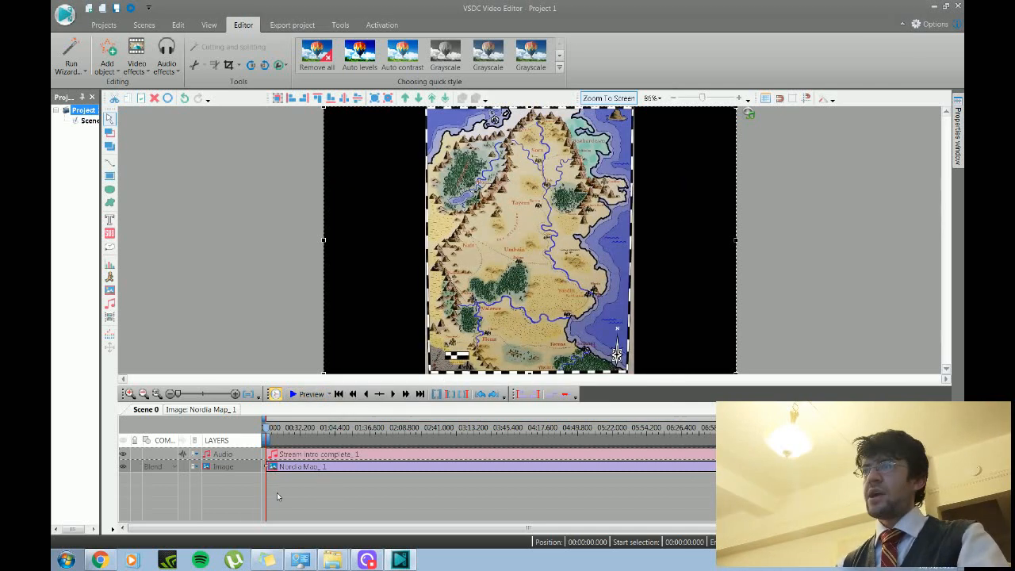
Apply an Amplify audio effect to the "Stream intro complete" audio layer over its whole parent duration.
left_click(283, 455)
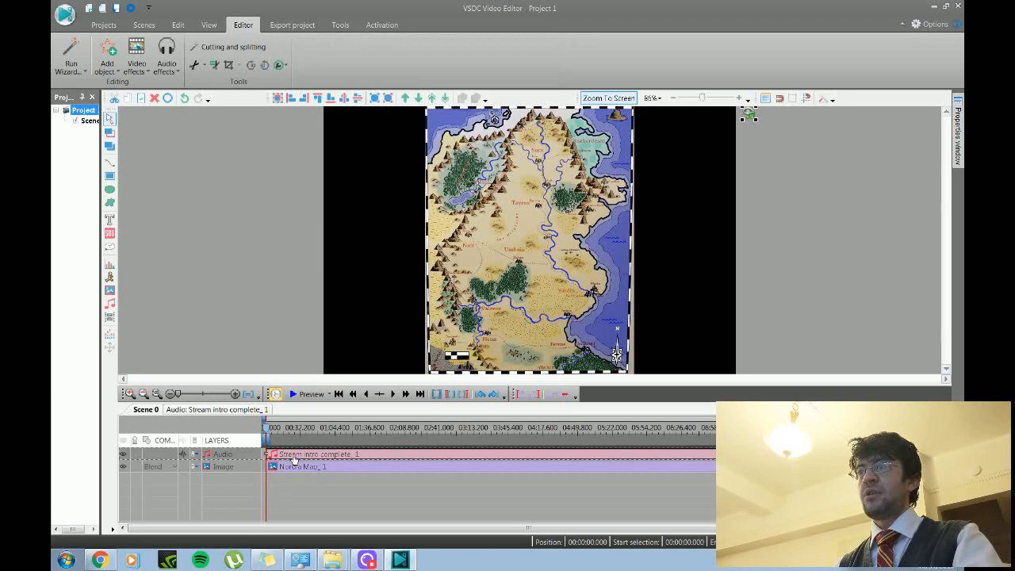
right_click(294, 458)
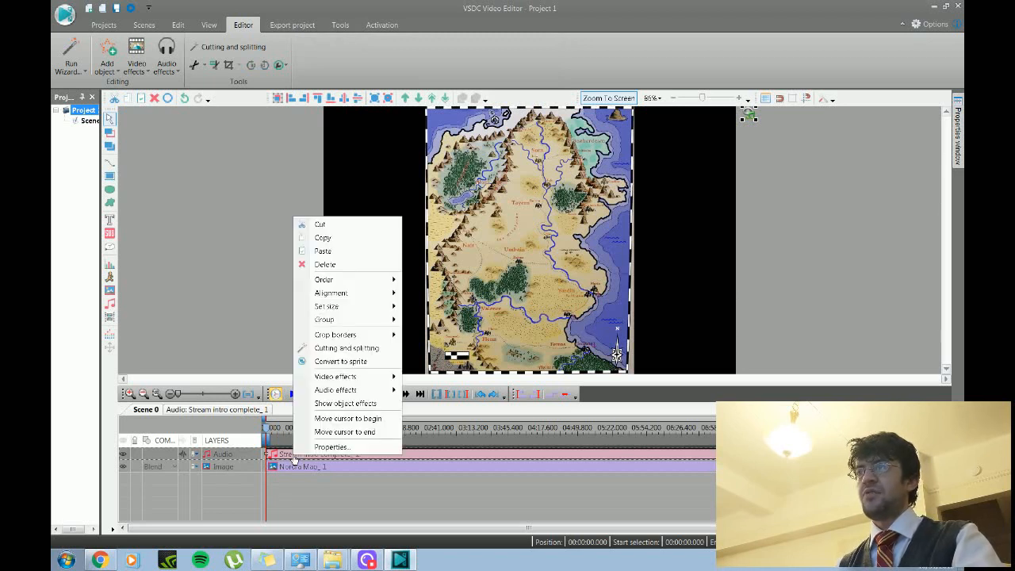
mouse_move(391, 390)
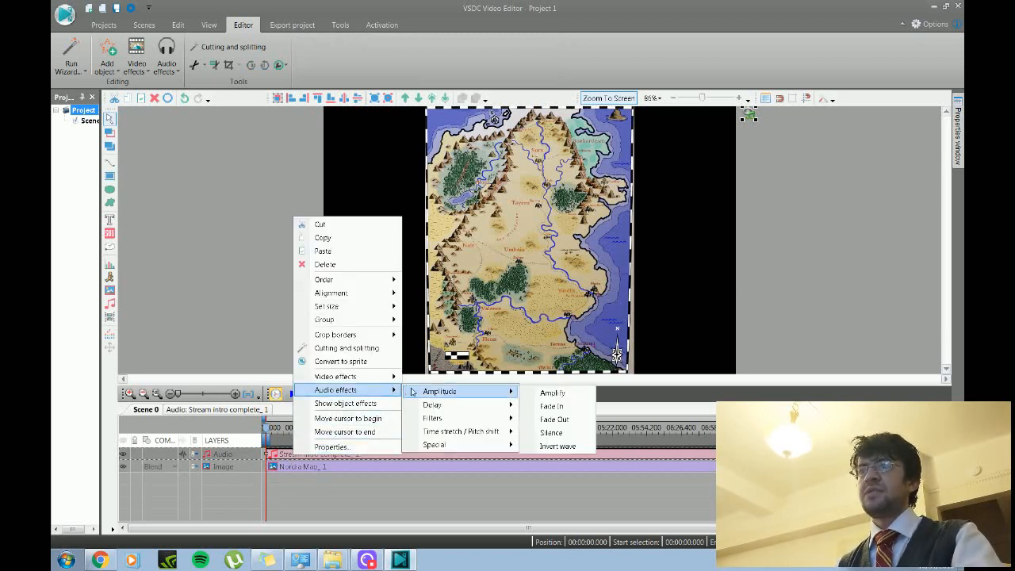
left_click(545, 392)
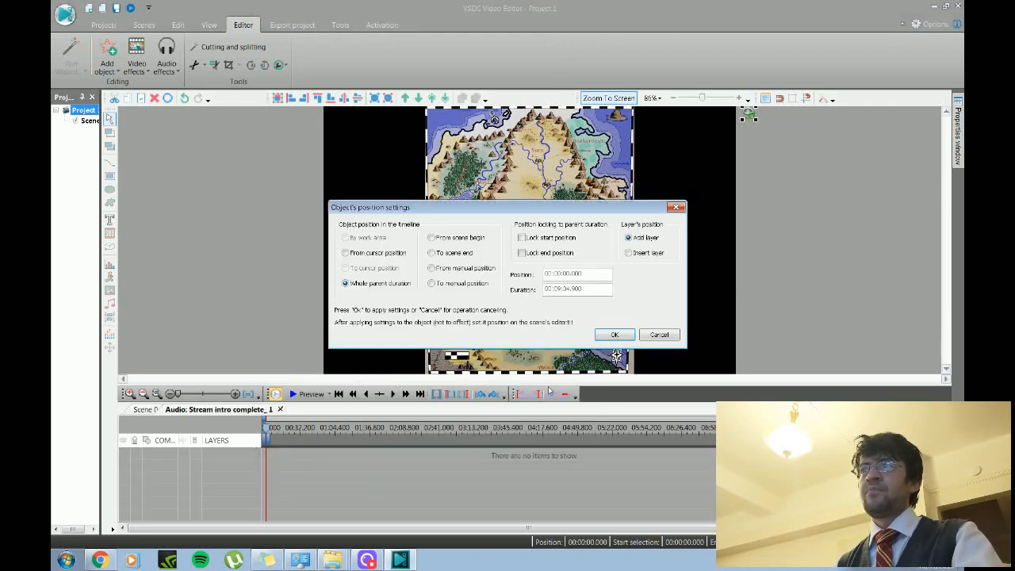
left_click(614, 334)
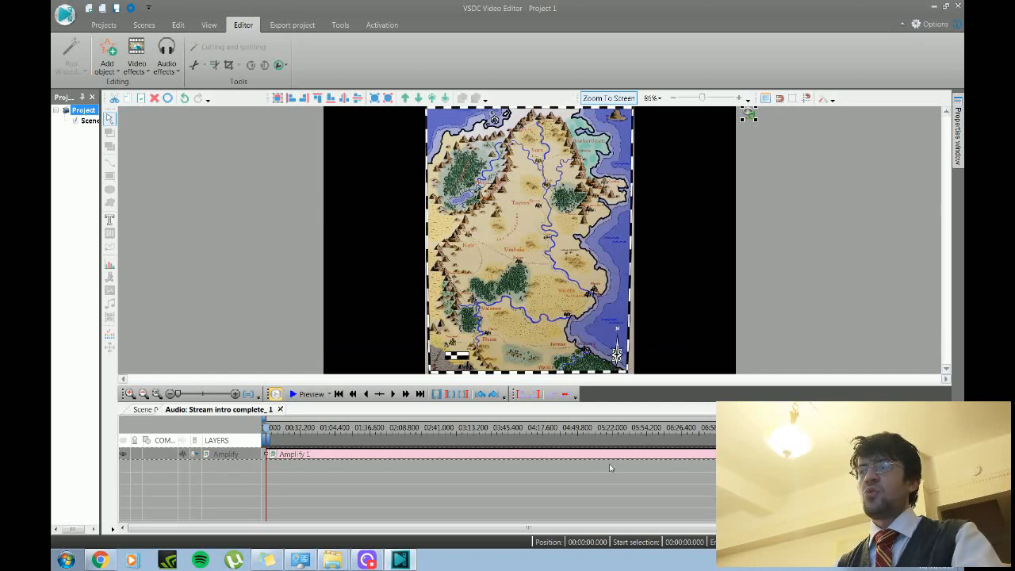
Set the Amplify effect's audio volume to 10 dB.
right_click(283, 454)
left_click(305, 447)
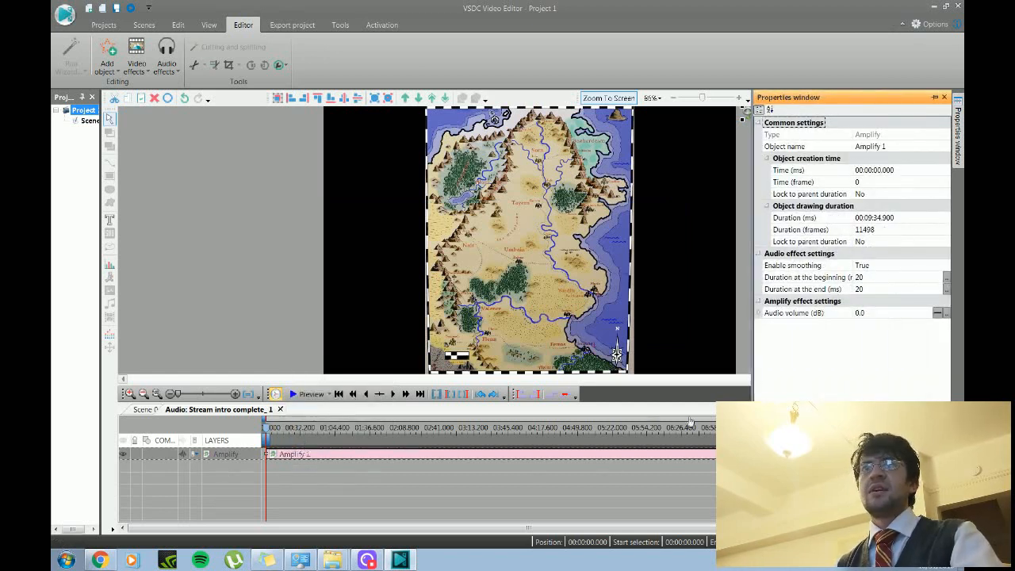
left_click(873, 312)
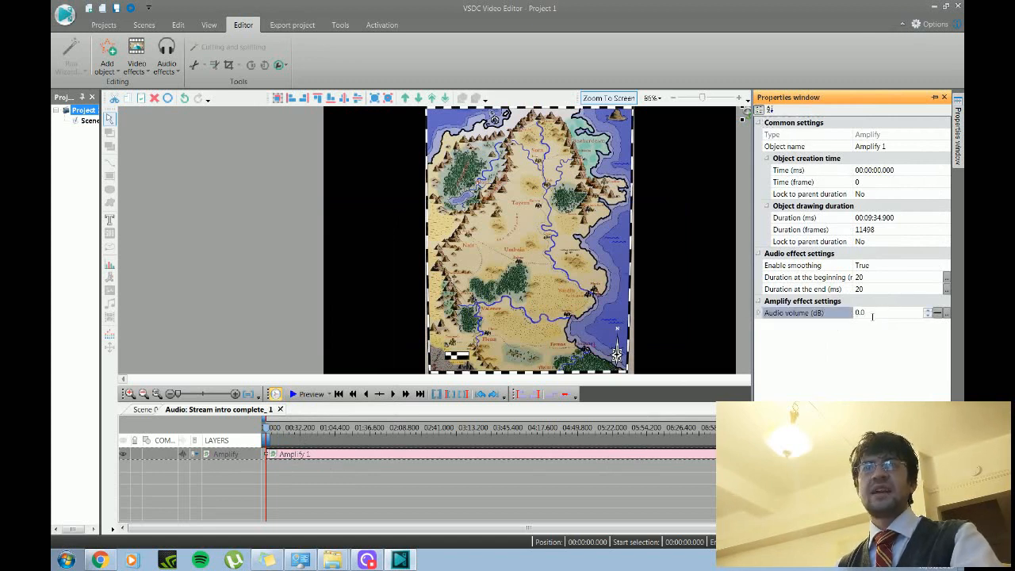
left_click(928, 312)
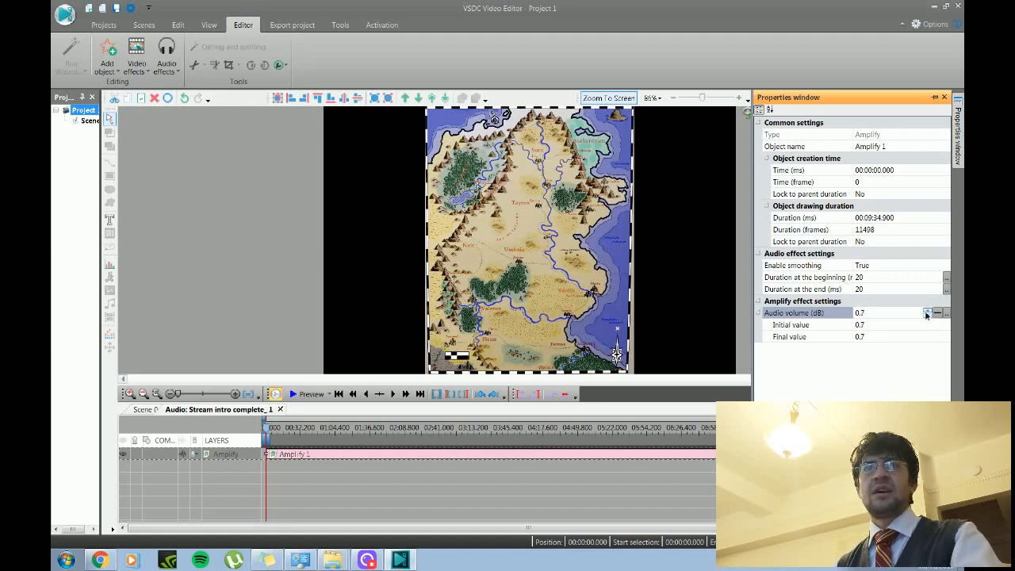
left_click_drag(865, 312, 853, 312)
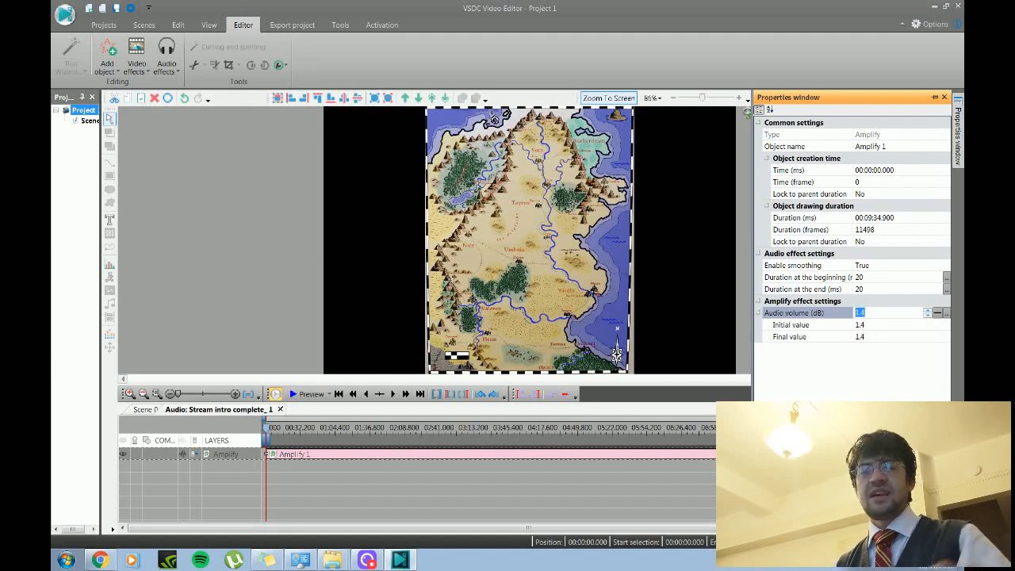
type("10")
key("Return")
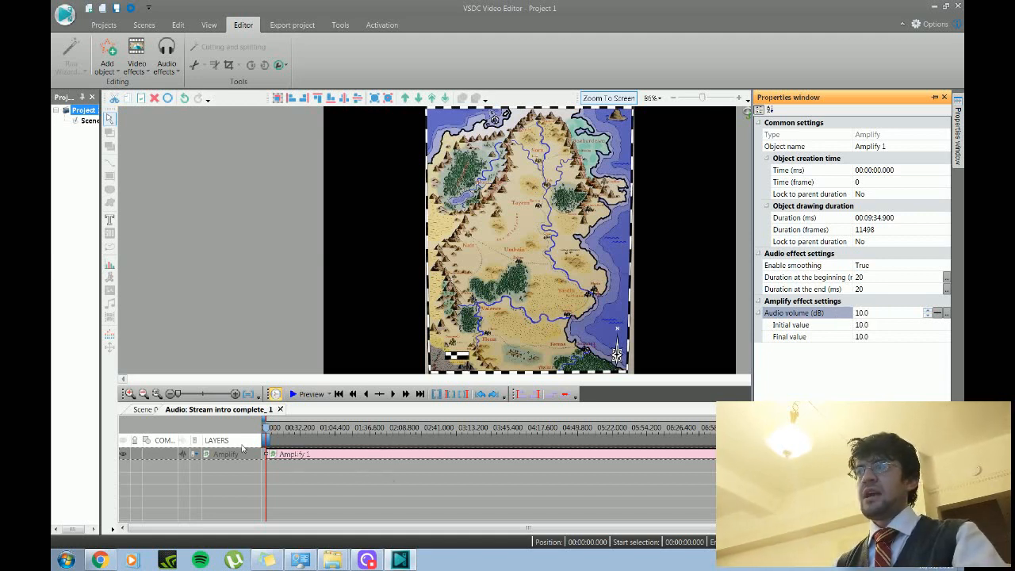
Return to the Scene 0 timeline and preview the scene to hear the amplified audio.
left_click(156, 410)
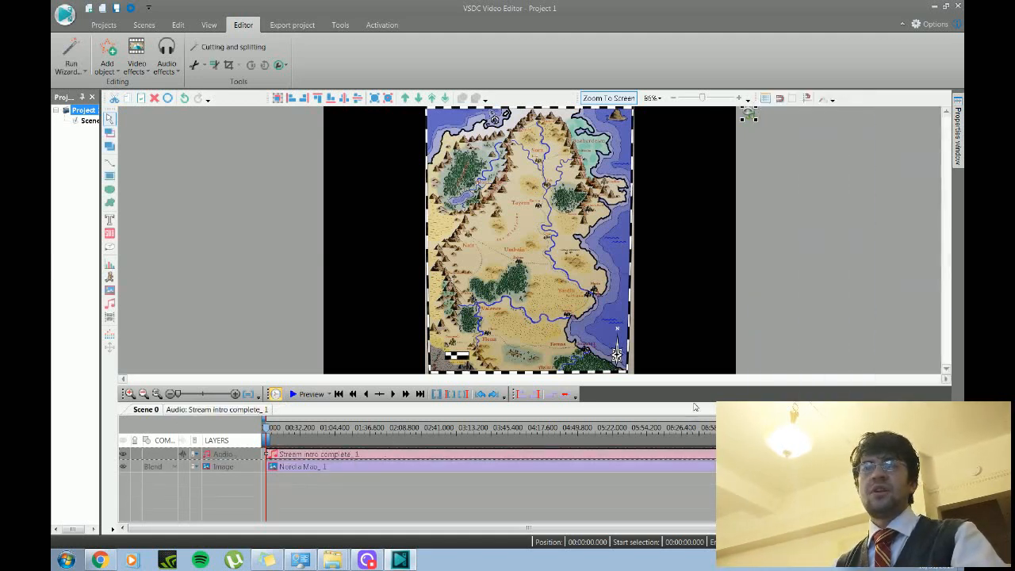
left_click(875, 559)
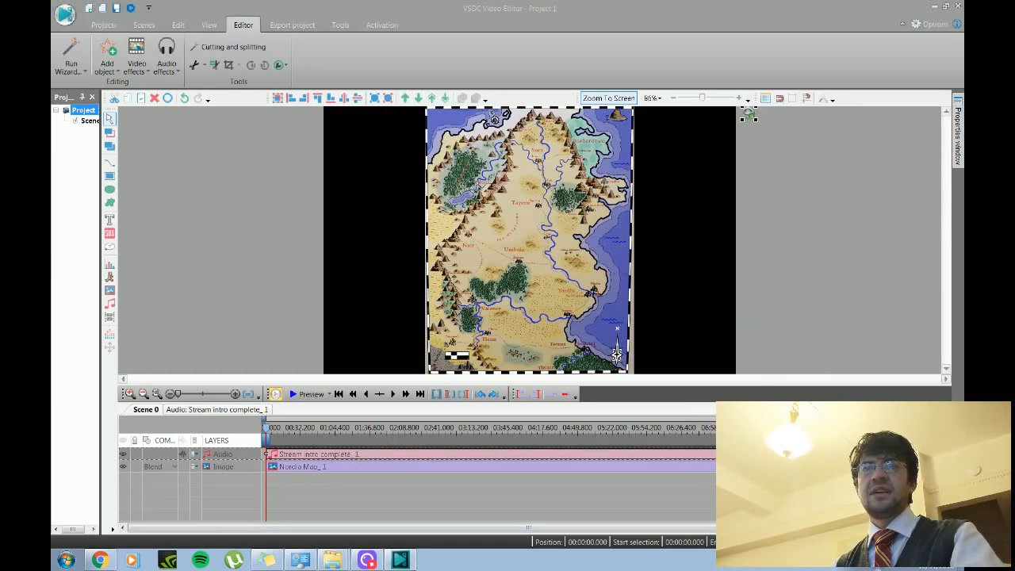
left_click(329, 514)
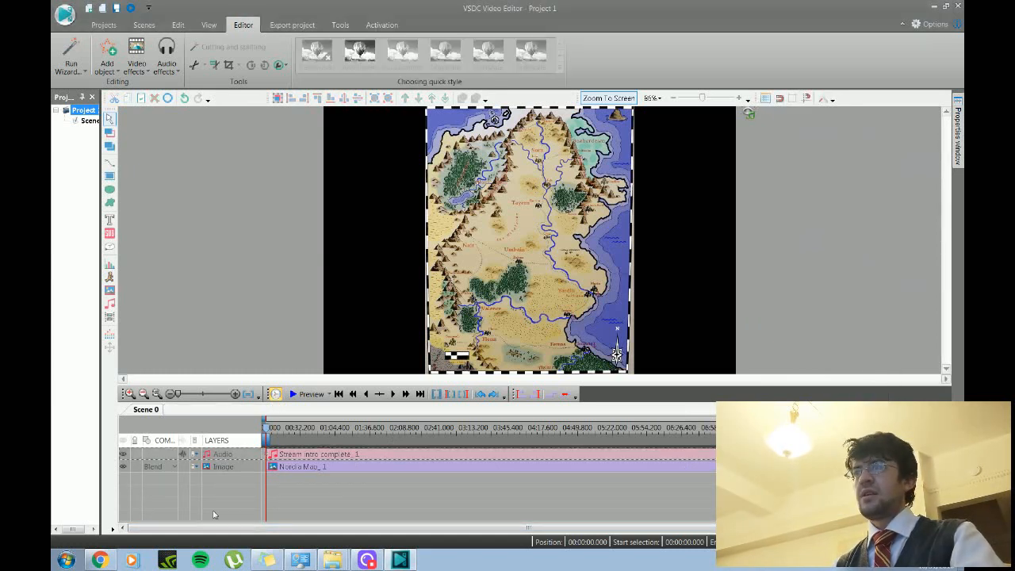
left_click(309, 394)
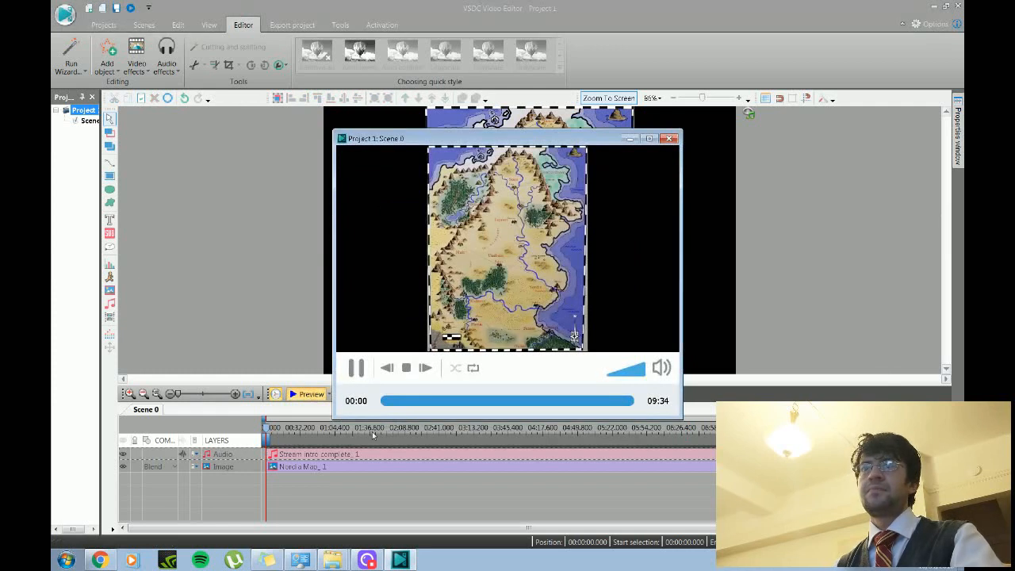
left_click(875, 559)
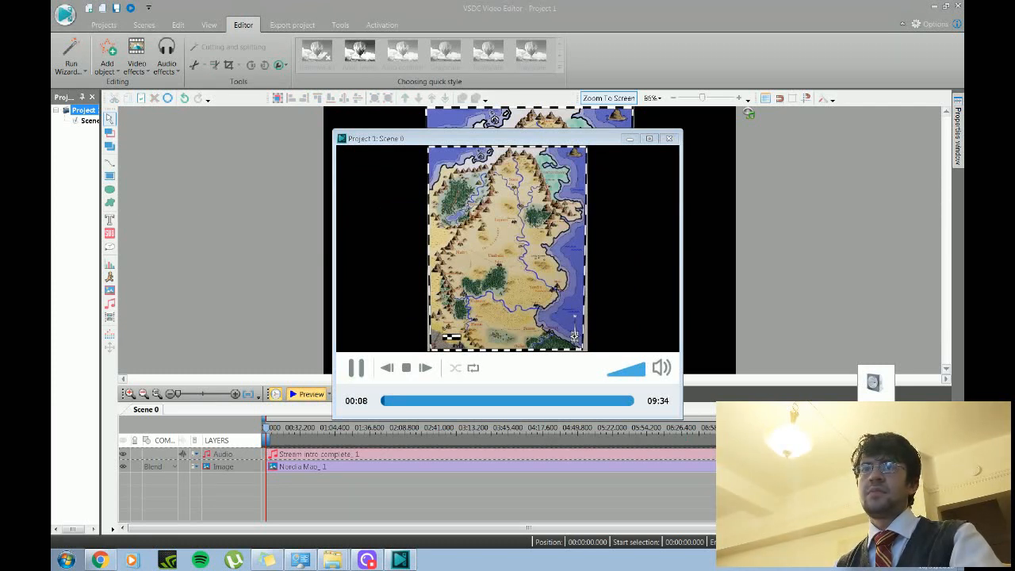
left_click(876, 559)
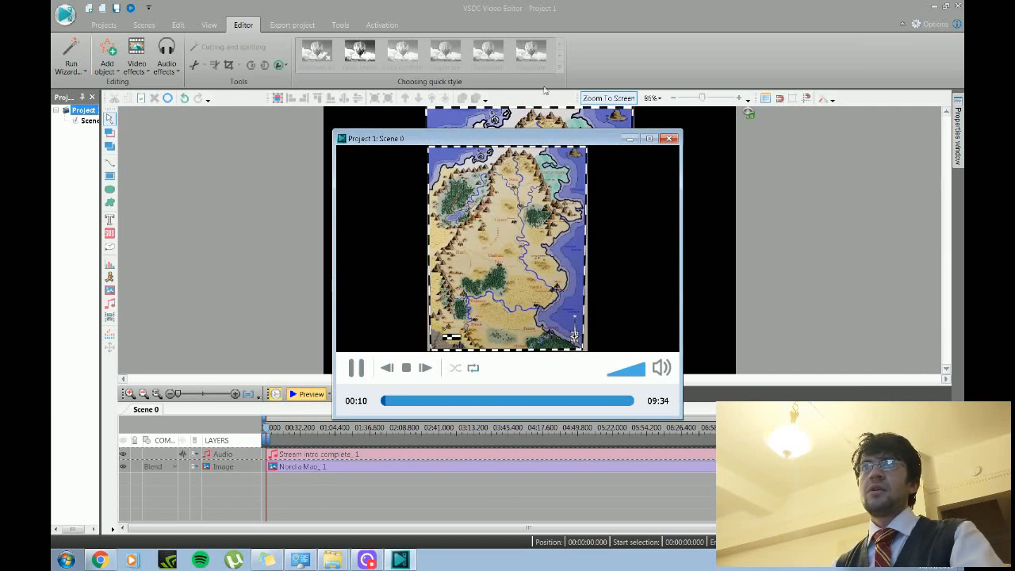
left_click(672, 140)
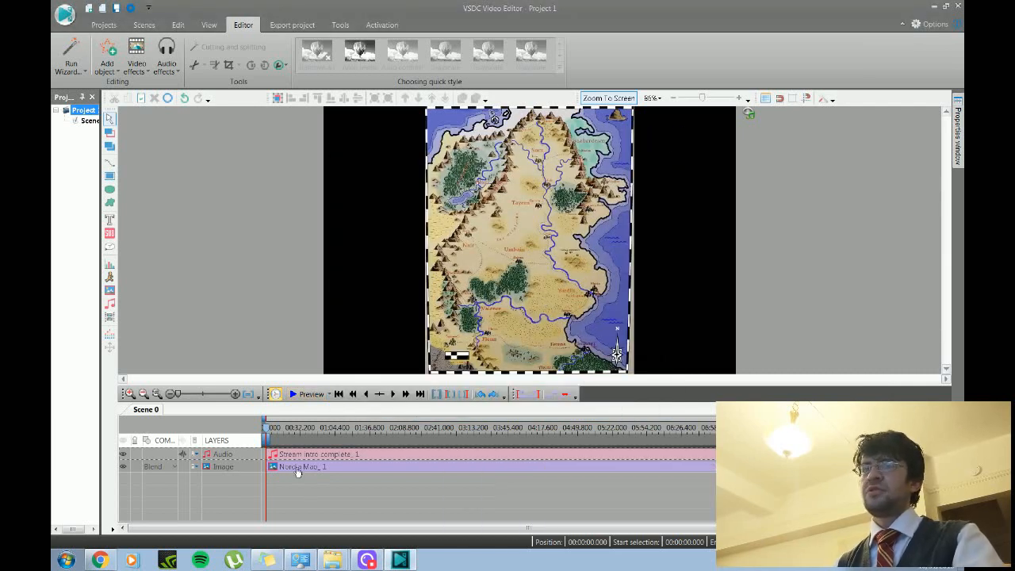
mouse_move(299, 470)
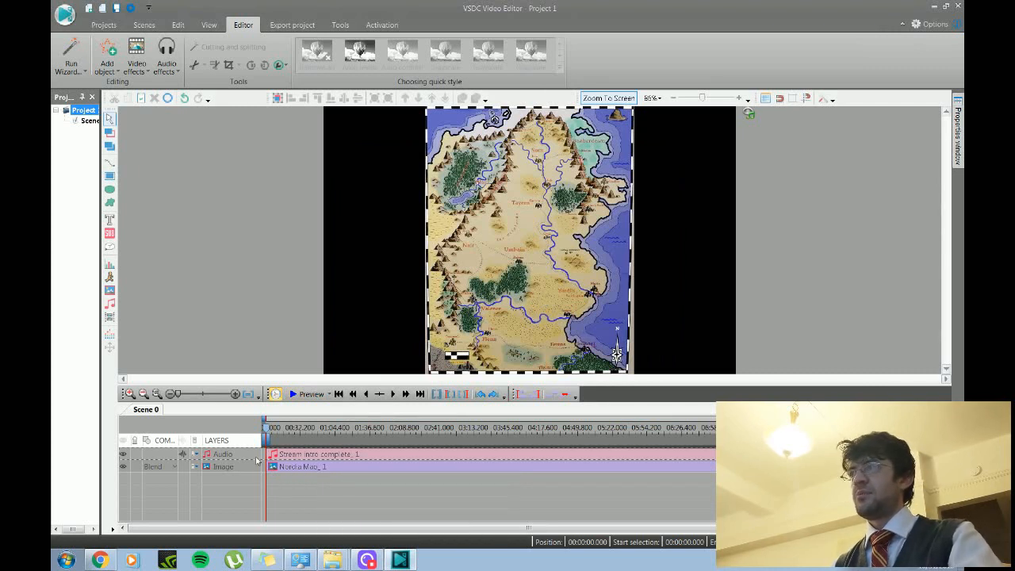
left_click(299, 466)
left_click(294, 458)
left_click(291, 468)
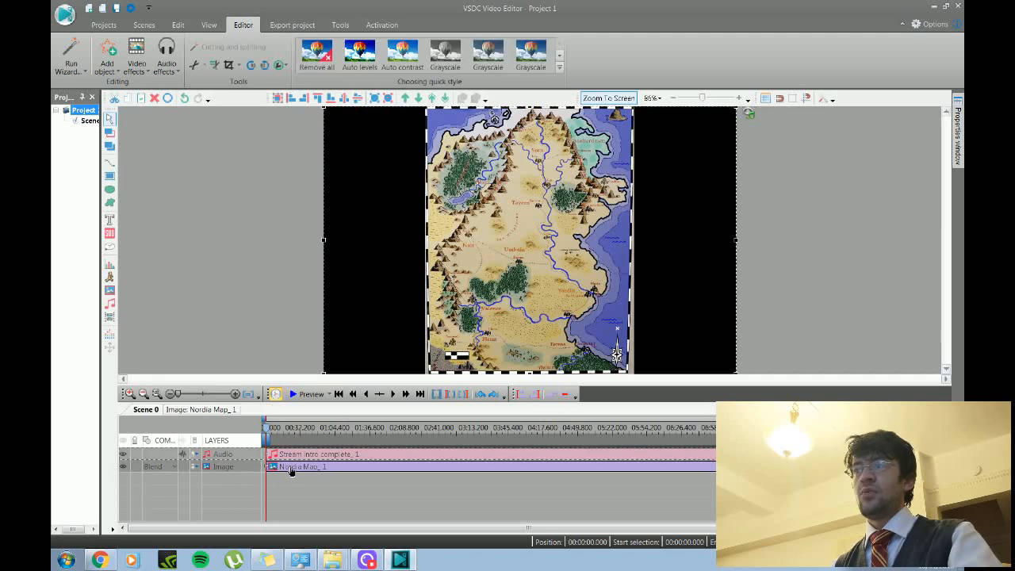
left_click(293, 457)
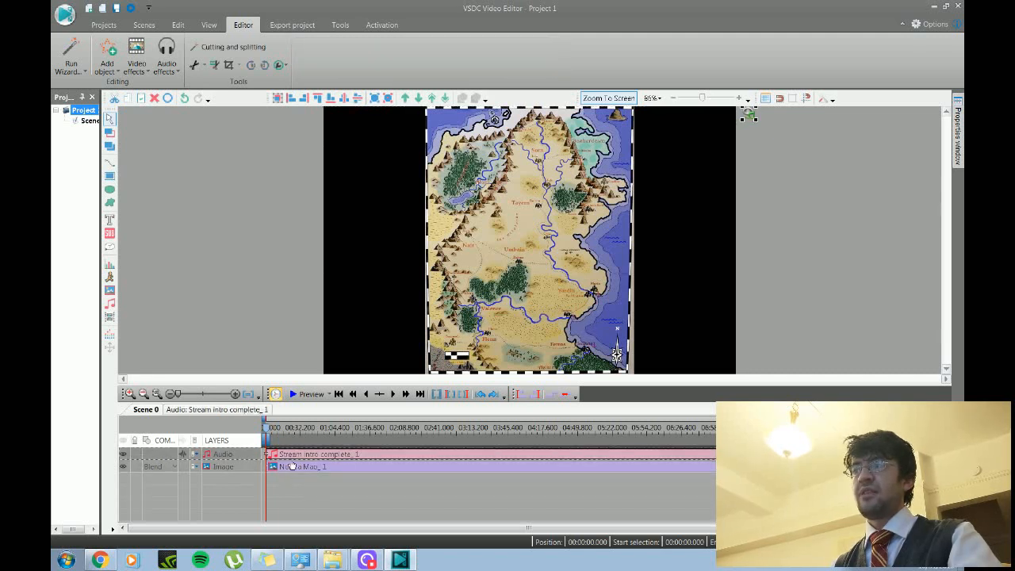
Add a Fade in transparency effect to the Nordia Map image, positioned from the scene begin.
left_click(289, 471)
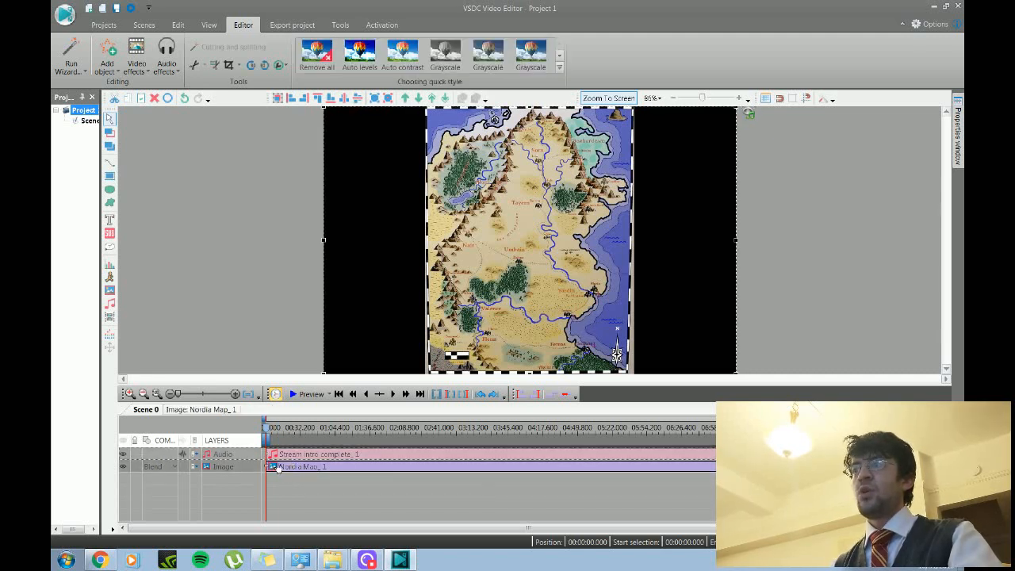
right_click(275, 468)
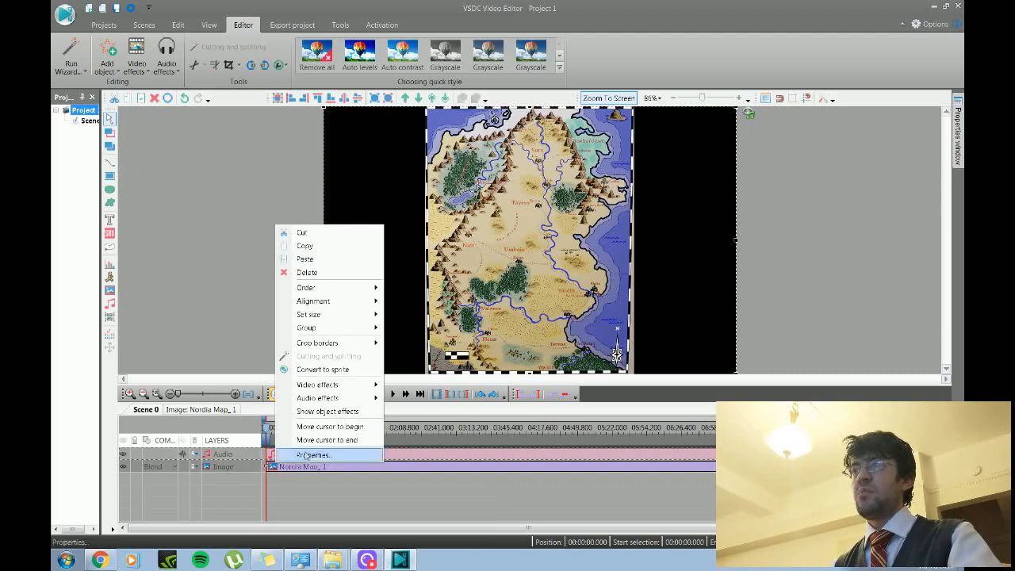
mouse_move(353, 390)
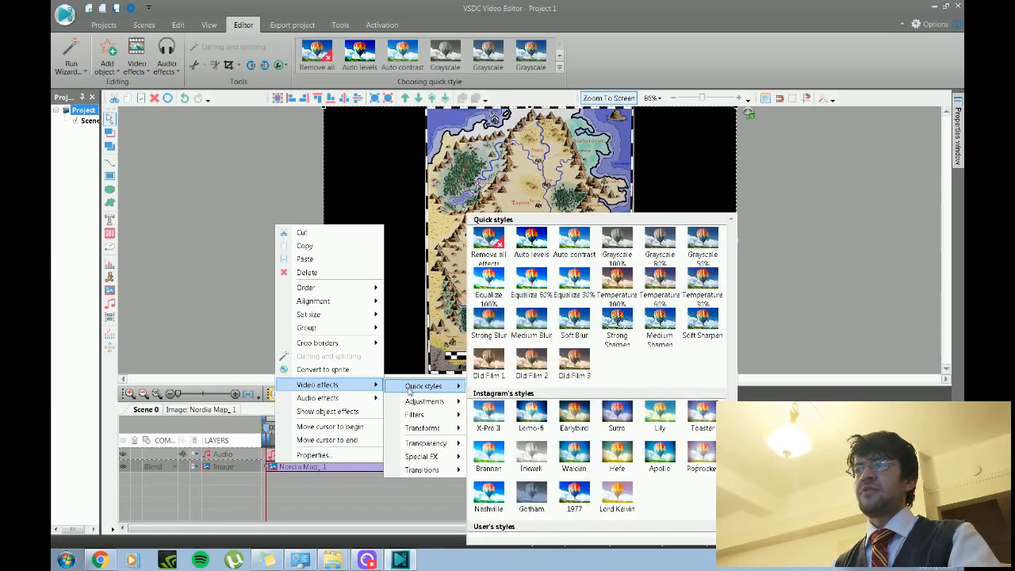
mouse_move(429, 426)
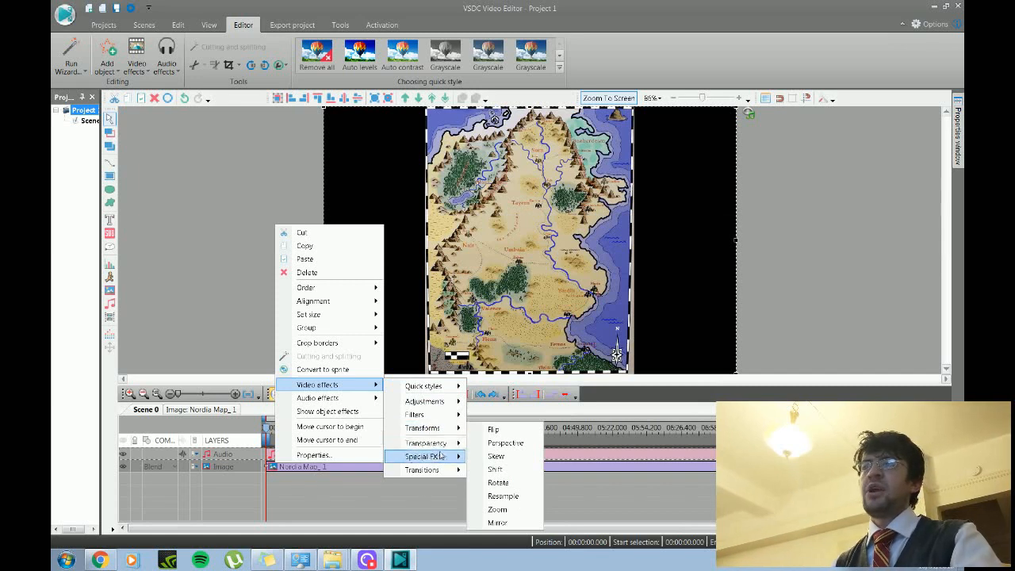
mouse_move(448, 444)
left_click(479, 445)
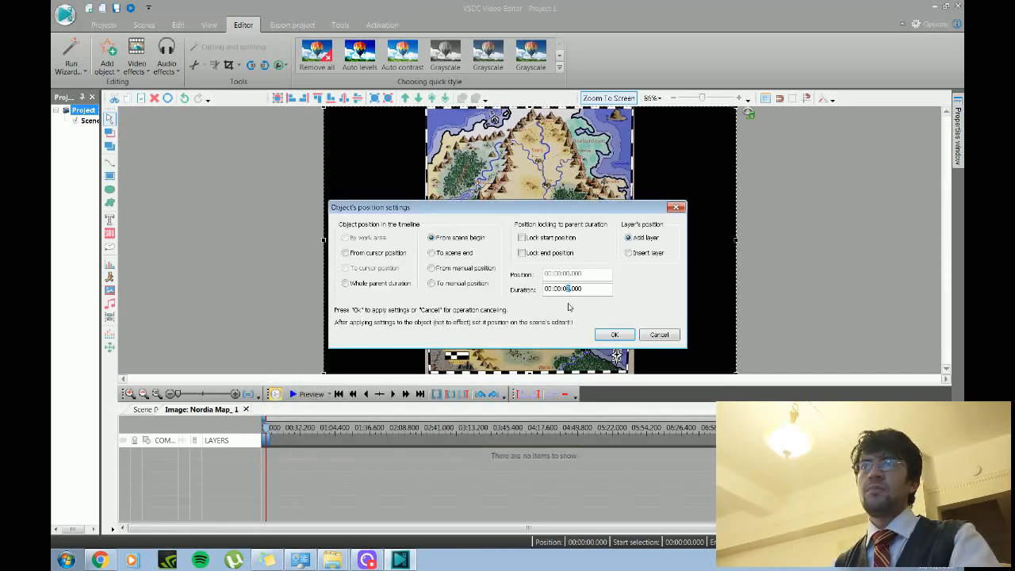
left_click(613, 334)
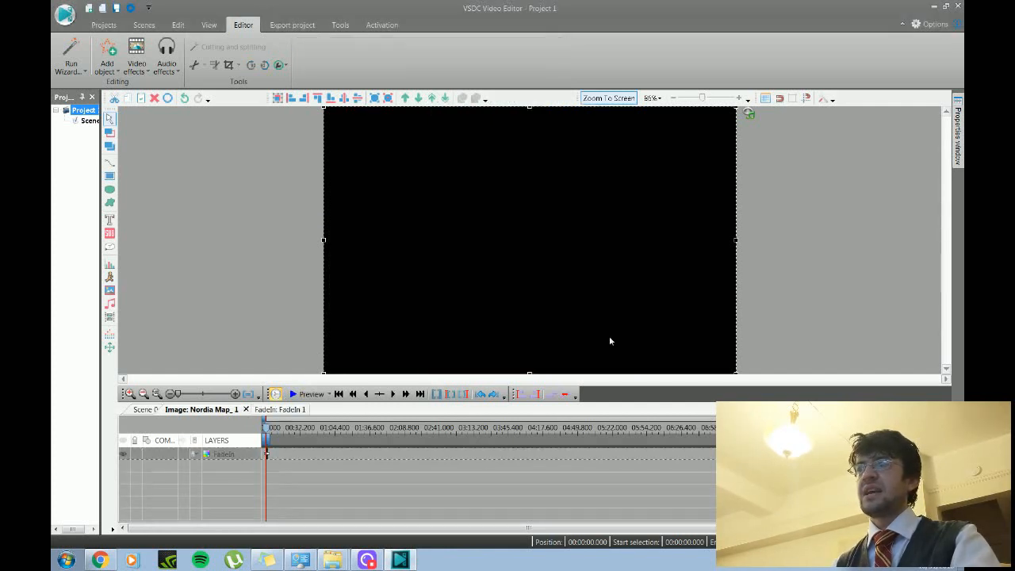
Return to the Scene 0 timeline and preview the scene to check the map's fade-in.
left_click(143, 410)
left_click(302, 394)
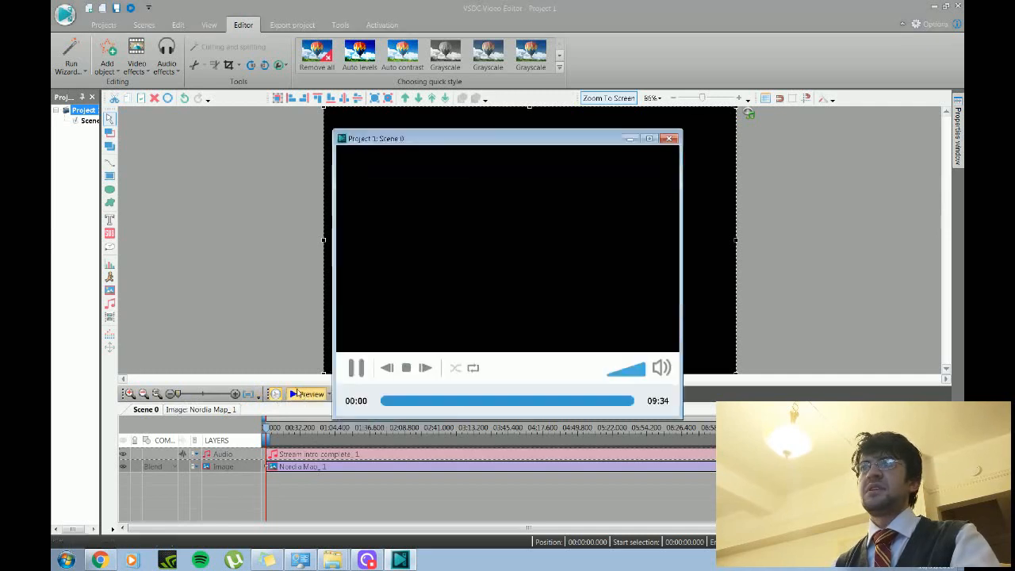
left_click(359, 367)
left_click(670, 139)
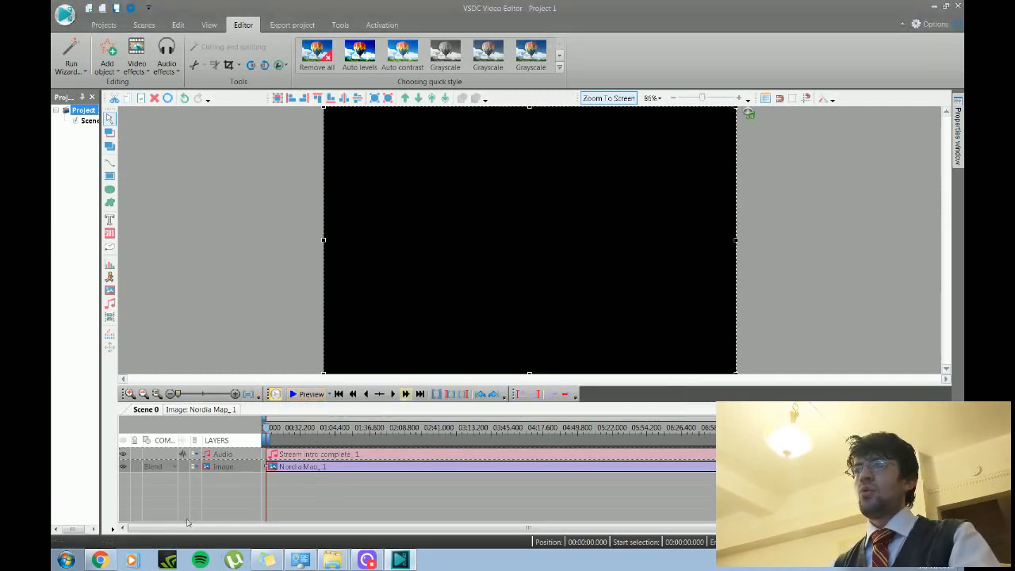
right_click(275, 469)
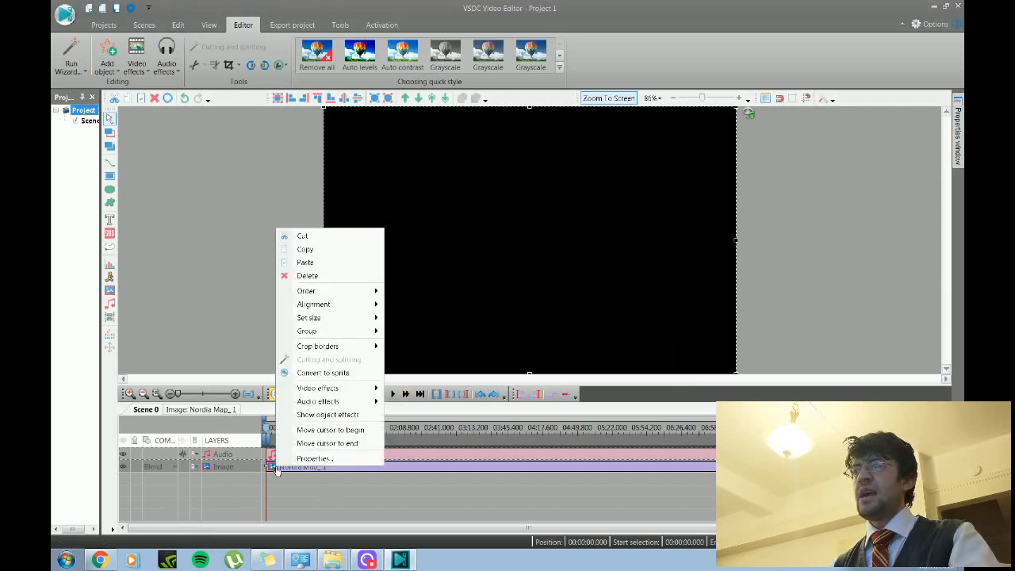
left_click(277, 470)
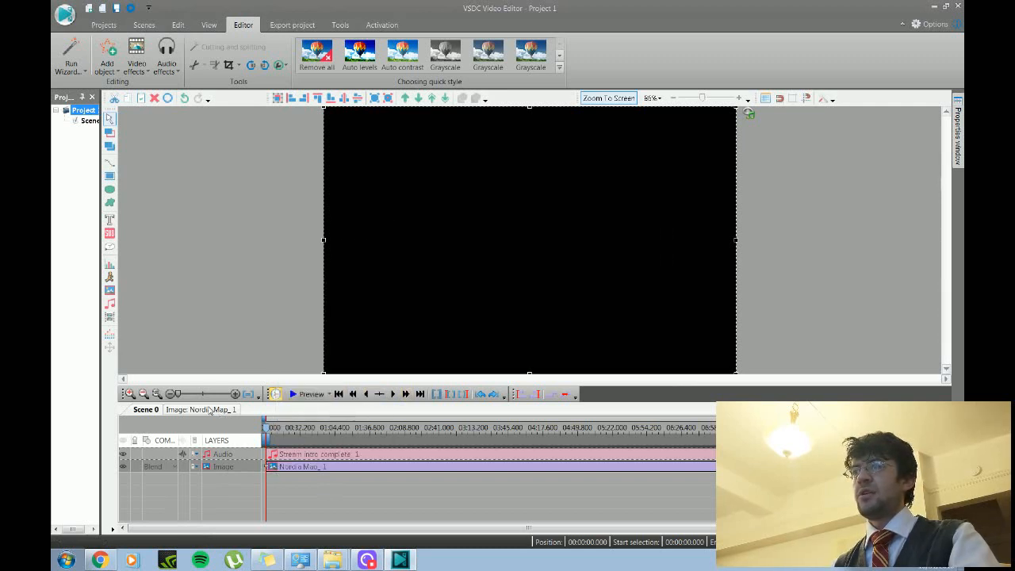
left_click(210, 410)
left_click(149, 409)
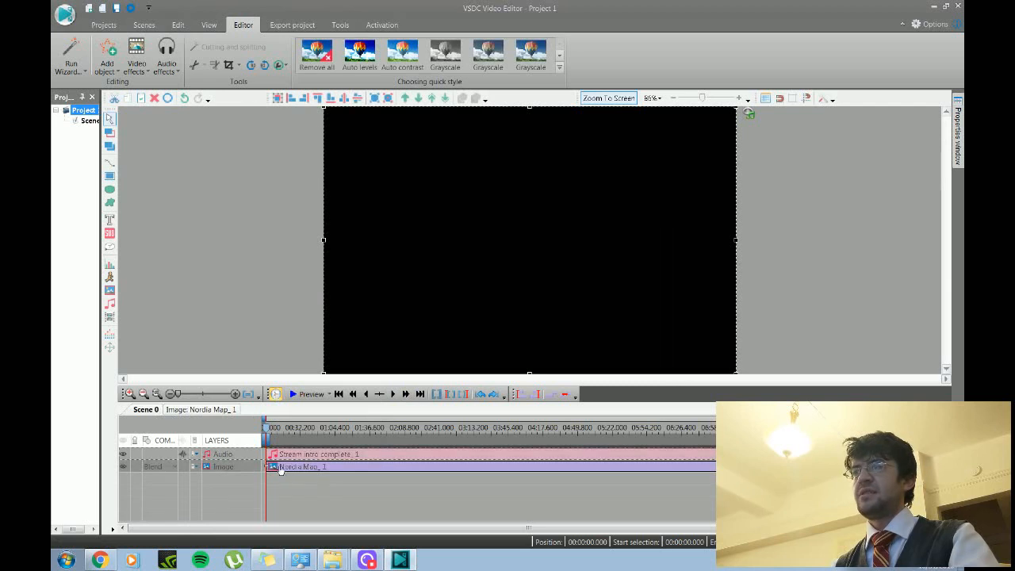
mouse_move(279, 469)
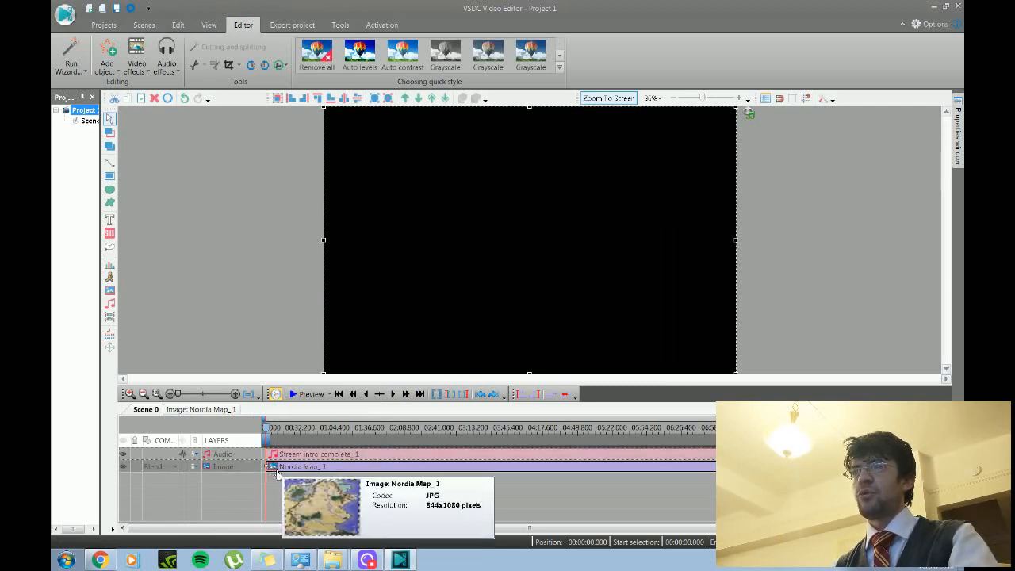
mouse_move(265, 466)
left_mouse_down()
mouse_move(275, 467)
mouse_move(266, 467)
left_mouse_up()
Set the drawing duration of the Nordia Map image's fade-in effect to 10 seconds (00:00:10.000).
left_click(191, 409)
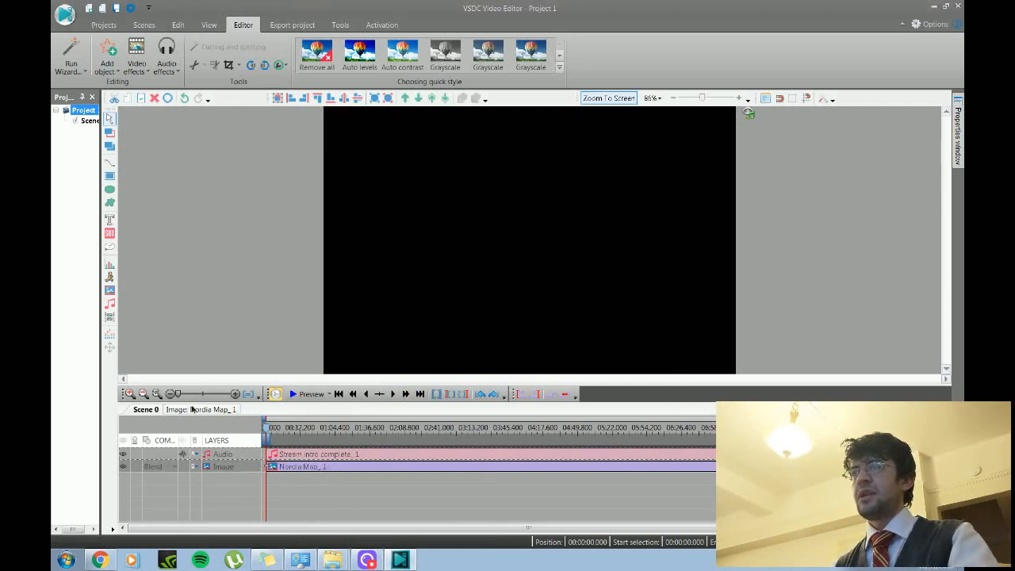
left_click(192, 409)
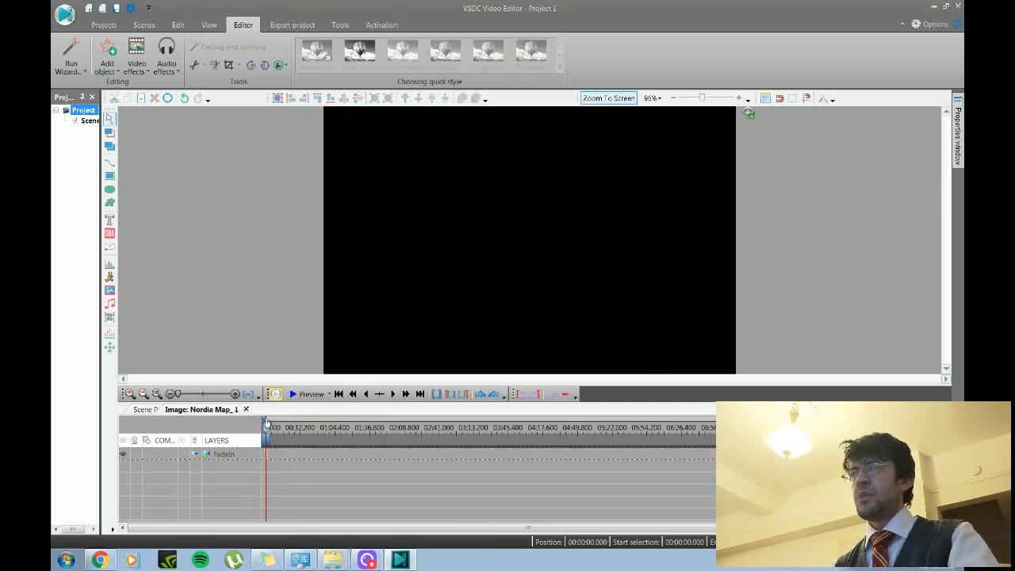
left_click_drag(177, 394, 230, 395)
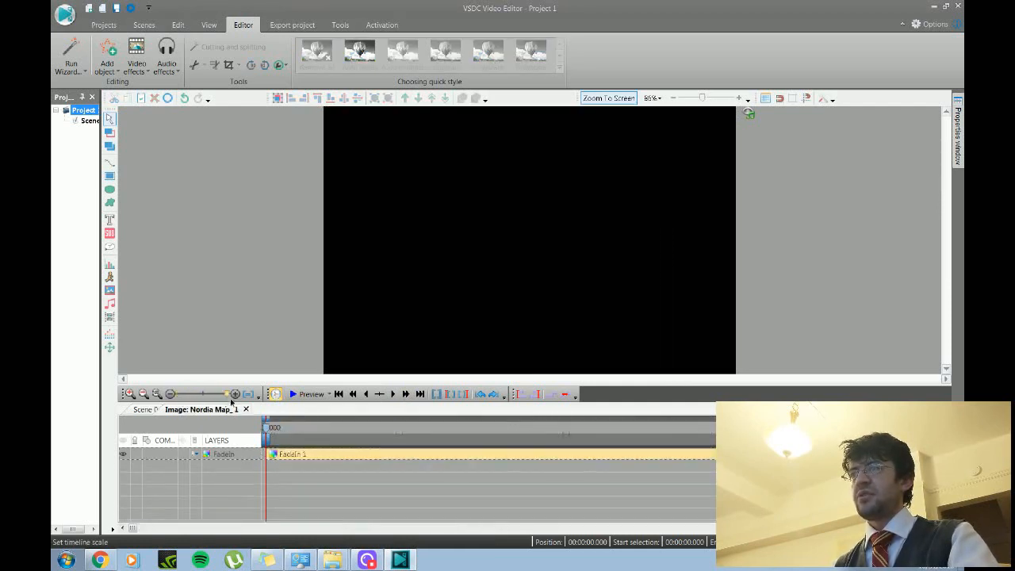
right_click(305, 459)
left_click(344, 444)
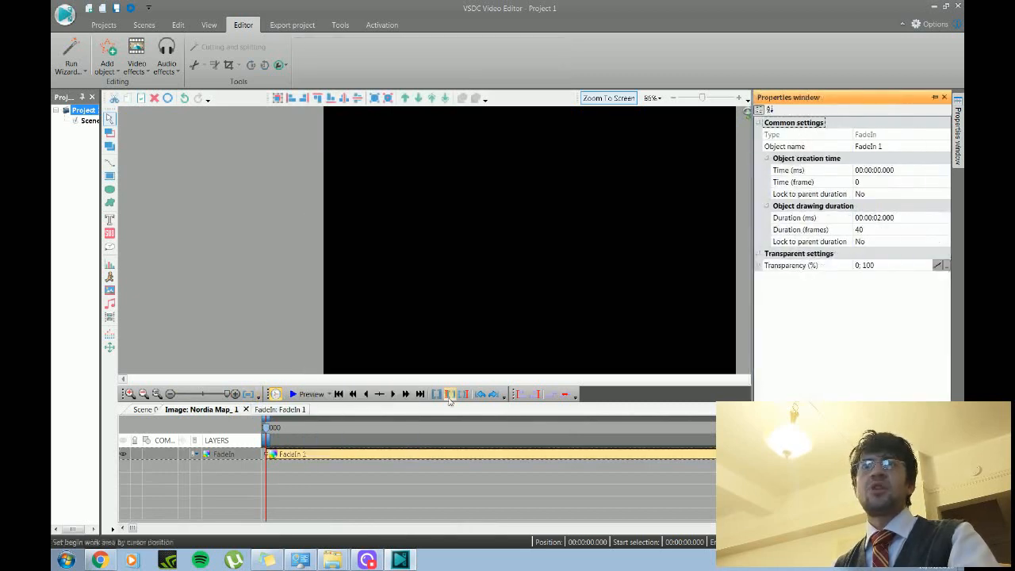
left_click(889, 170)
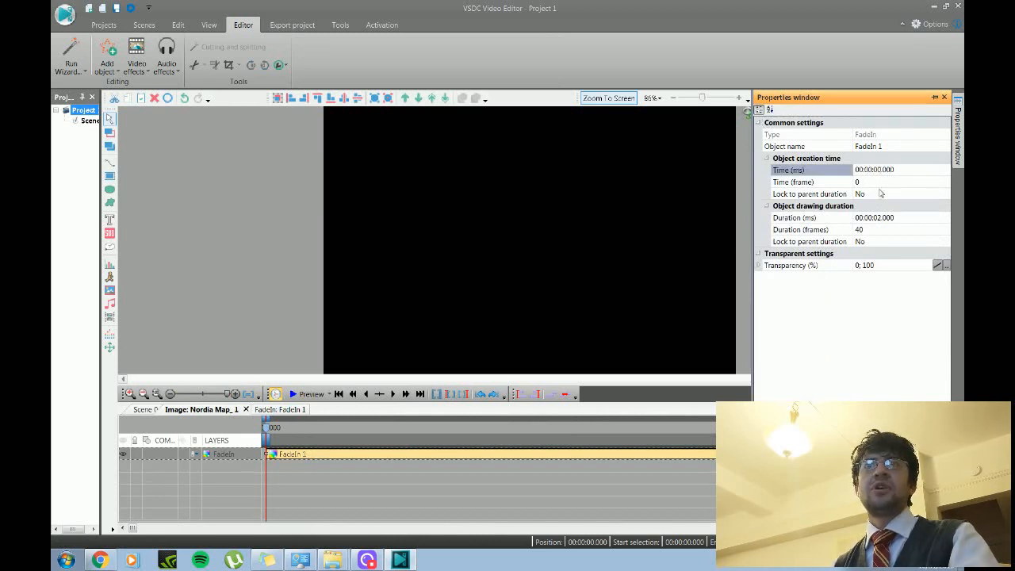
left_click(882, 229)
left_click(882, 216)
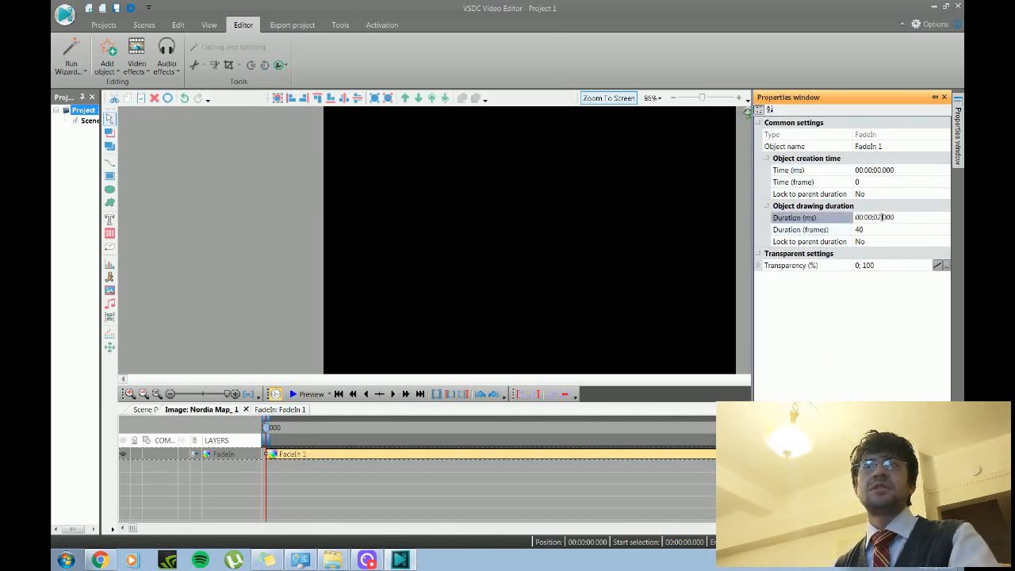
type("10")
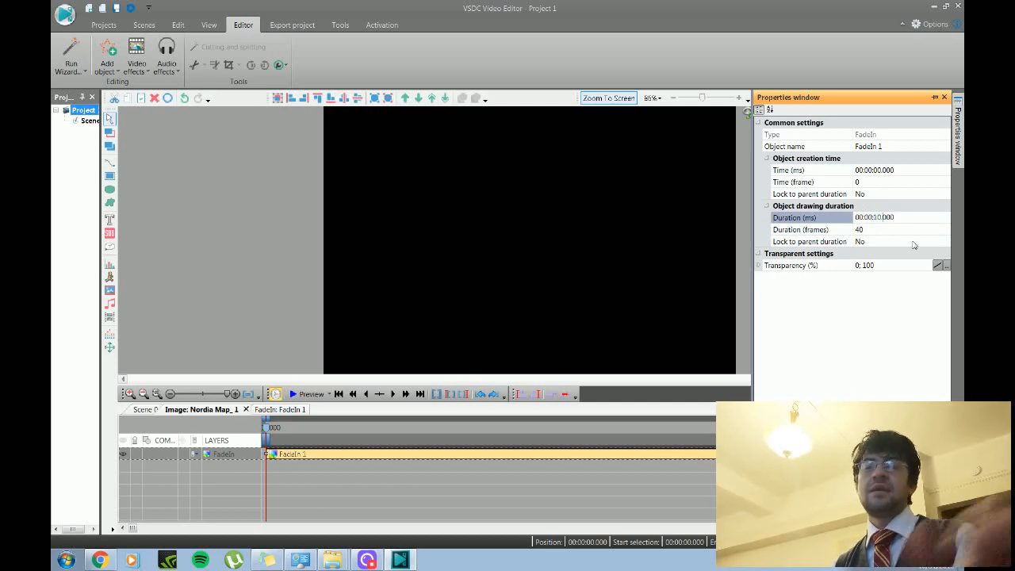
key("Return")
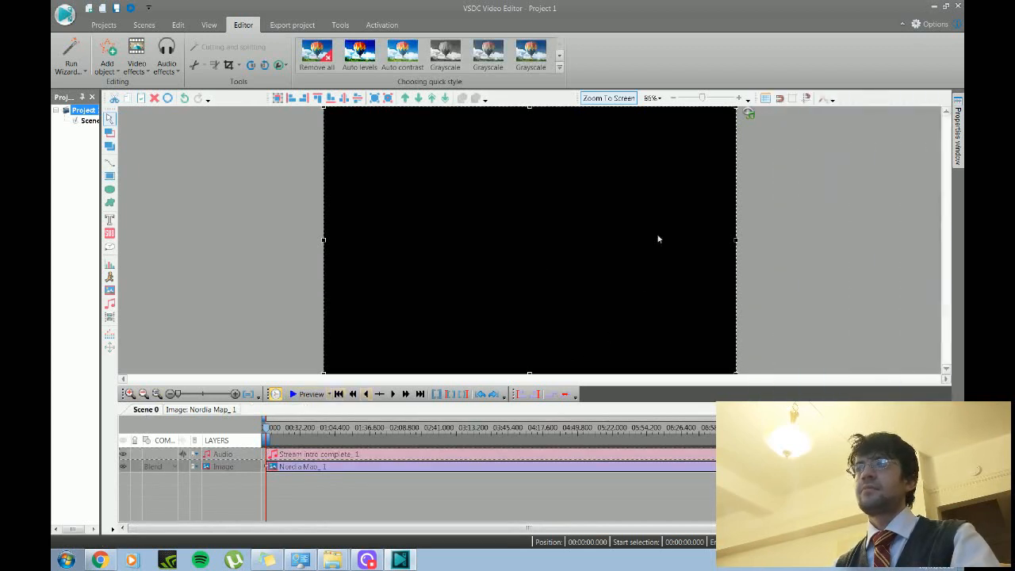
Preview Scene 0 to check the map's 10-second fade-in, and close the preview.
left_click(308, 394)
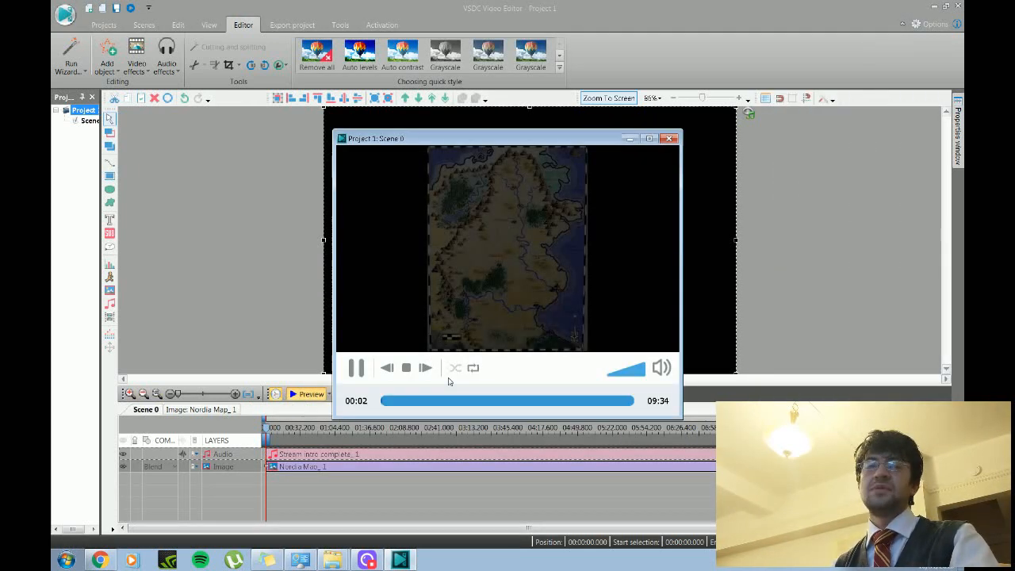
left_click(357, 368)
left_click(671, 140)
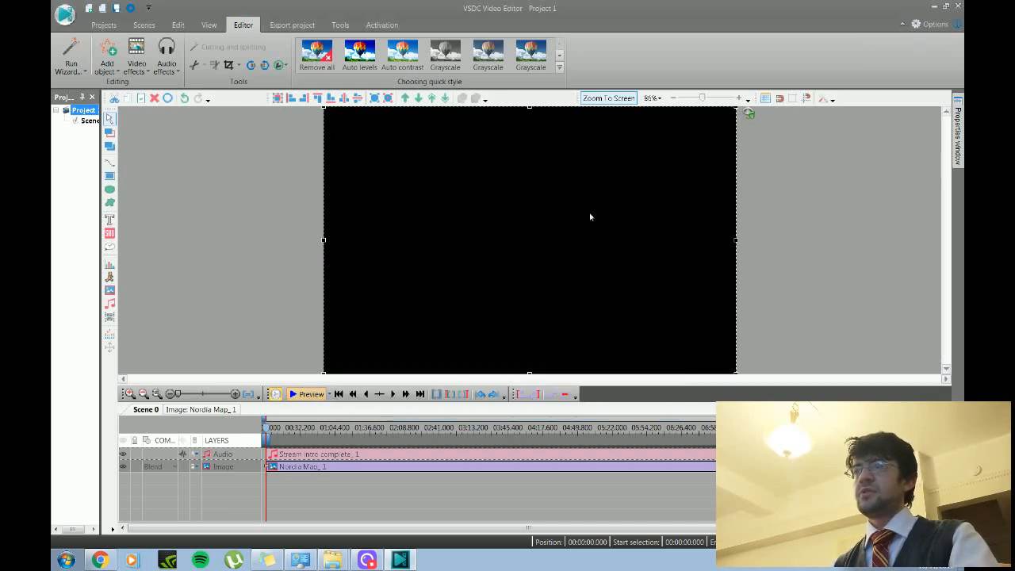
Add a Fade out transparency effect to the Nordia Map image, positioned to scene end with a 10-second duration.
right_click(289, 467)
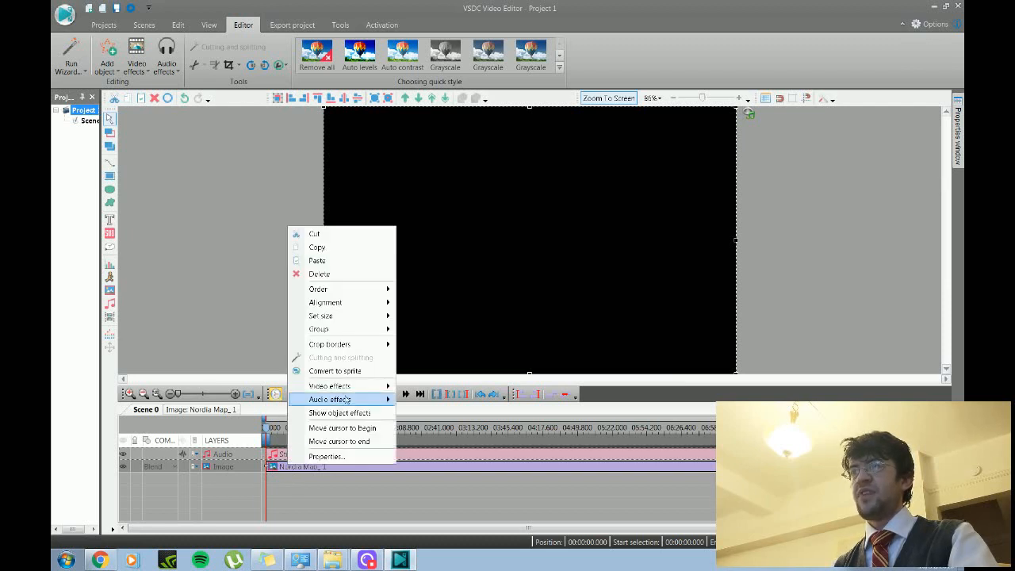
mouse_move(341, 386)
mouse_move(444, 433)
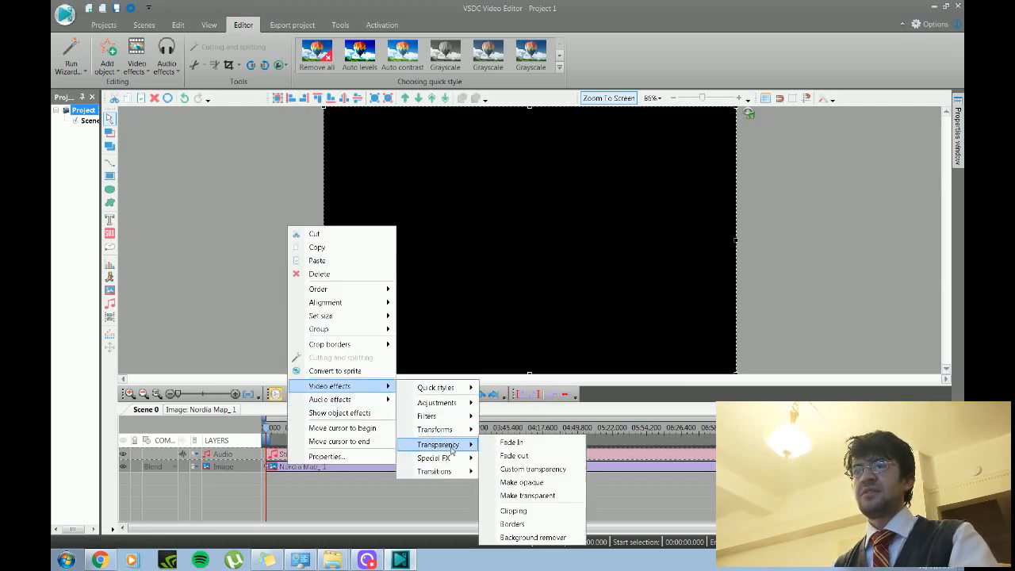
left_click(508, 462)
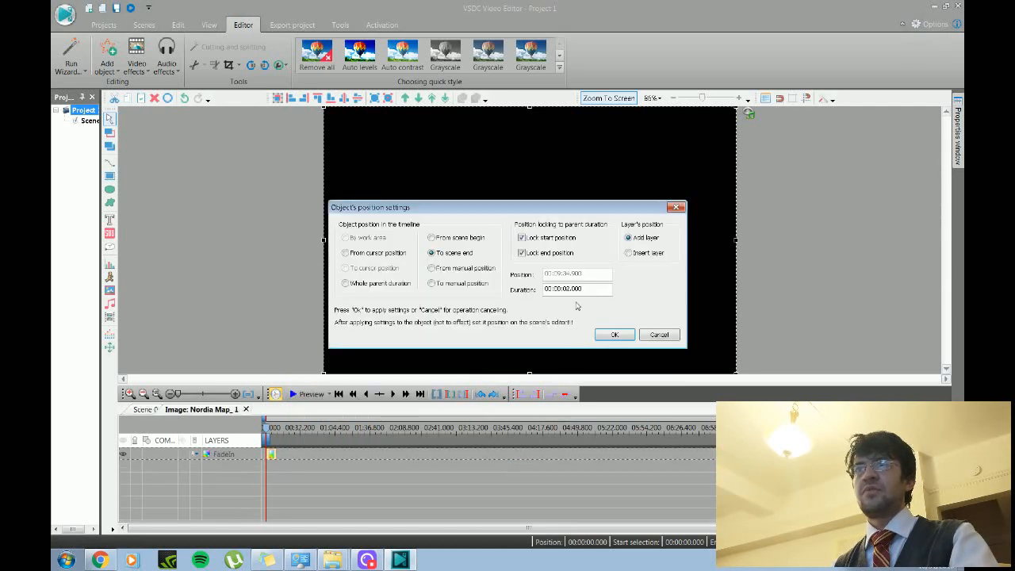
left_click_drag(567, 291, 564, 291)
type("10")
left_click(614, 334)
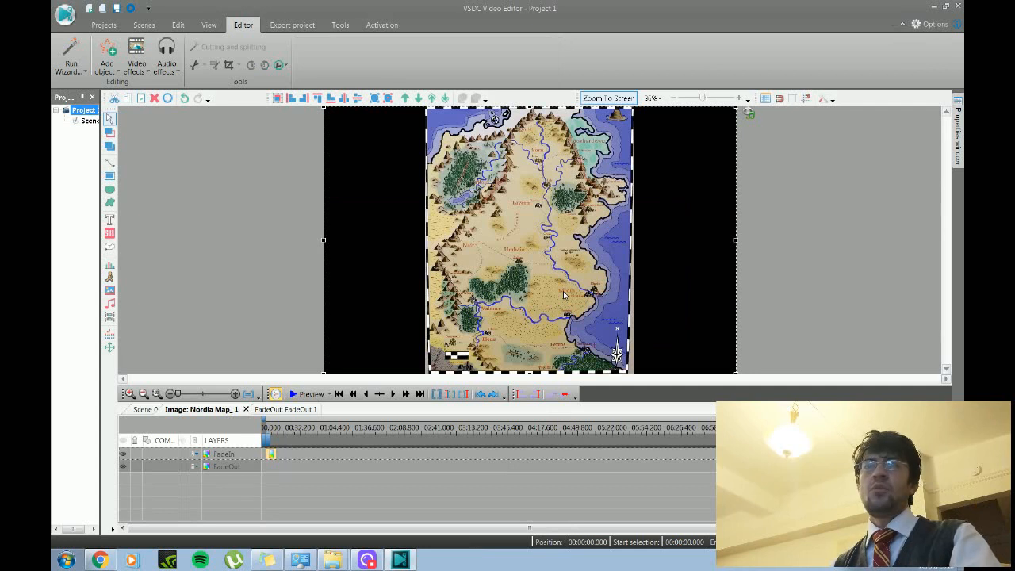
Return to the Scene 0 timeline and preview the end of the scene to check the map's fade-out.
left_click(143, 409)
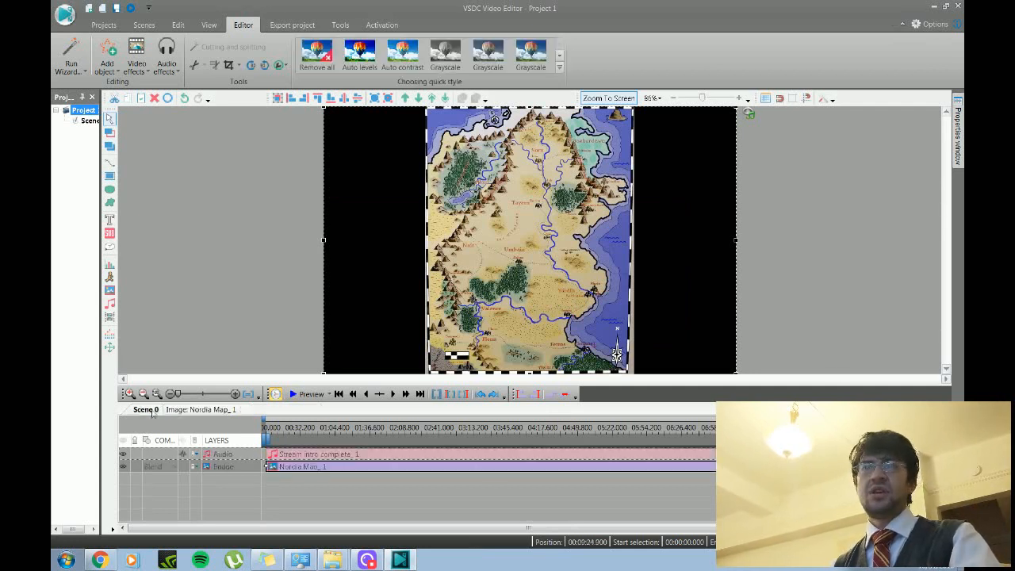
left_click(309, 394)
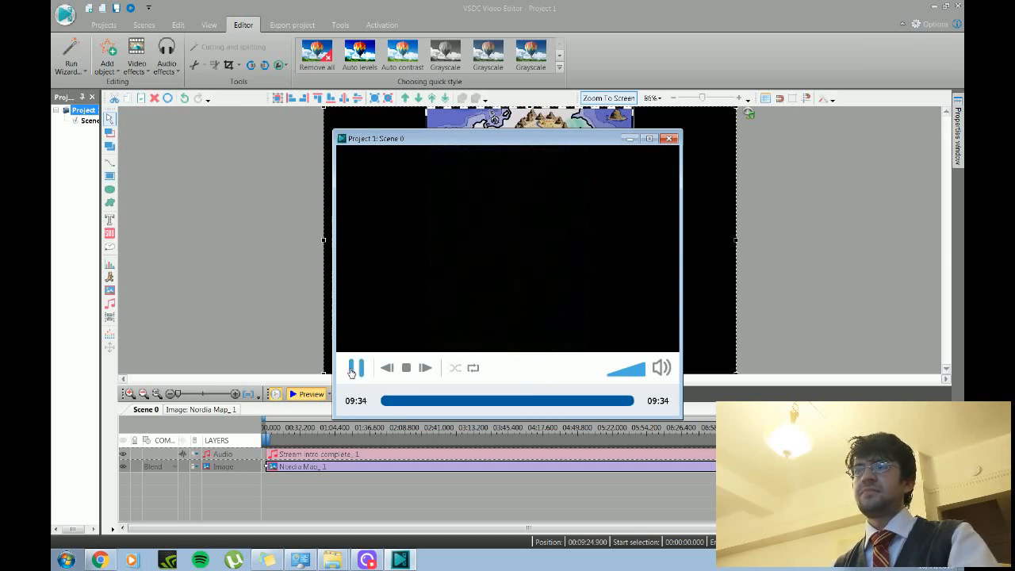
left_click(669, 138)
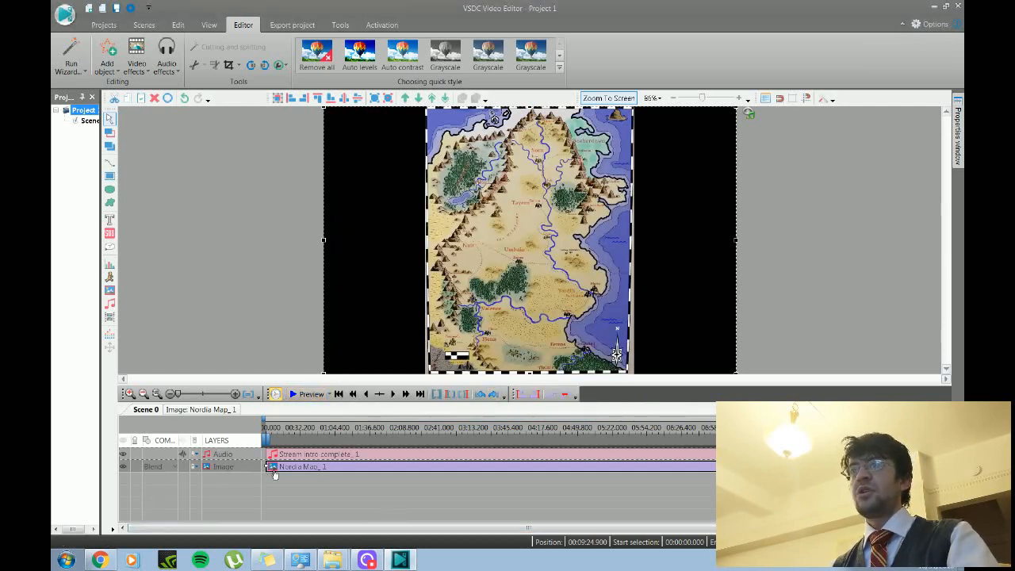
Narrow the map image's bounding box to about half the scene's width and place it against the video frame's right edge.
left_click_drag(735, 239, 464, 242)
left_click_drag(452, 316, 515, 352)
left_click_drag(502, 300, 676, 283)
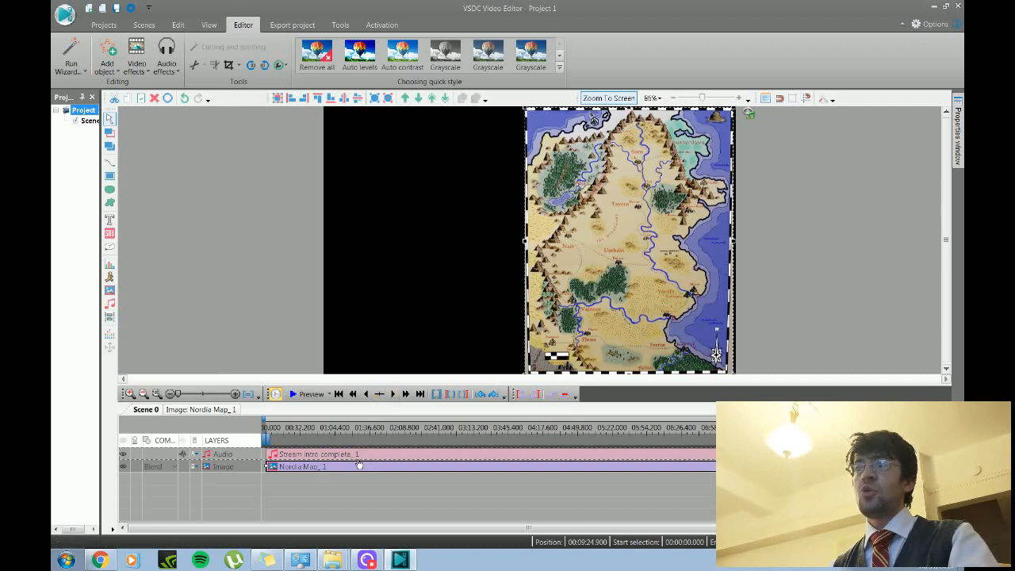
Shorten the Nordia Map image clip on the timeline so that it ends at about 00:01:00.
mouse_move(360, 471)
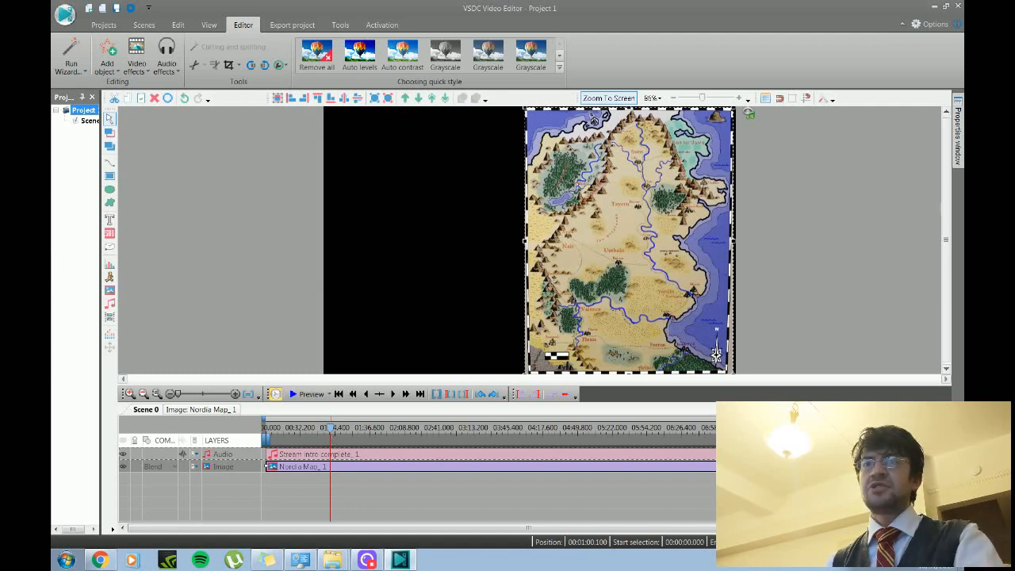
left_click_drag(737, 475, 326, 492)
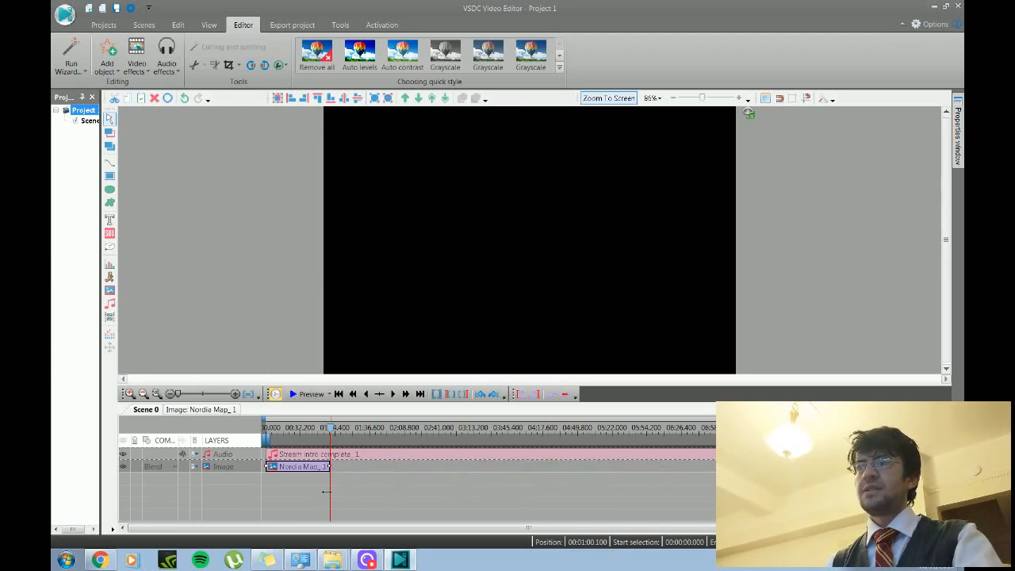
Inspect the map at about 00:00:38.900 and the effects on its own timeline, and return to Scene 0.
left_click(309, 429)
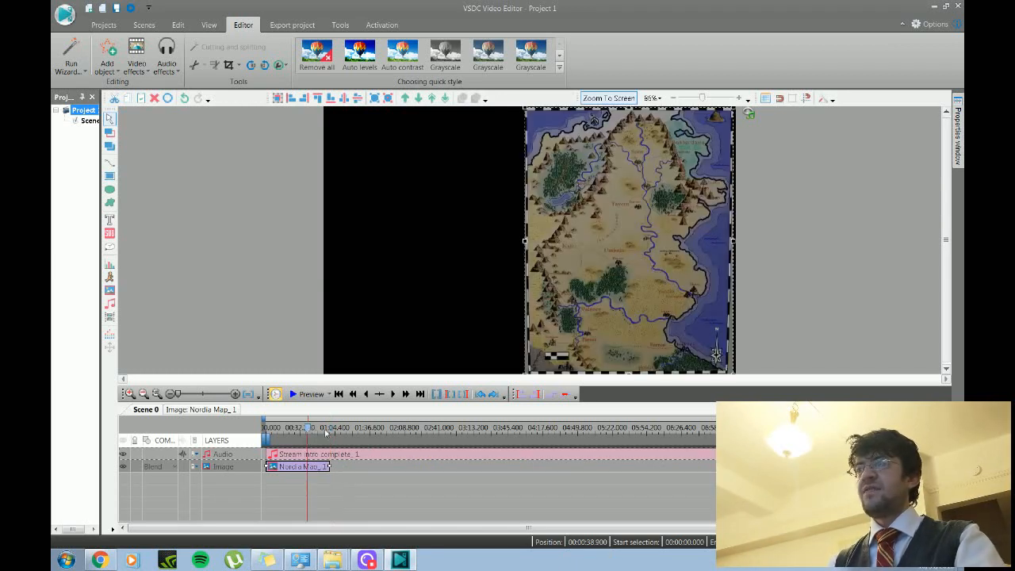
left_click(222, 411)
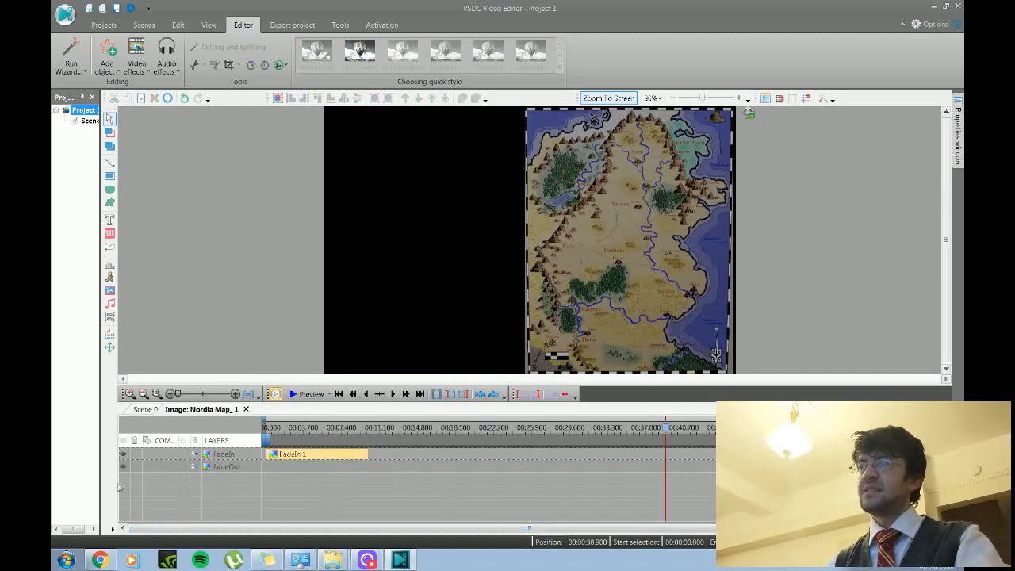
left_click(144, 409)
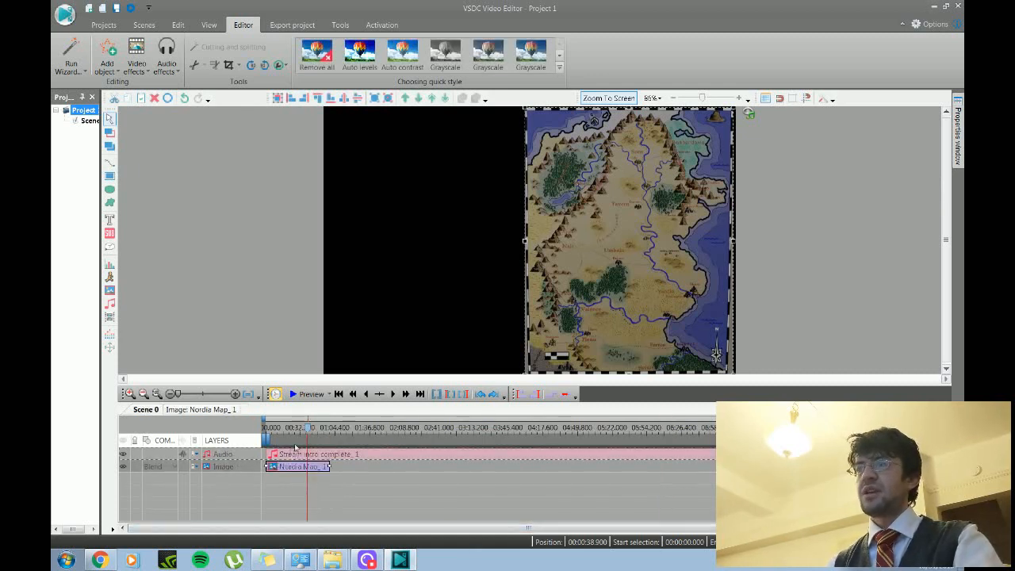
Scrub through the last part of the map clip up to about 00:00:59.700 to check its fade-out.
left_click(315, 430)
left_click(320, 429)
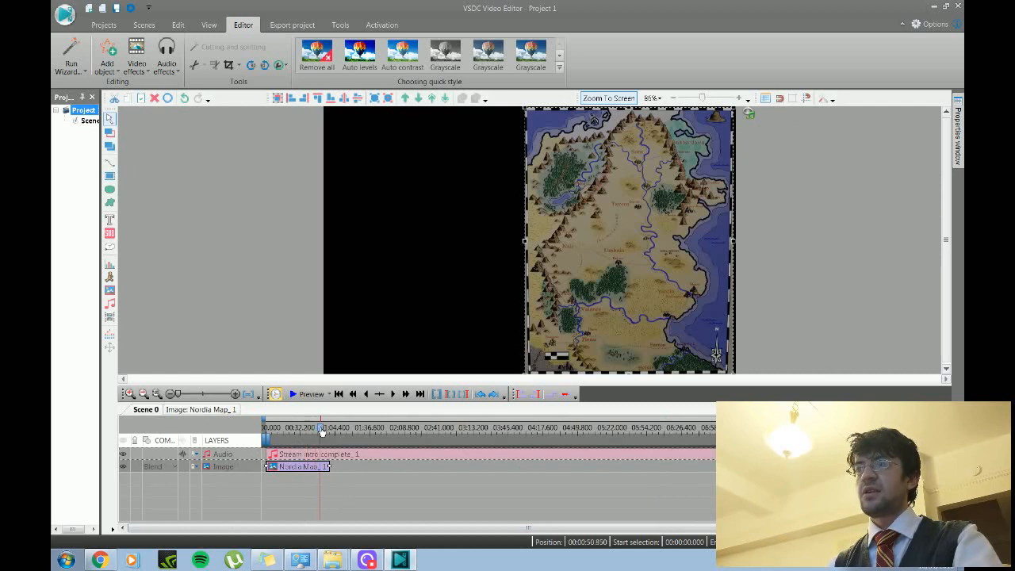
left_click(326, 430)
left_click(330, 430)
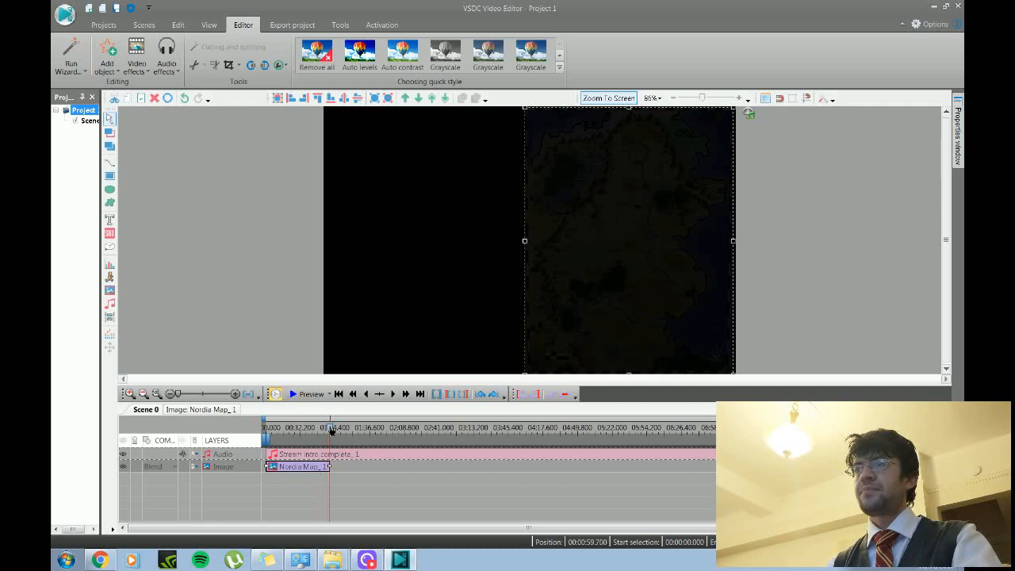
At about 00:00:32.250, widen the Nordia map's bounding box leftward to about two thirds of the frame's width.
left_click(301, 430)
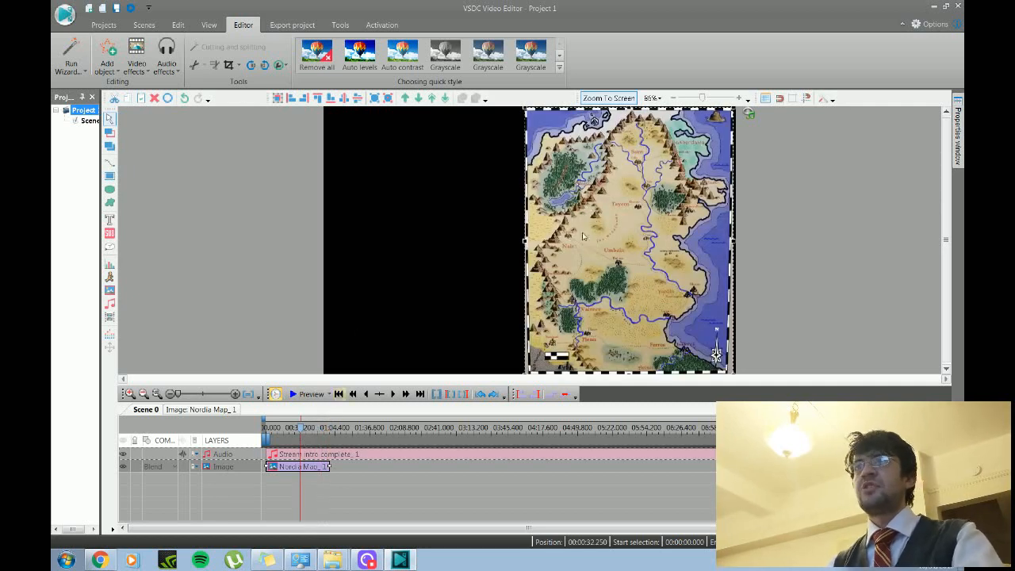
left_click_drag(524, 240, 451, 240)
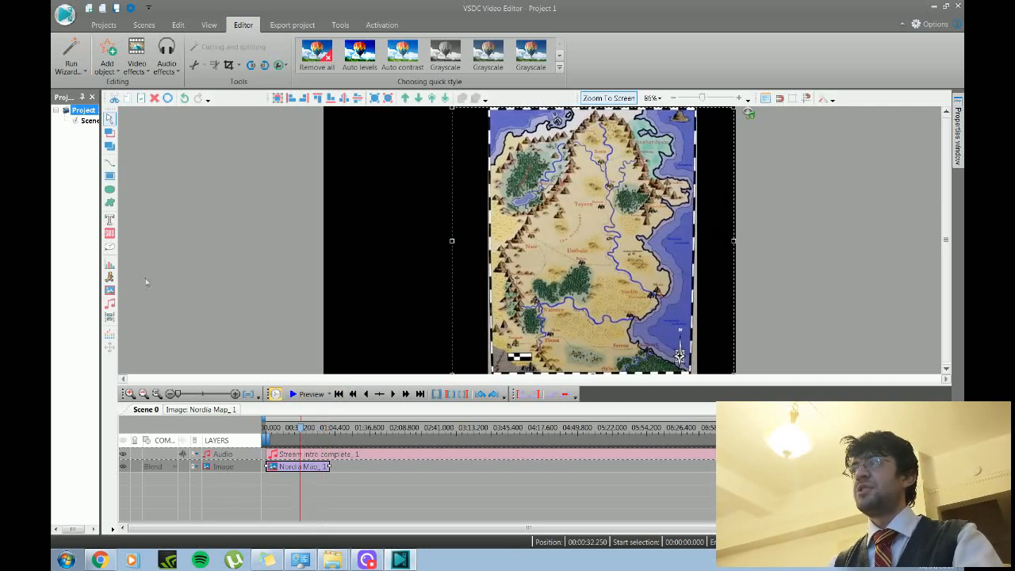
Add the Caer Rend Map image from the Studio 4d8 folder on a new layer, starting from the cursor position.
left_click(111, 305)
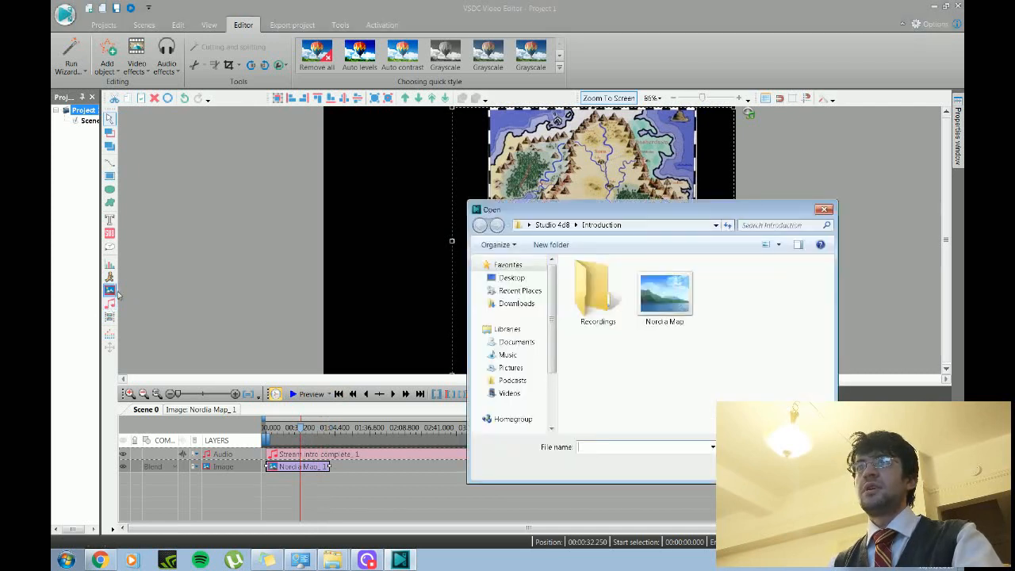
left_click(551, 224)
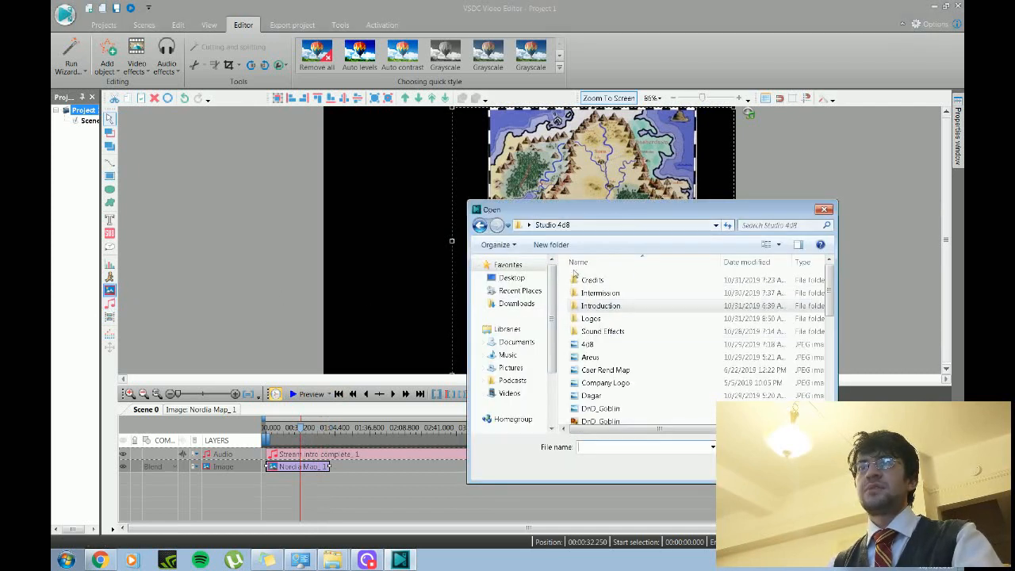
left_click(605, 370)
left_click(712, 458)
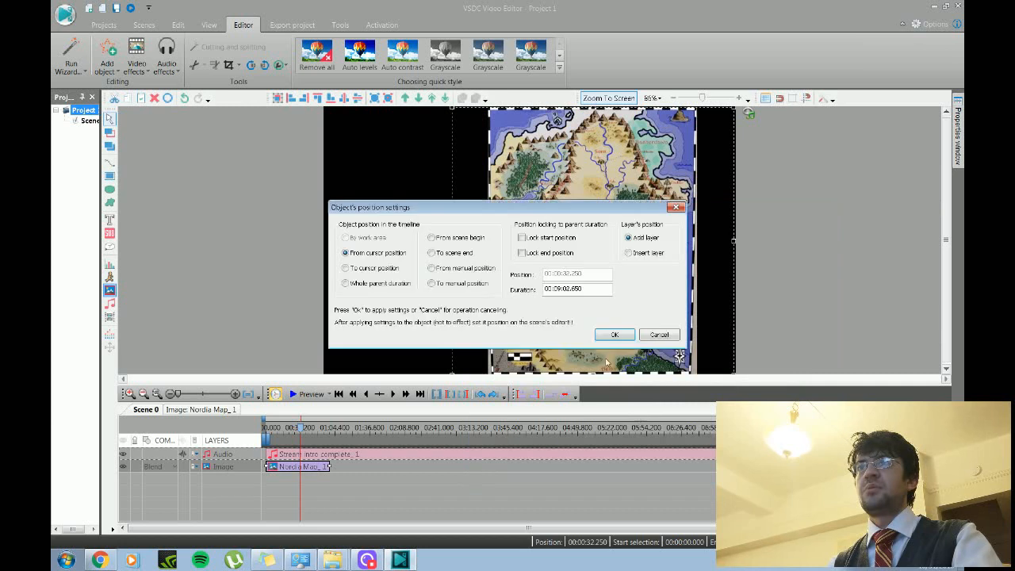
left_click(603, 335)
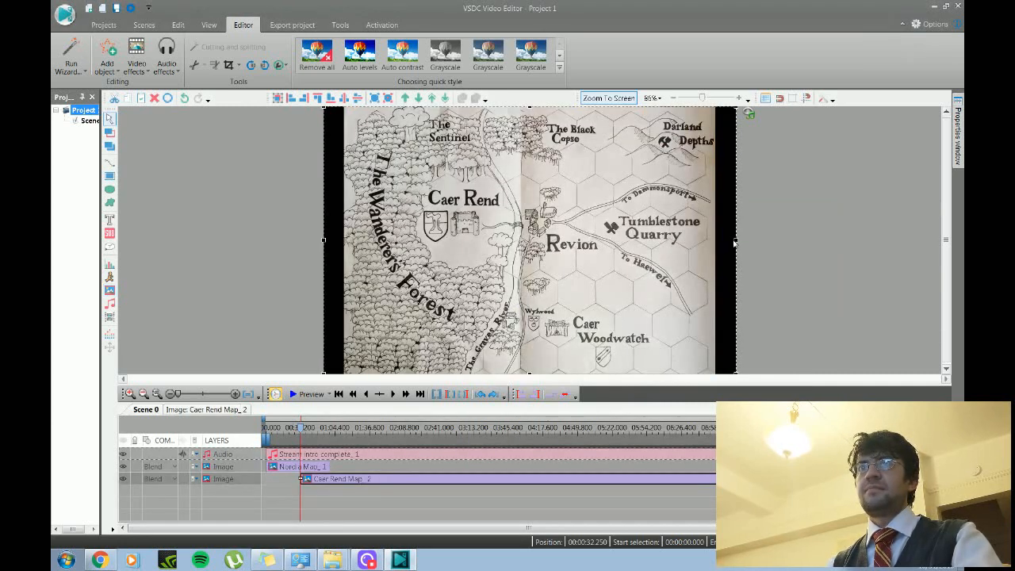
Resize the Caer Rend map so that it partly overlaps the Nordia map, and move its clip to the start of the timeline.
left_click_drag(735, 244, 489, 247)
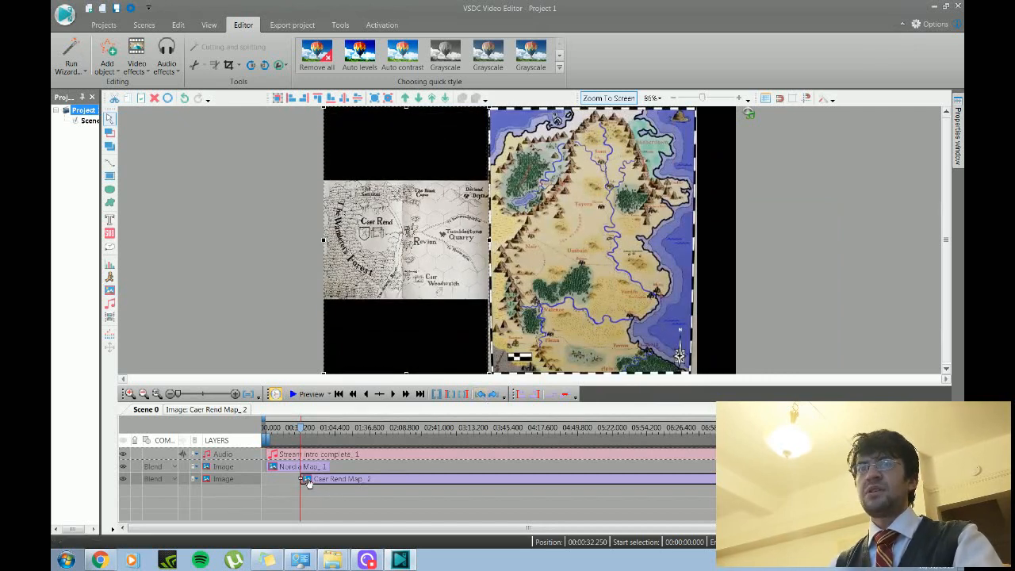
left_click_drag(306, 481, 270, 480)
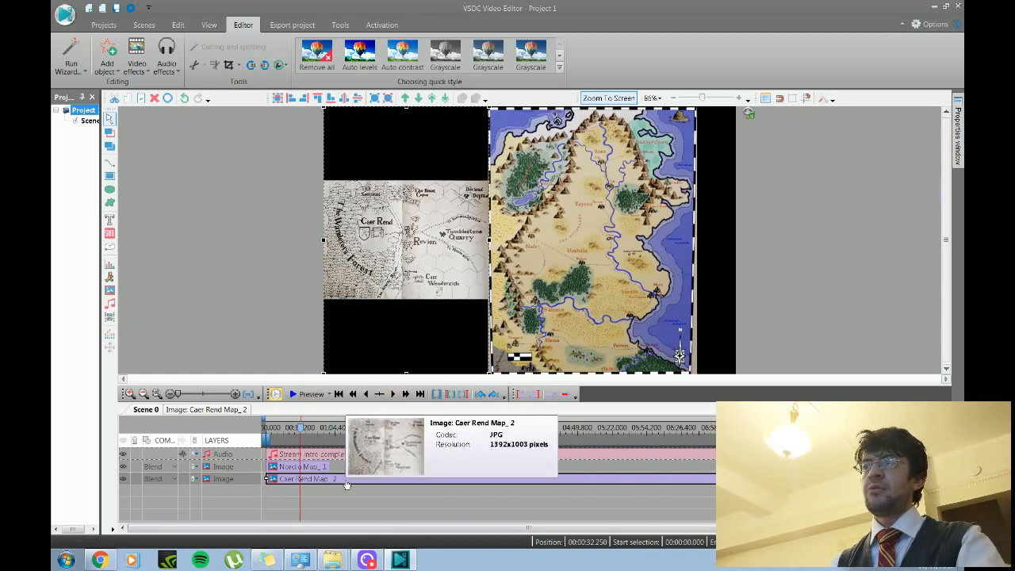
left_click_drag(489, 240, 582, 239)
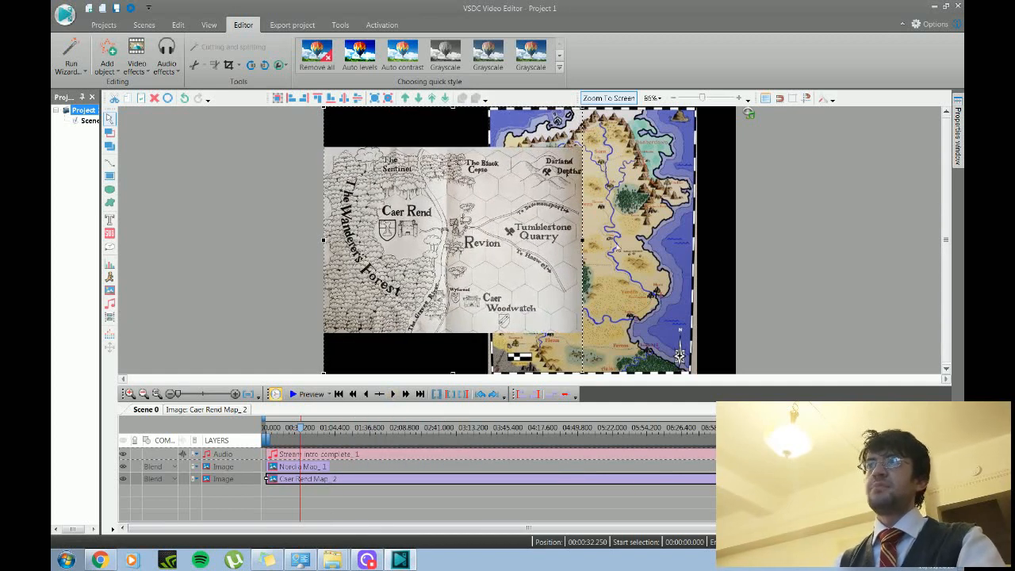
Move the Caer Rend map one layer up in the order so that it lies behind the Nordia map.
right_click(289, 485)
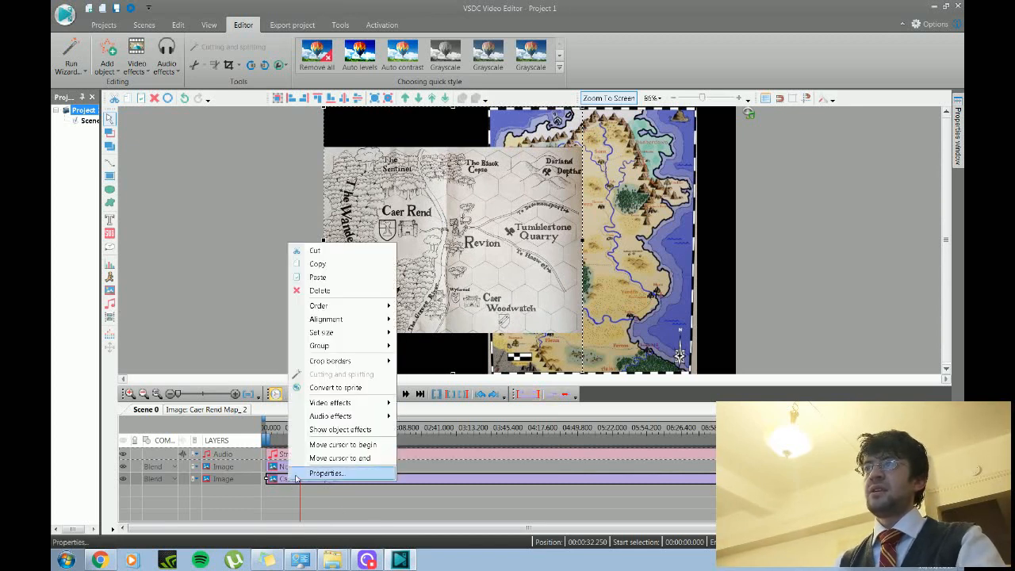
mouse_move(391, 309)
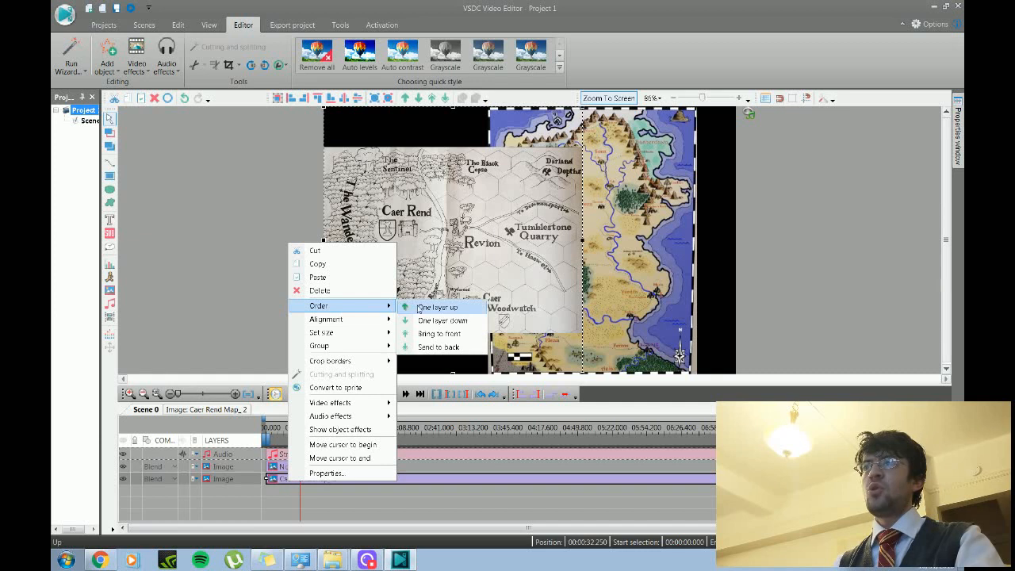
left_click(421, 309)
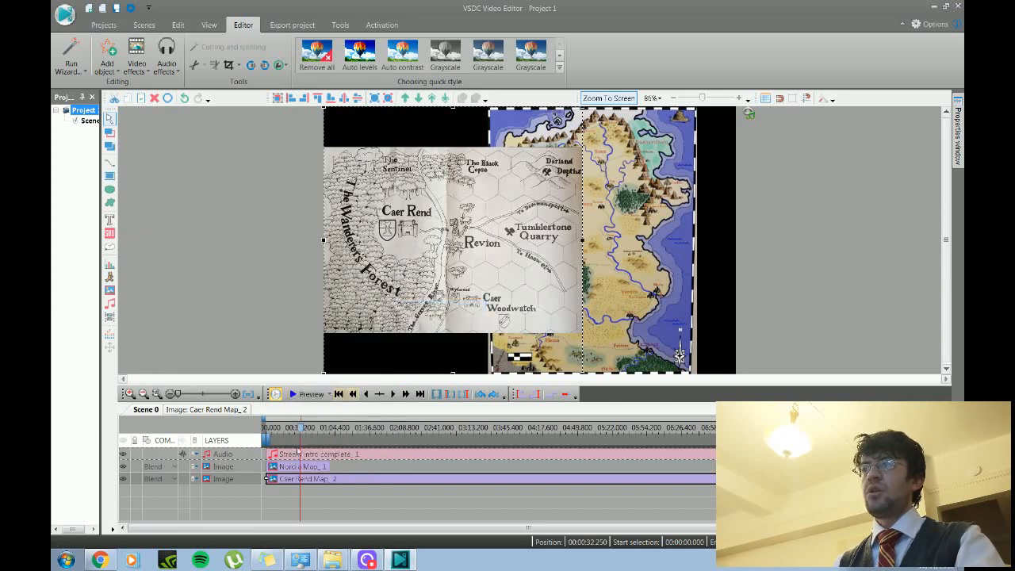
right_click(286, 481)
mouse_move(372, 302)
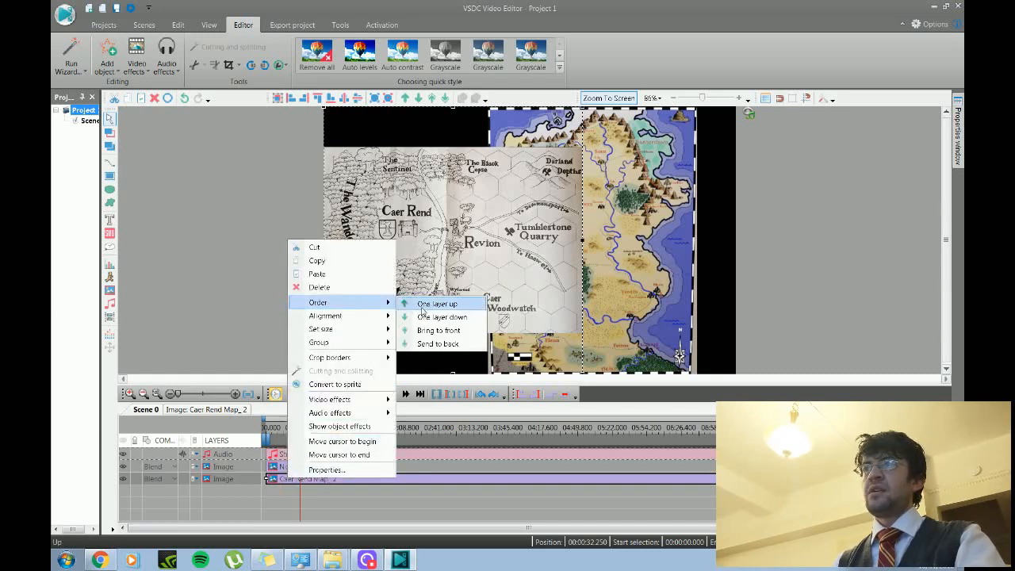
left_click(430, 303)
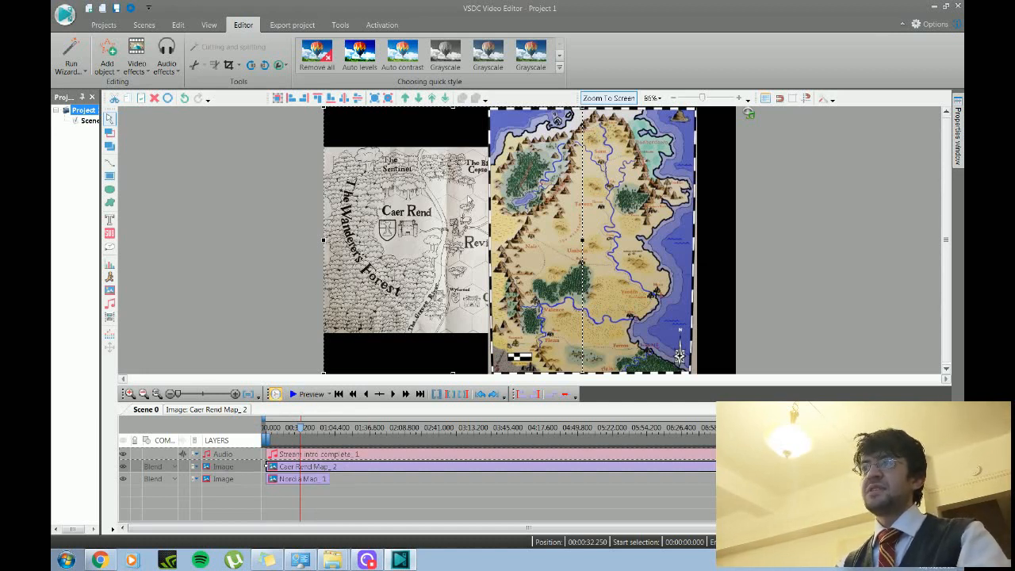
Delete the Caer Rend Map image from the scene.
right_click(306, 467)
left_click(336, 272)
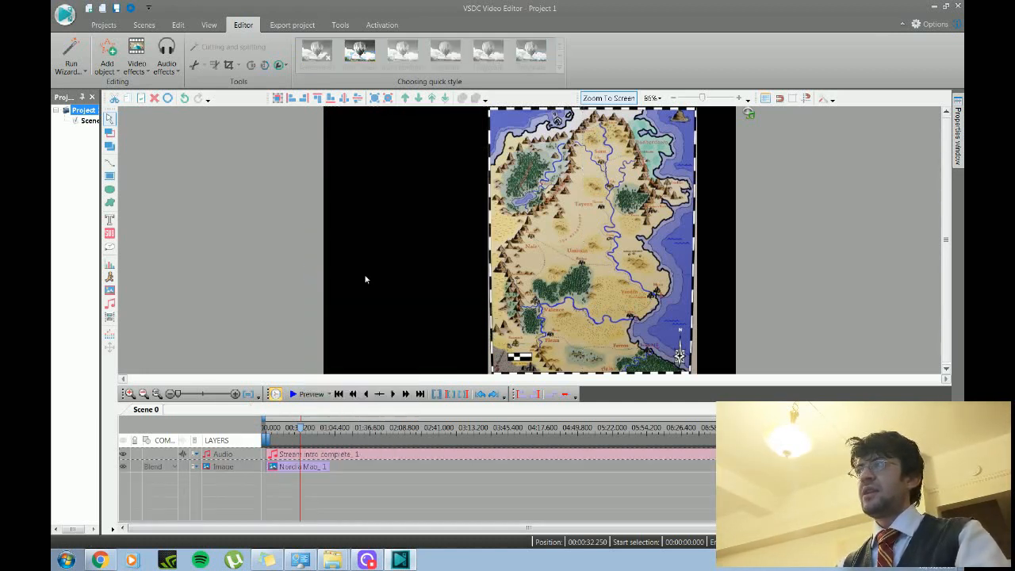
Add a text object from the cursor position with a duration of 00:01:00.000, drawing its box in the black area beside the map's upper part.
left_click(110, 220)
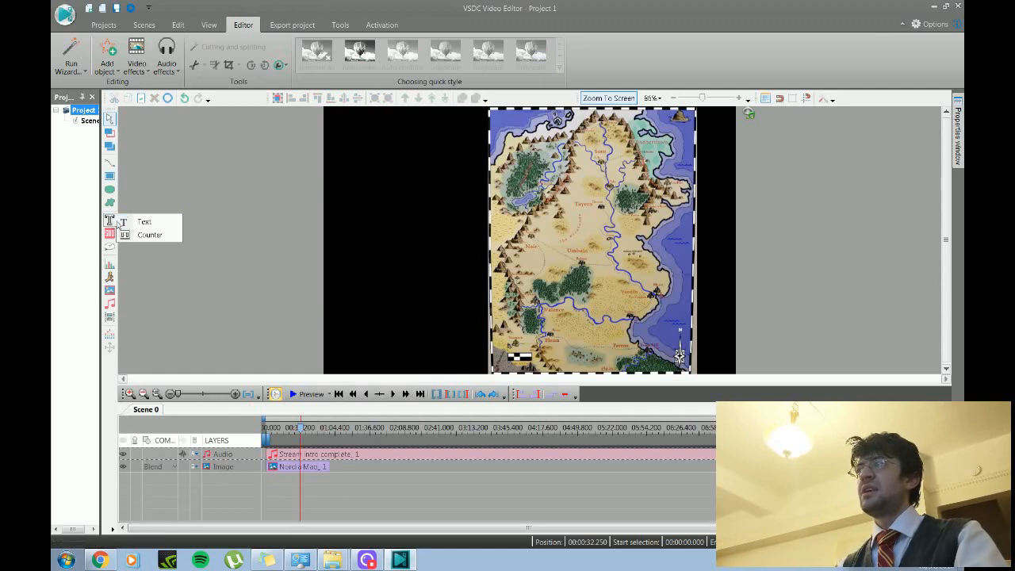
left_click(146, 226)
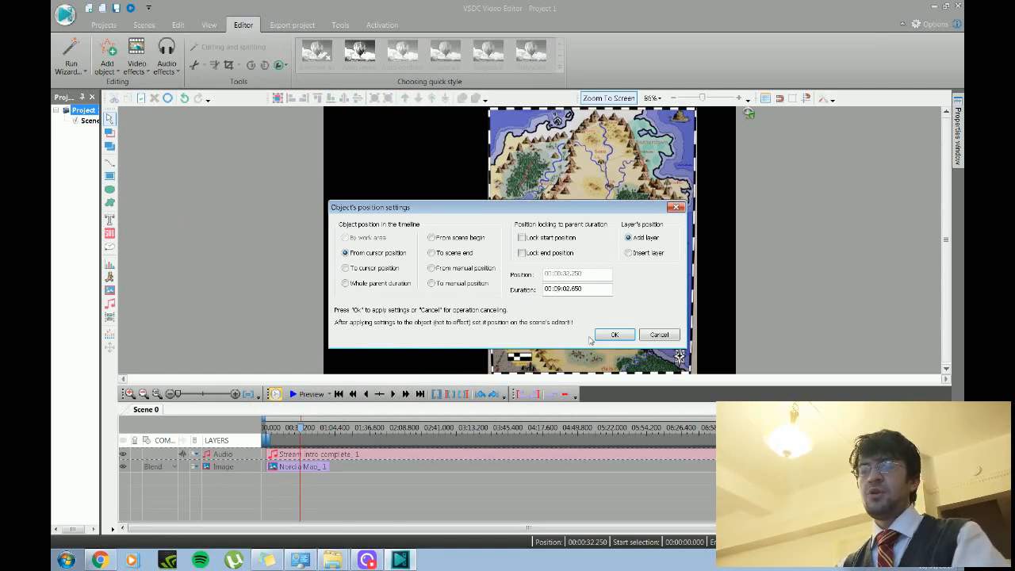
key("BackSpace")
key("BackSpace")
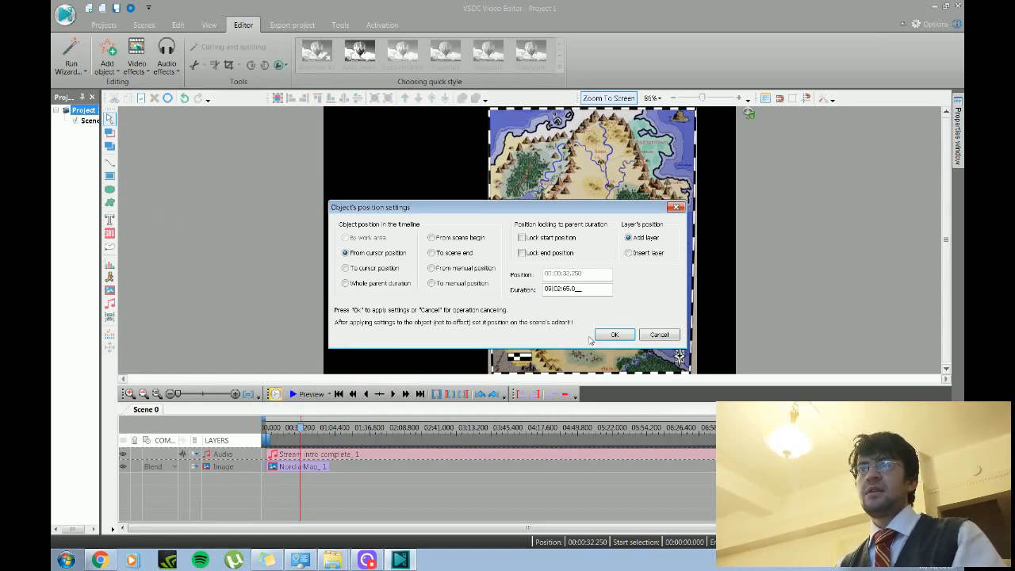
key("BackSpace")
key("BackSpace")
key("BackSpace")
key("BackSpace")
key("BackSpace")
key("BackSpace")
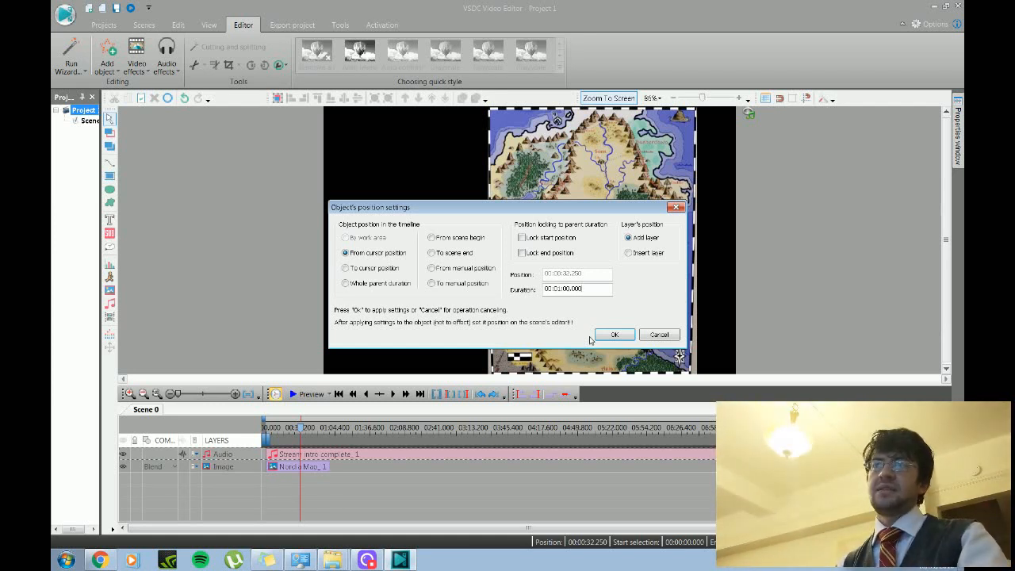
left_click(608, 335)
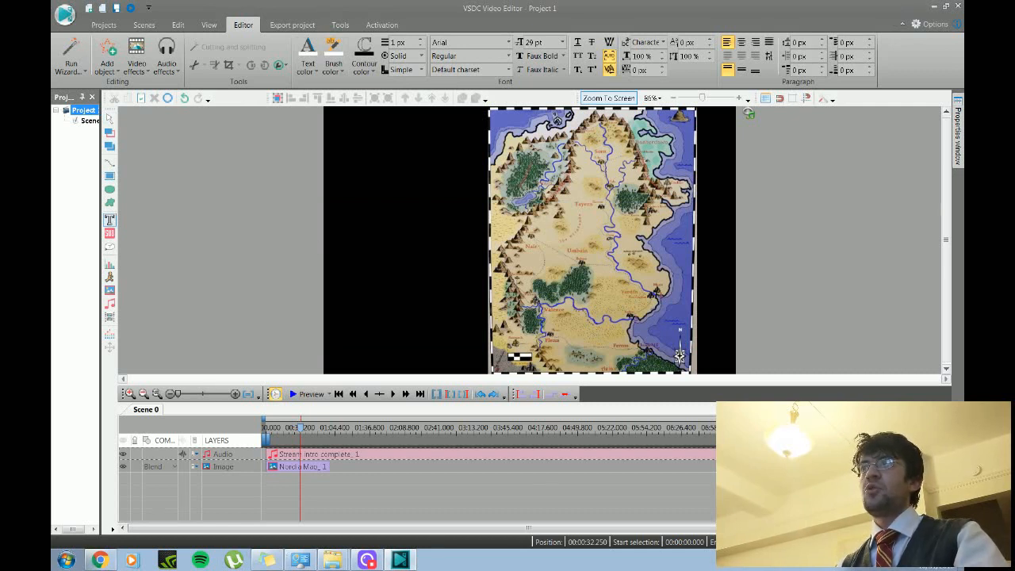
left_click_drag(338, 125, 483, 201)
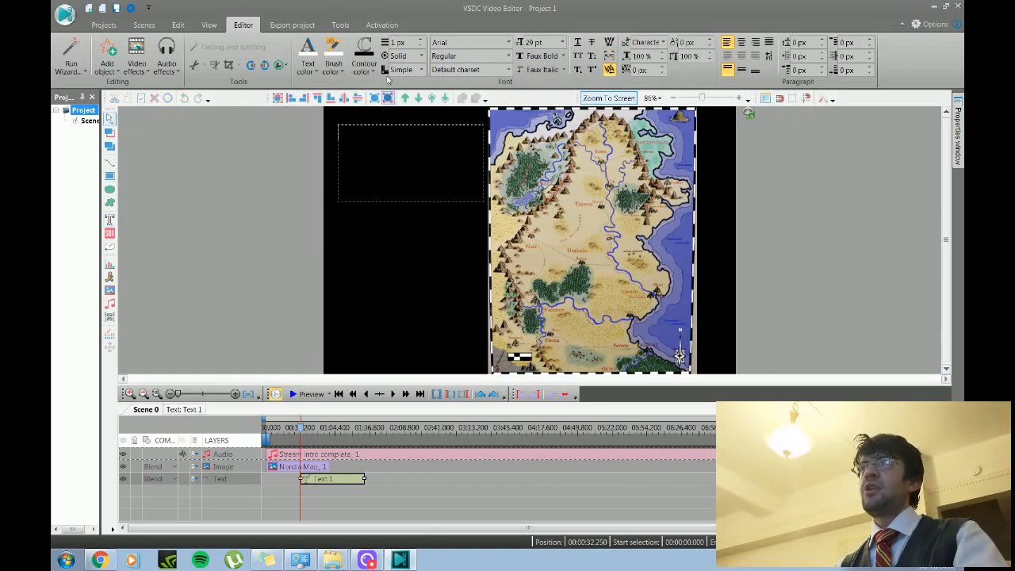
Set the new text's size to 48 pt and its colour to white.
left_click(561, 44)
left_click(525, 202)
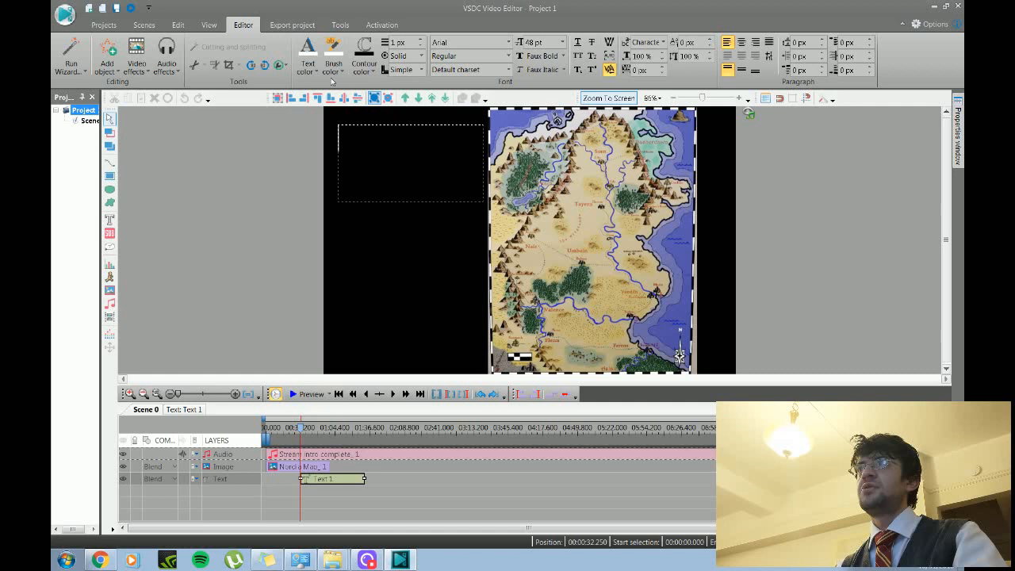
left_click(306, 66)
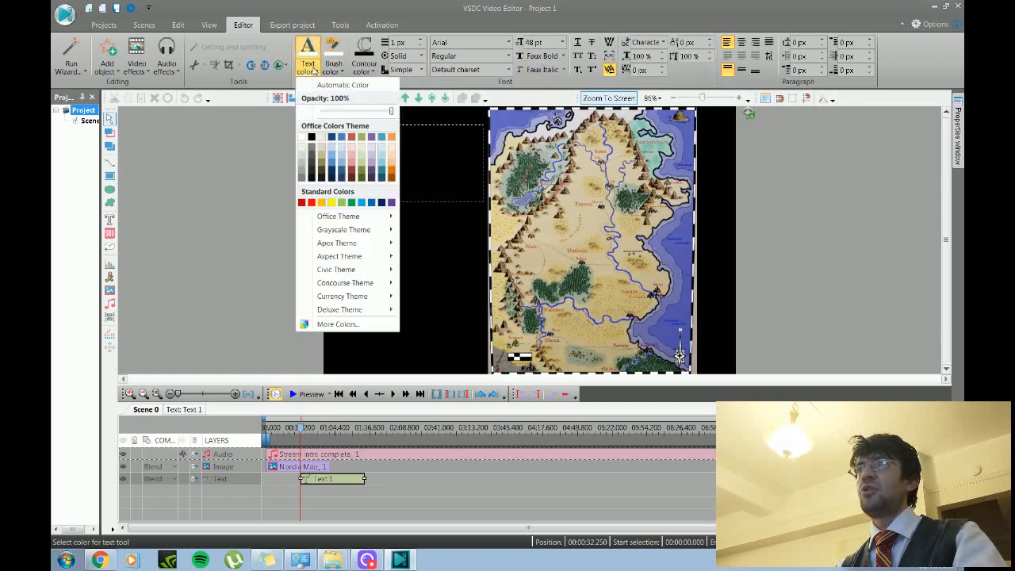
left_click(332, 202)
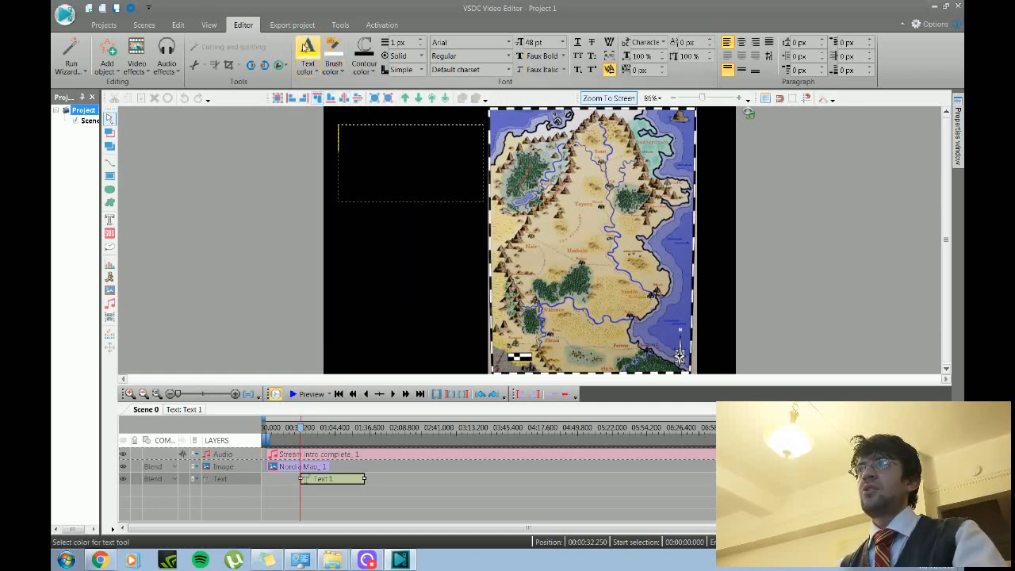
left_click(315, 71)
left_click(300, 138)
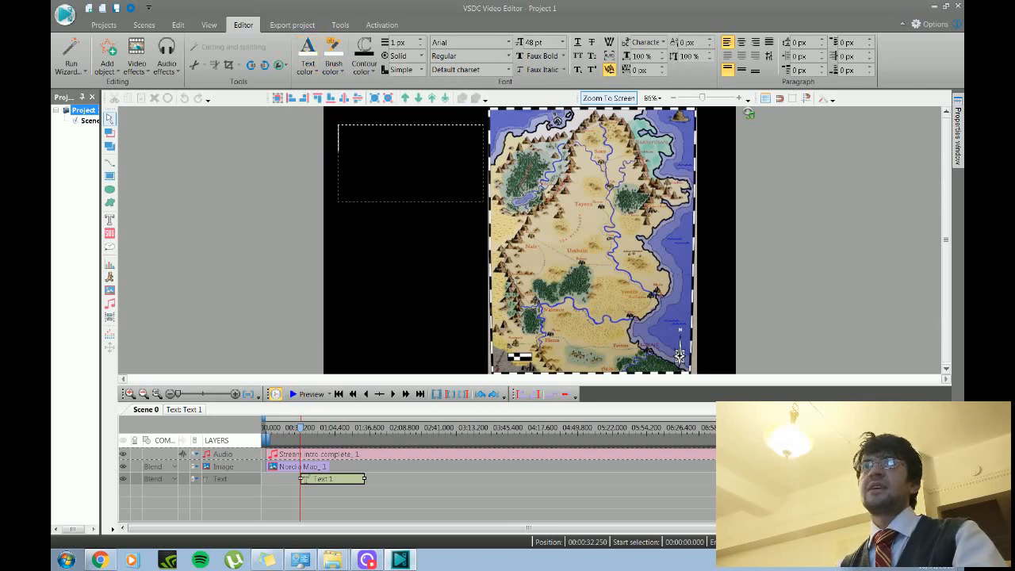
Centre the text horizontally and vertically within its box.
left_click(742, 42)
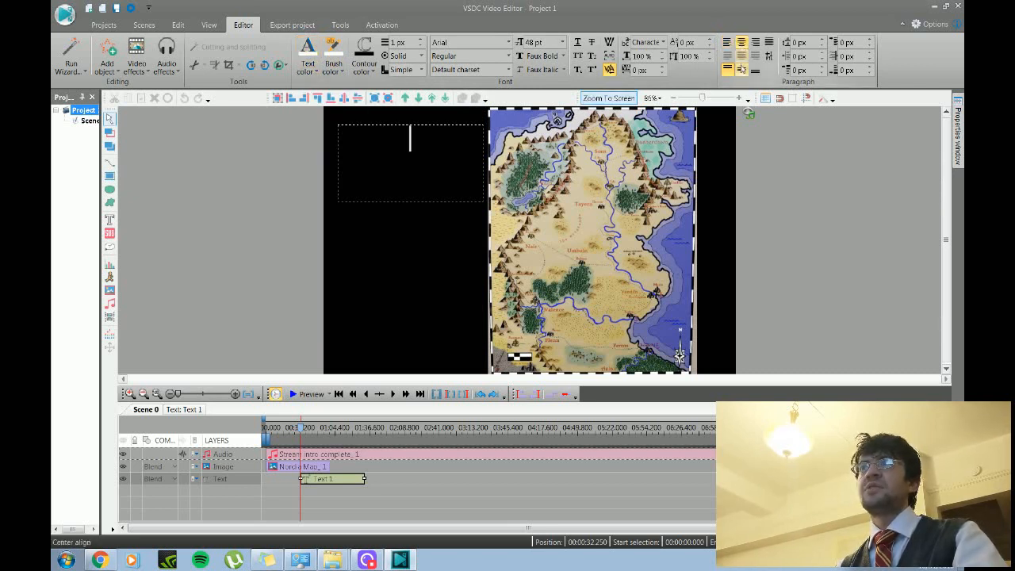
left_click(741, 70)
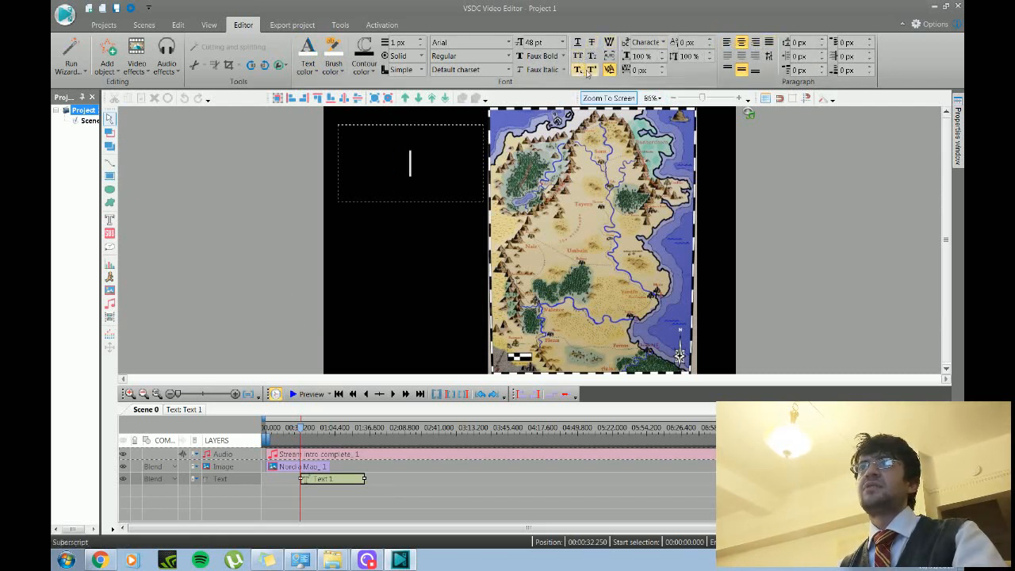
Look through the fonts available for the text.
left_click(507, 42)
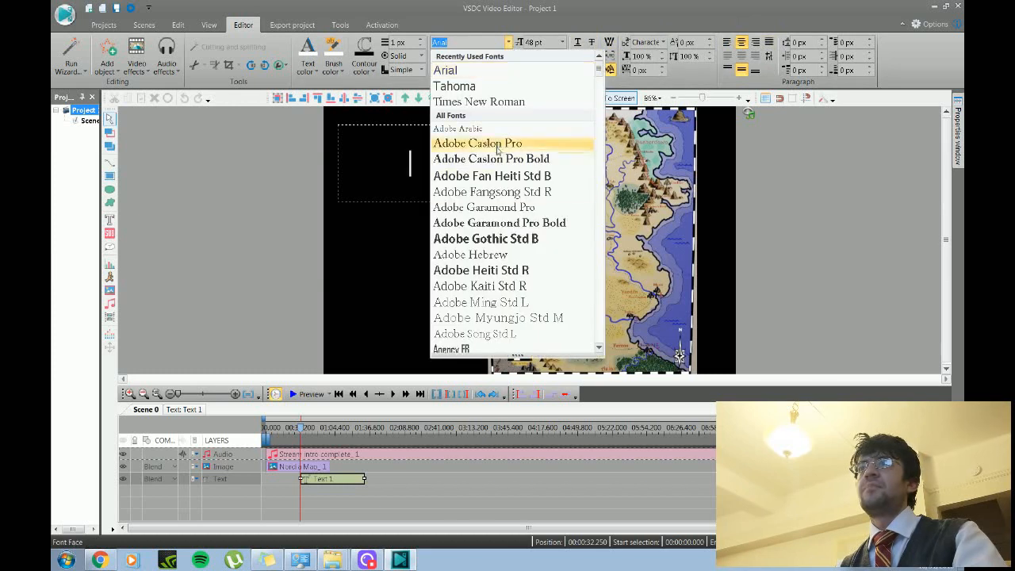
scroll(503, 193, "down", 3)
scroll(503, 193, "down", 8)
scroll(505, 193, "up", 4)
left_click(504, 193)
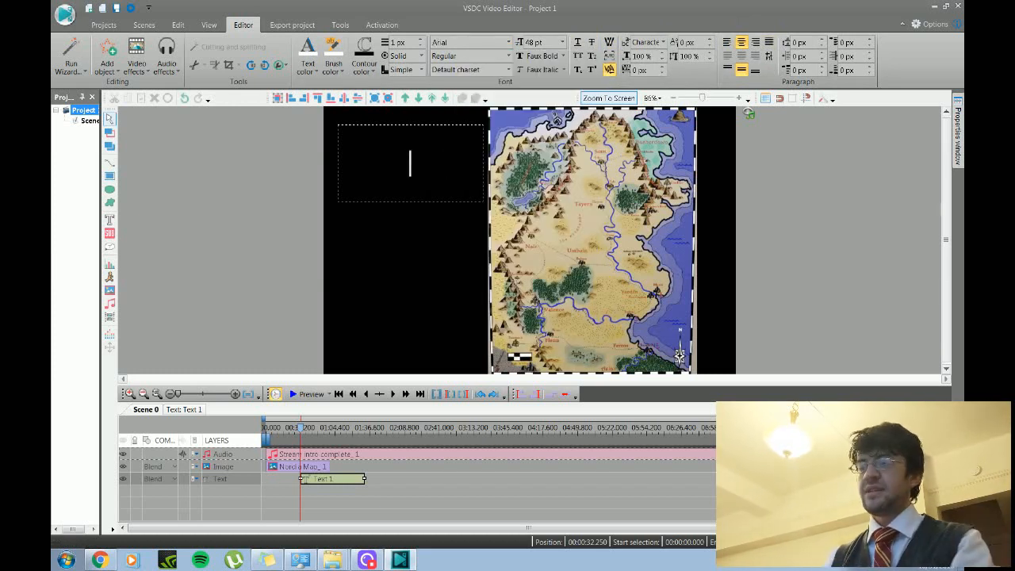
Enter "Nordia" as the title text, finish editing it and return to the Scene 0 timeline.
type("The")
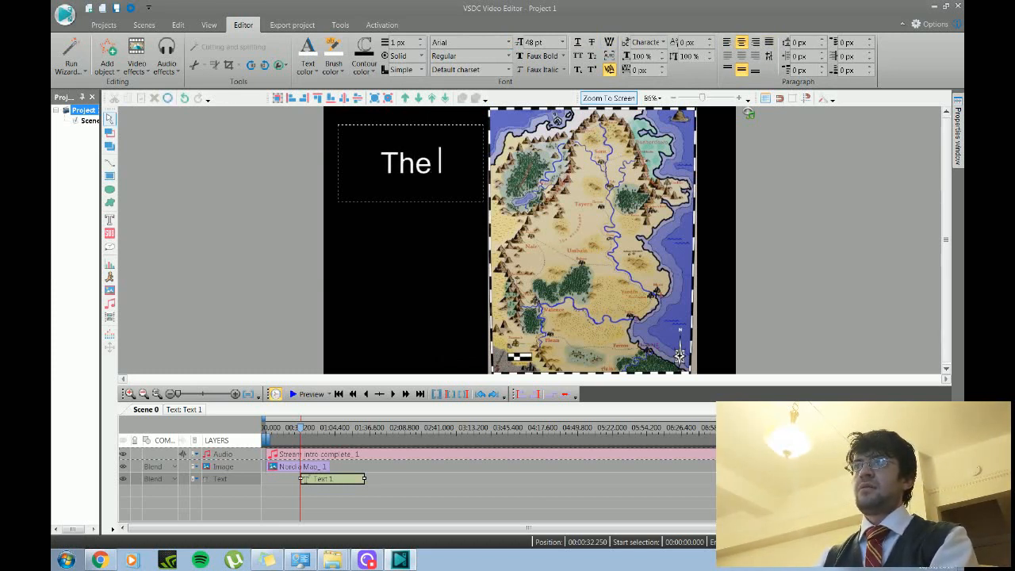
key("BackSpace")
key("BackSpace")
key("BackSpace")
type("Nordia")
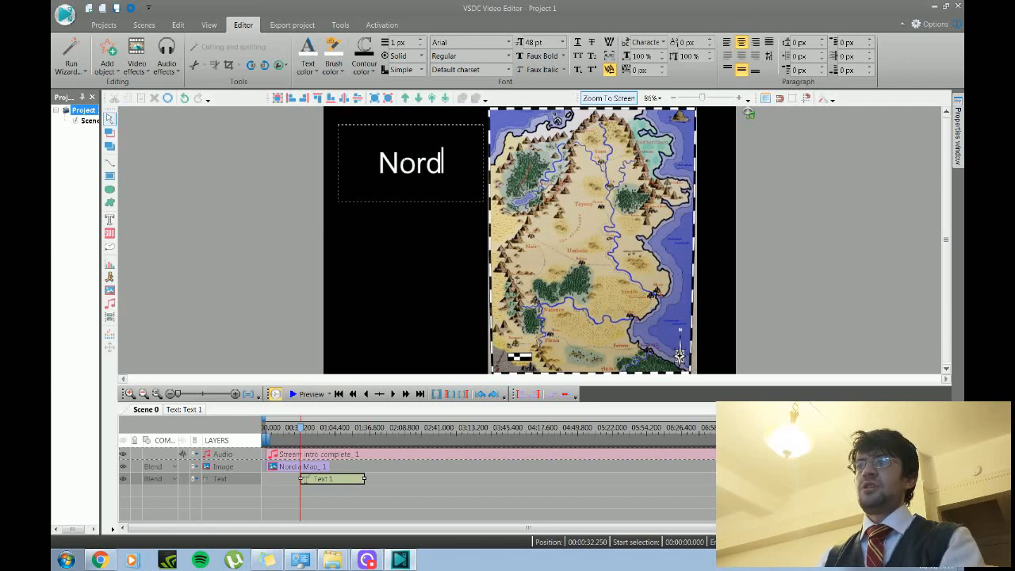
double_click(361, 478)
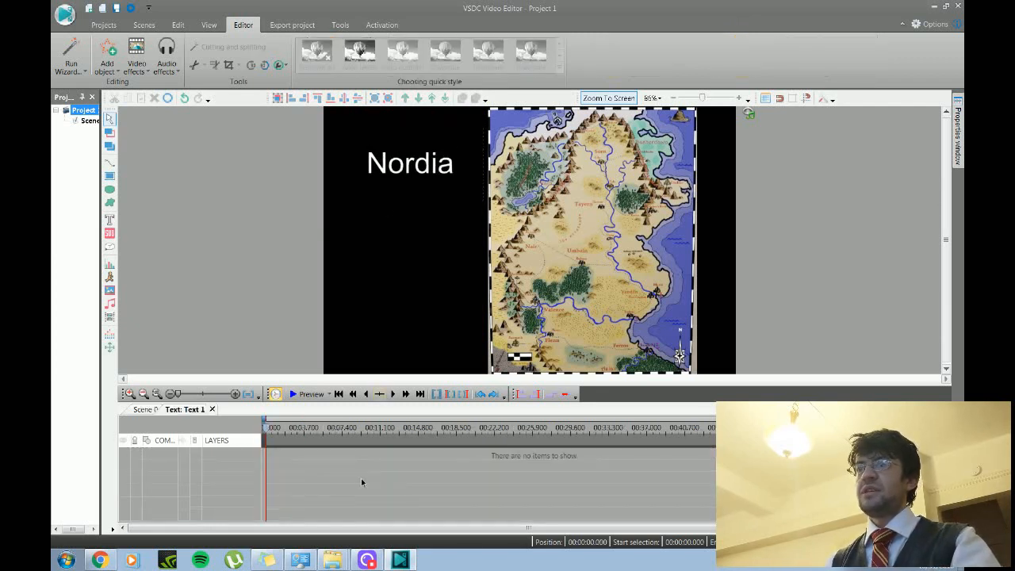
left_click(147, 410)
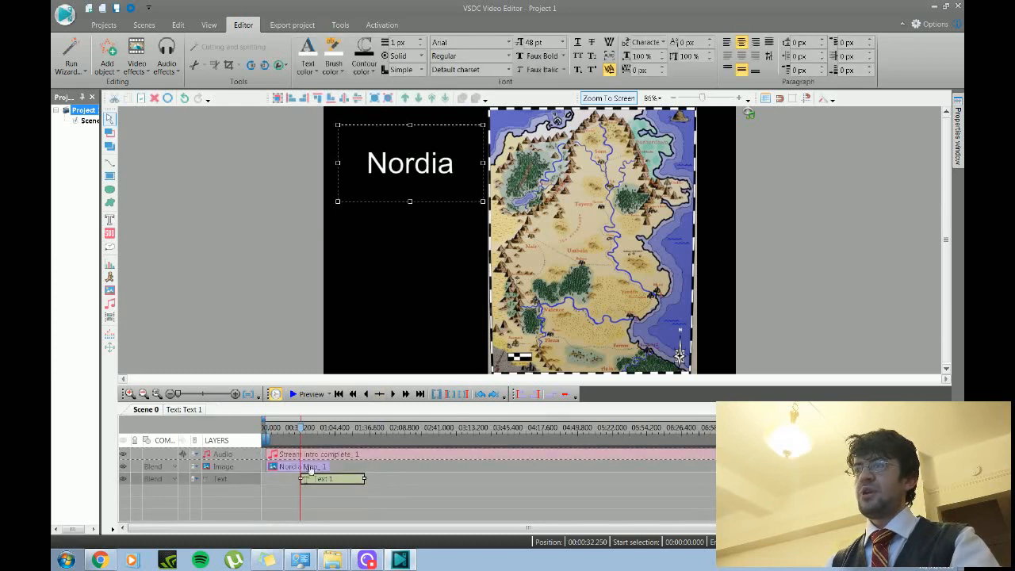
Move the Nordia text clip to the timeline's start and resize it to end level with the Nordia map image clip.
left_click(358, 483)
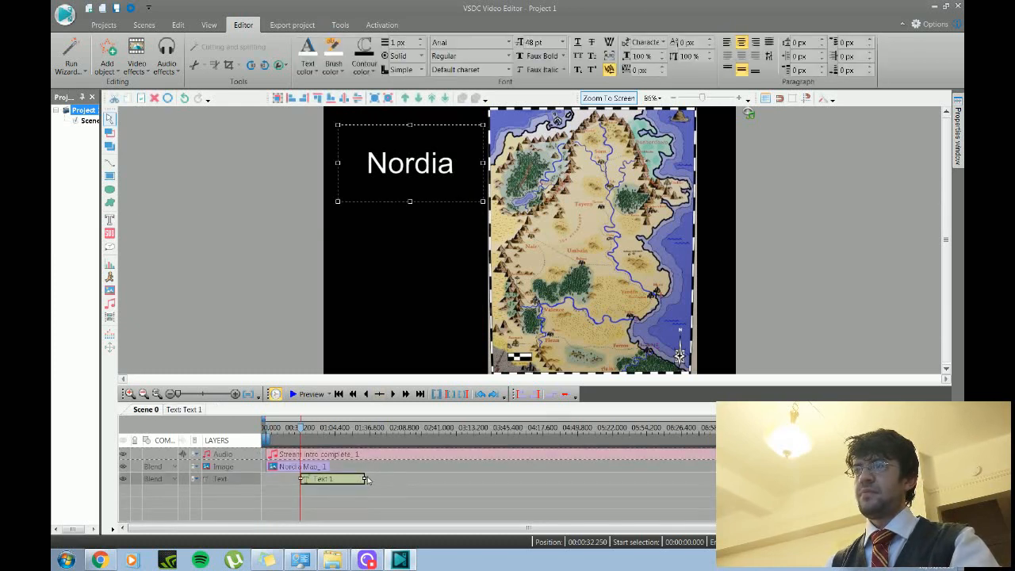
left_click_drag(360, 478, 280, 478)
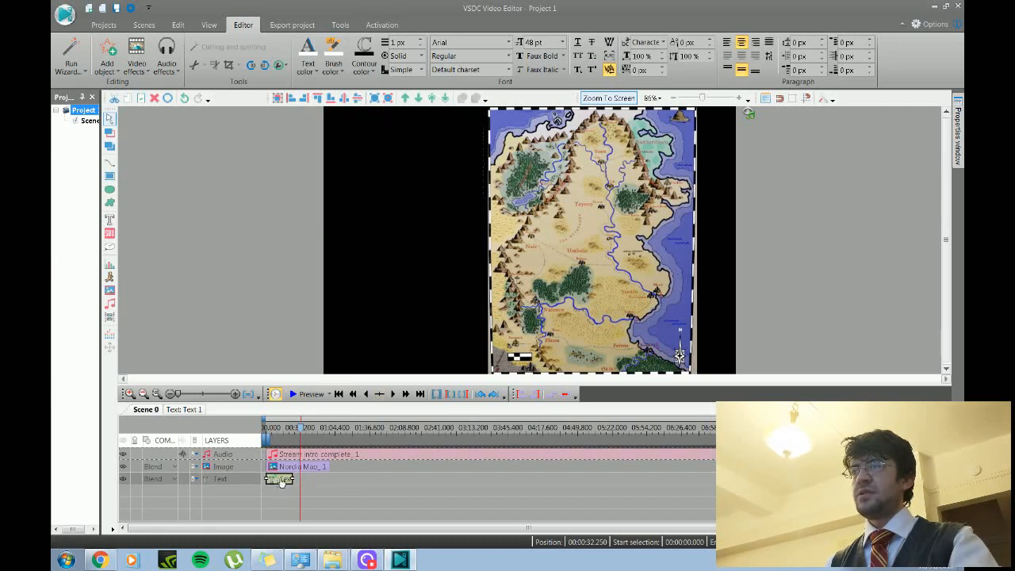
left_click(308, 467)
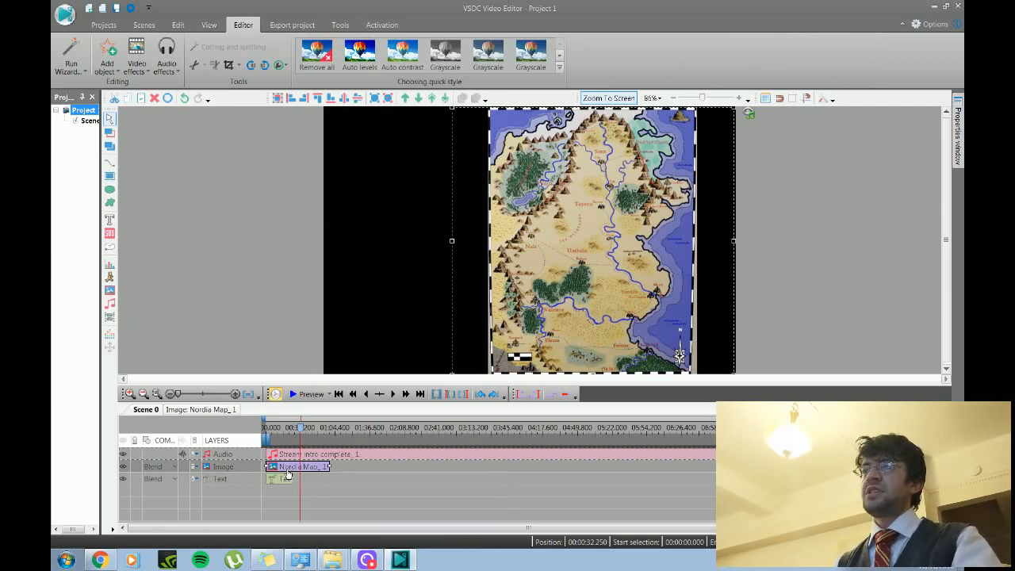
right_click(288, 474)
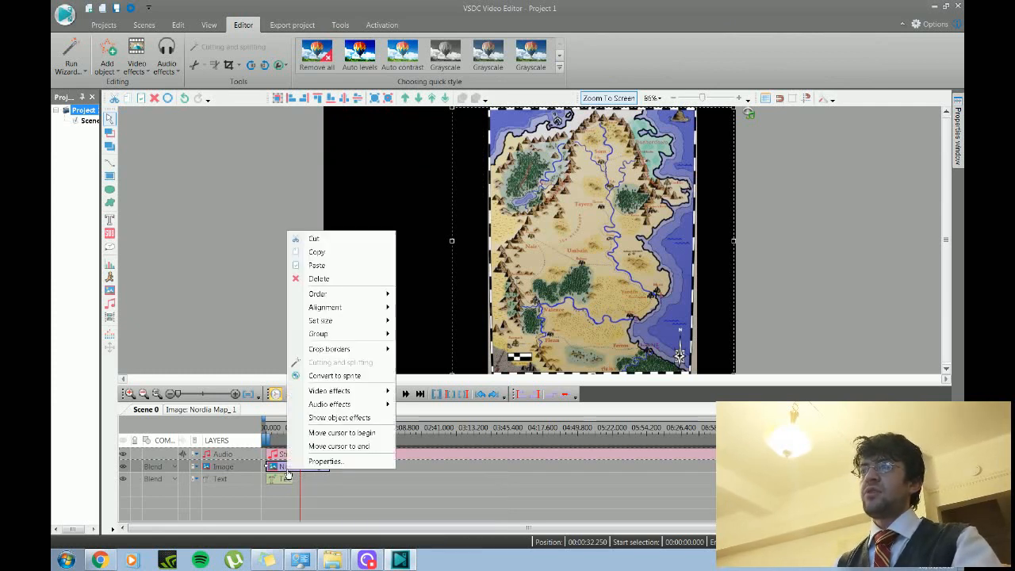
left_click(322, 446)
left_click(287, 480)
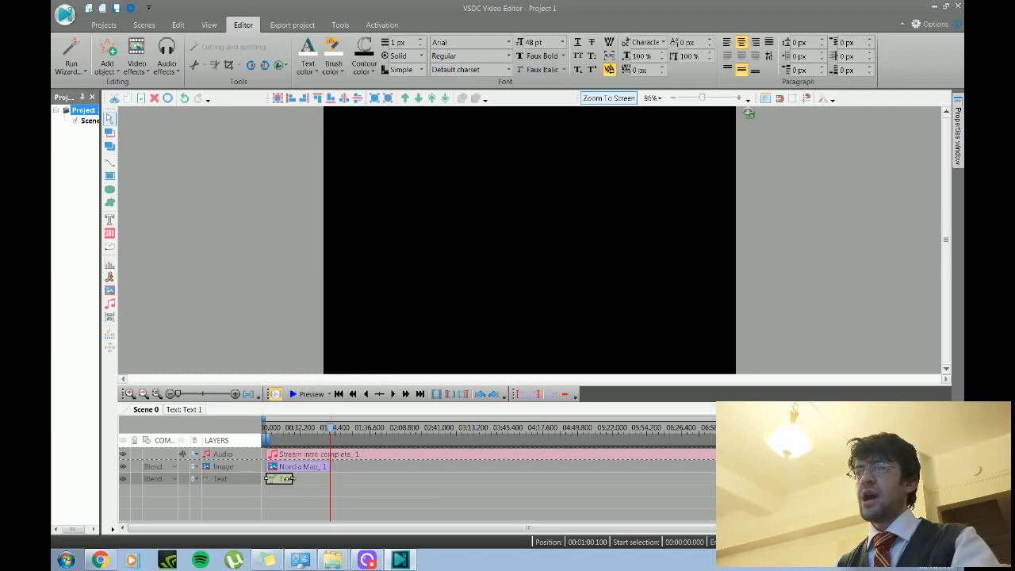
left_click_drag(292, 479, 331, 479)
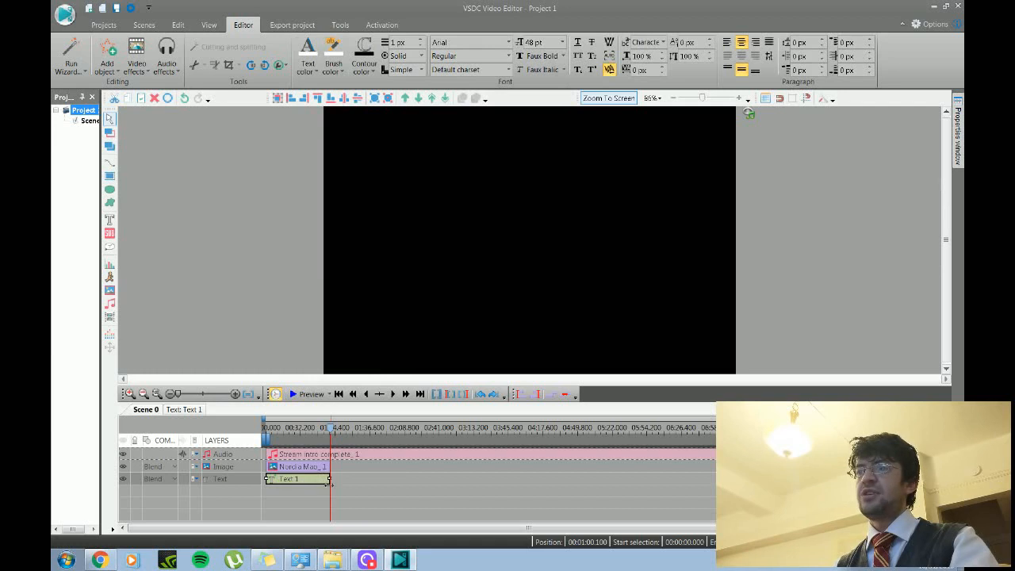
double_click(327, 479)
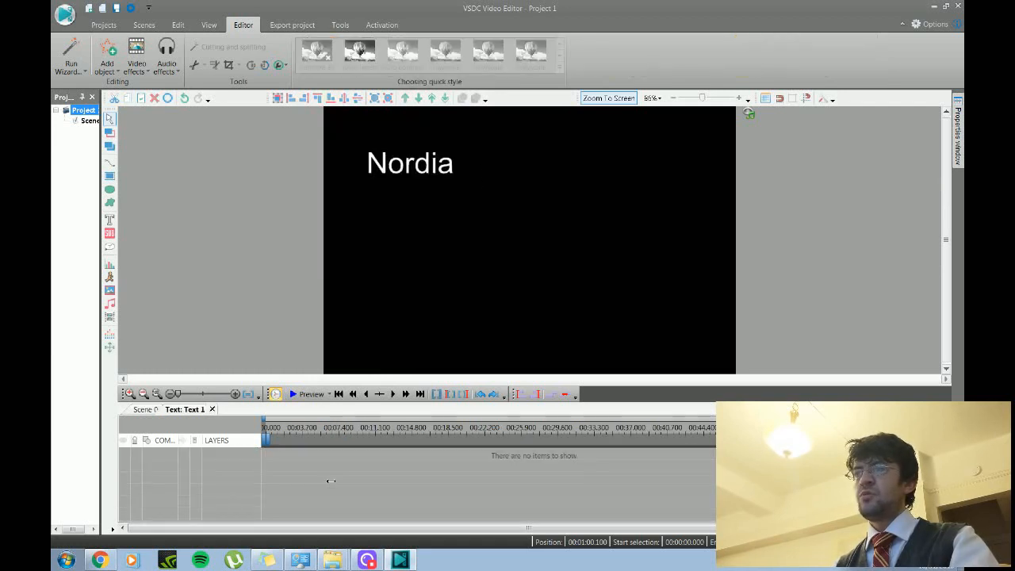
left_click(148, 411)
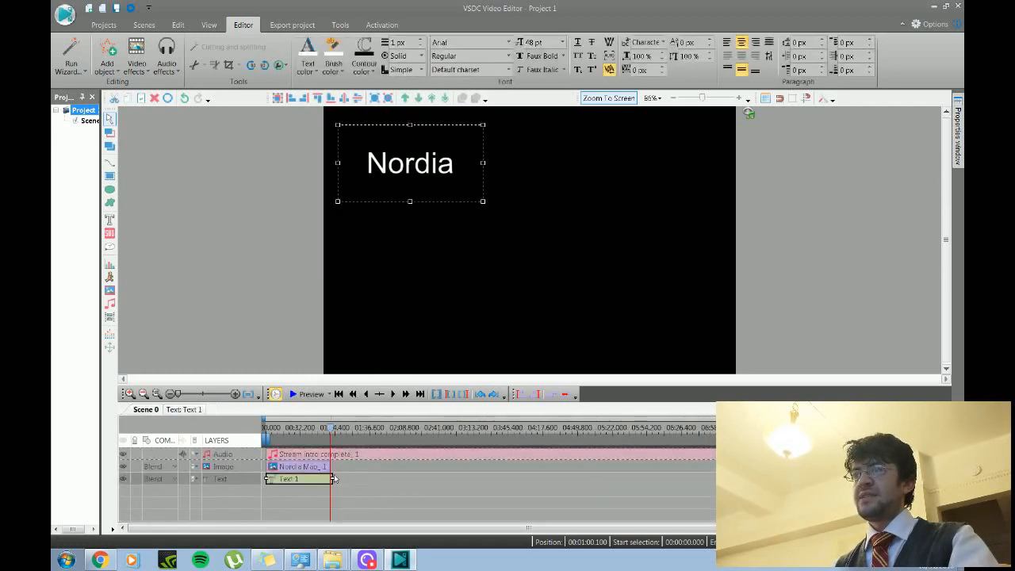
left_click_drag(328, 479, 327, 479)
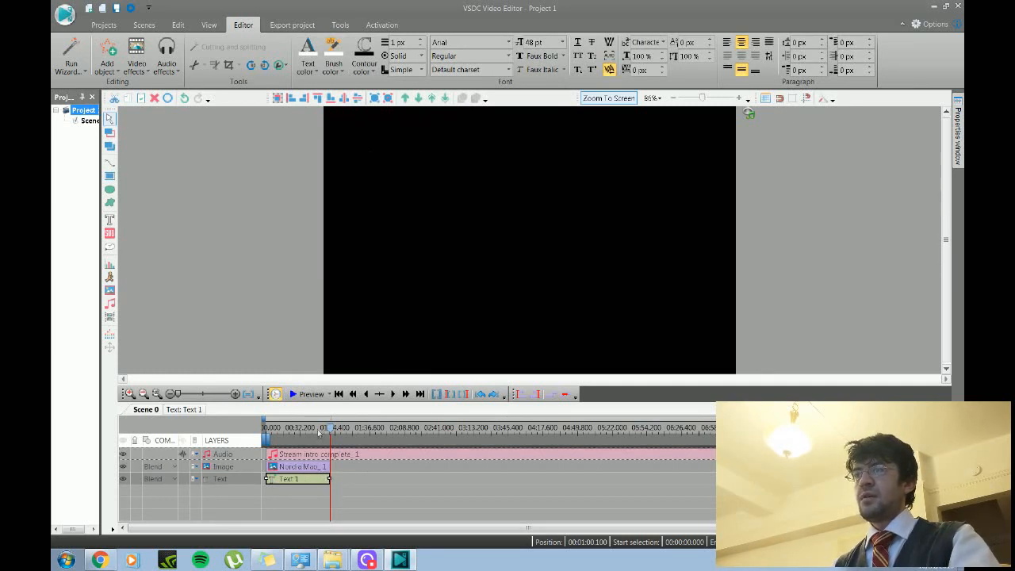
Scrub back through the end of the map and title clips to check how they appear together.
left_click_drag(330, 431, 317, 430)
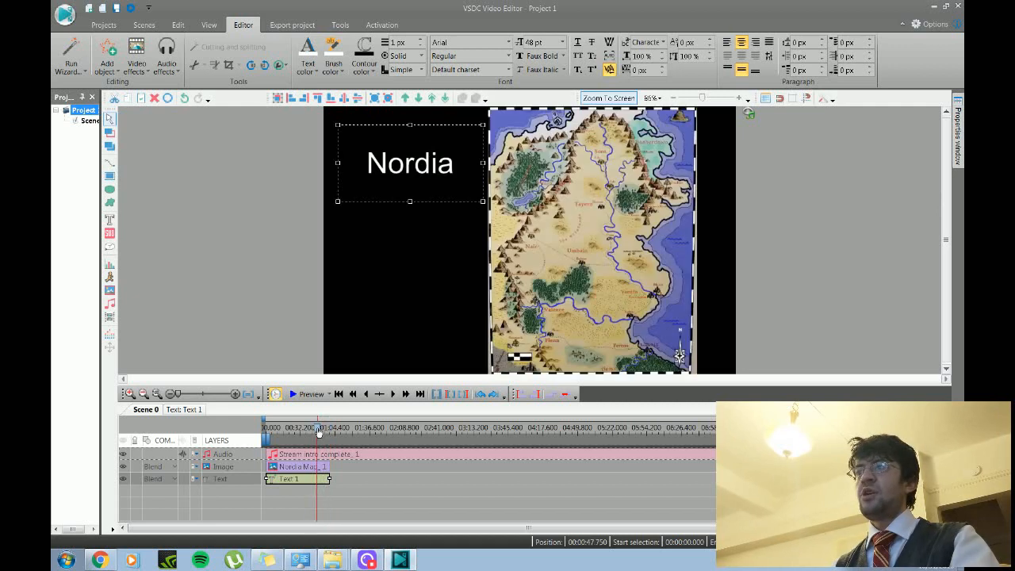
left_click(322, 431)
left_click_drag(322, 430, 312, 430)
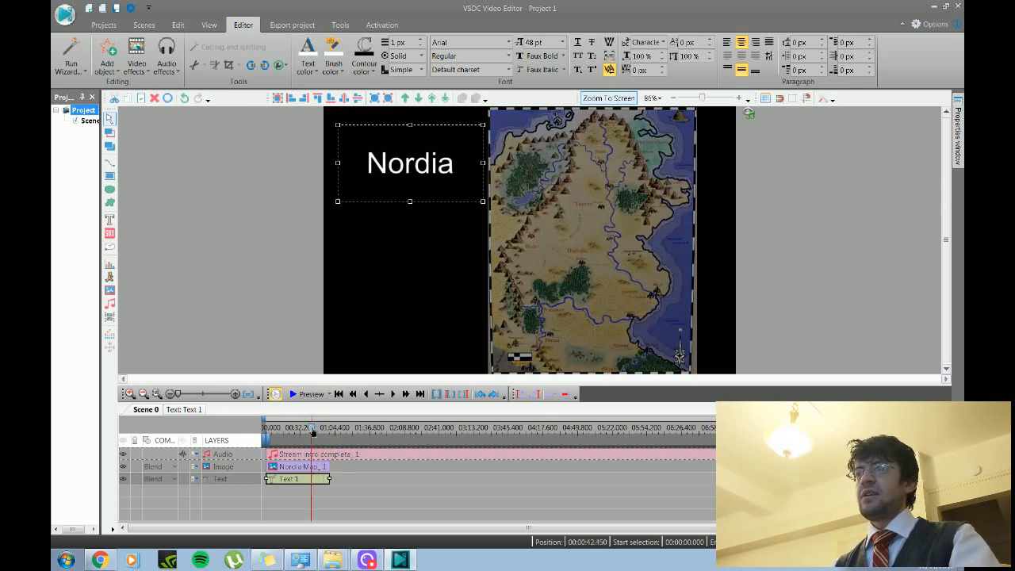
Add a Fade In transparency effect to the Nordia text from scene begin, lasting 10 seconds, and return to Scene 0.
right_click(287, 485)
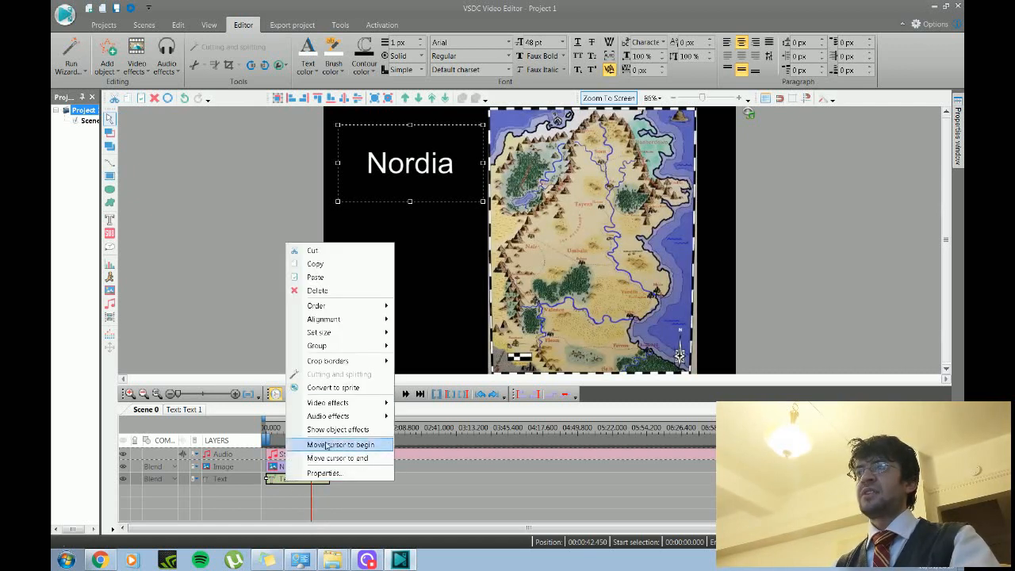
mouse_move(376, 404)
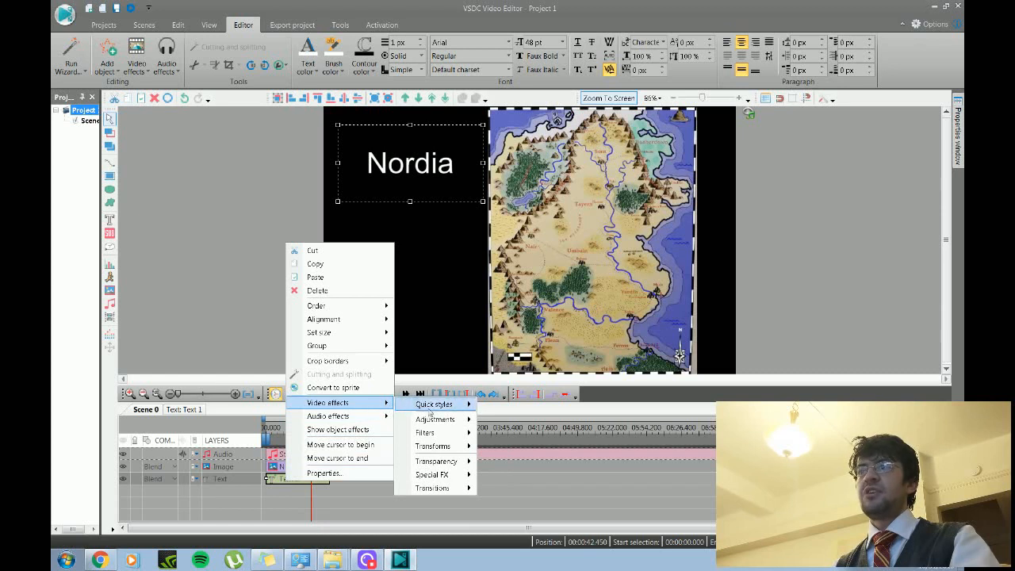
mouse_move(441, 461)
left_click(509, 442)
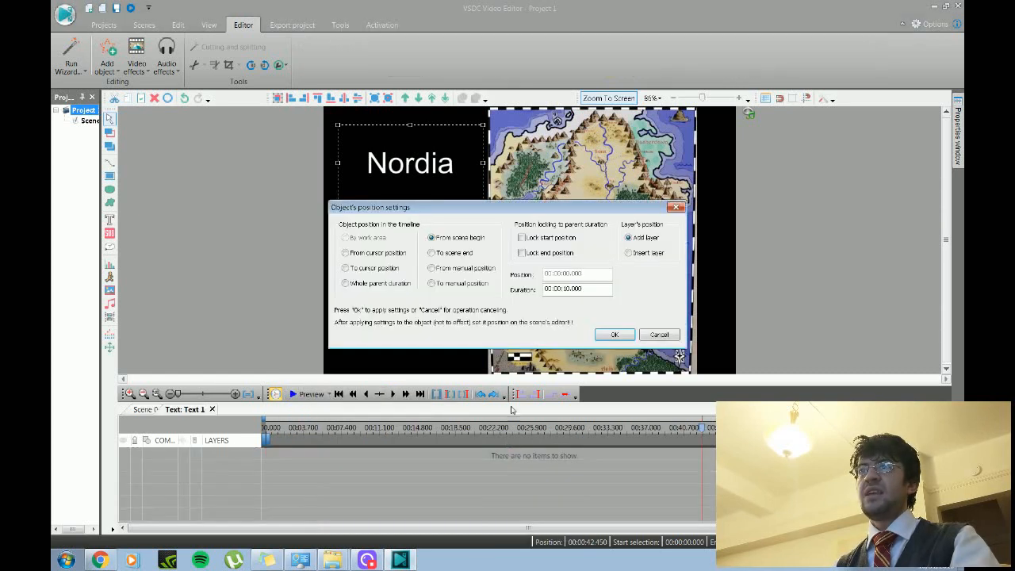
left_click(615, 334)
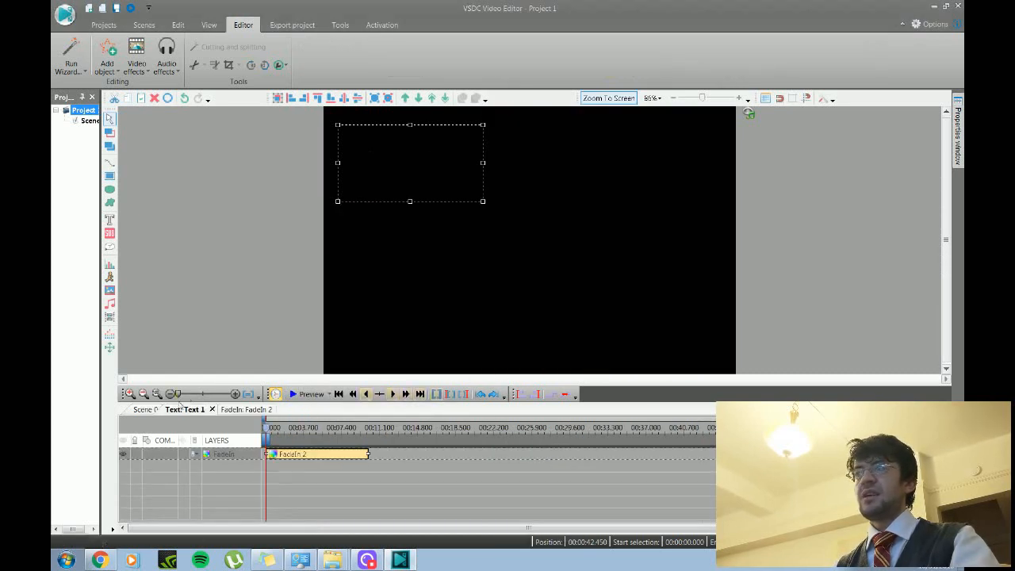
left_click(150, 411)
Add a Fade Out transparency effect to the Nordia text with the offered position settings and return to Scene 0.
right_click(294, 480)
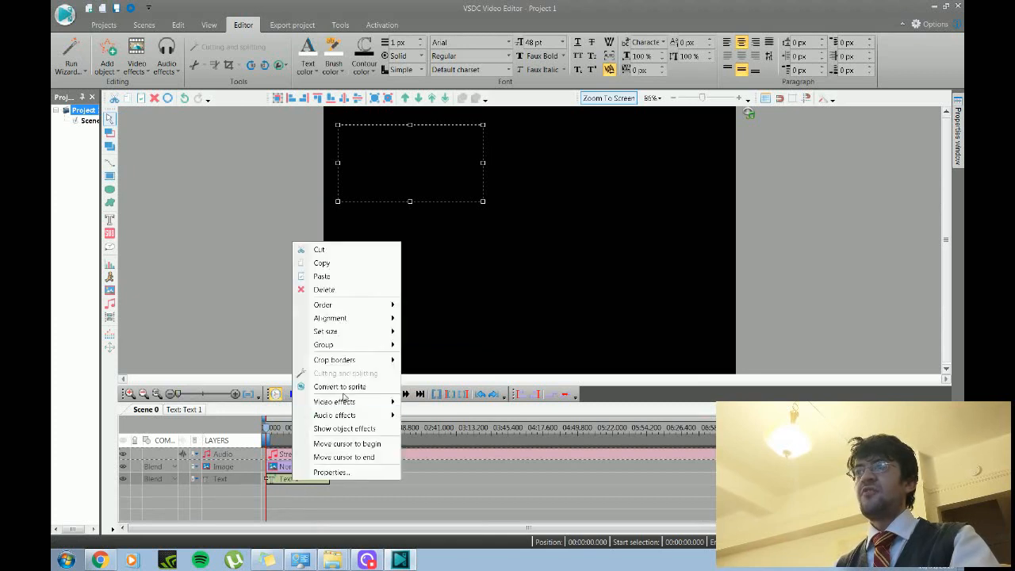
mouse_move(359, 402)
mouse_move(444, 457)
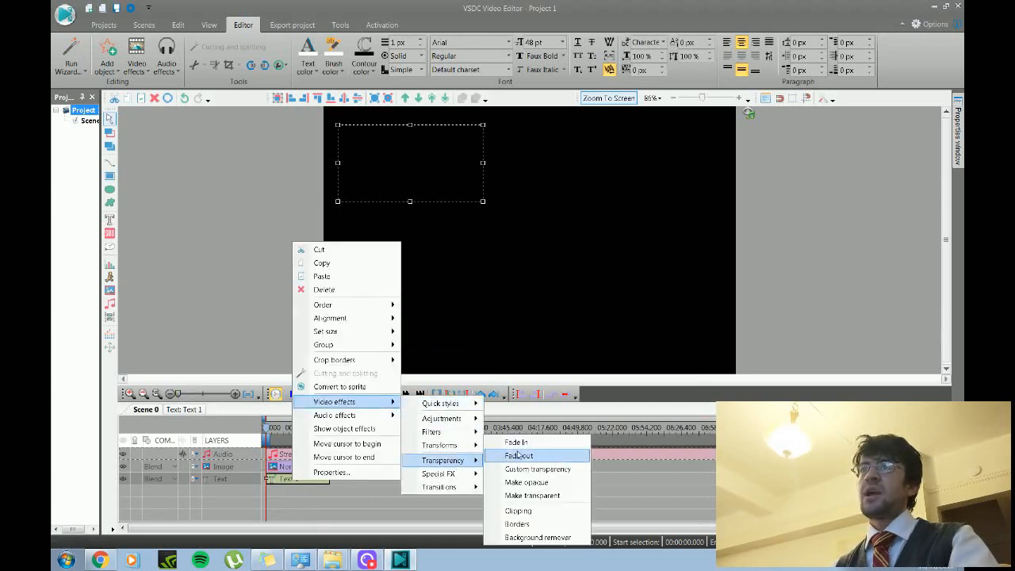
left_click(507, 450)
left_click(615, 334)
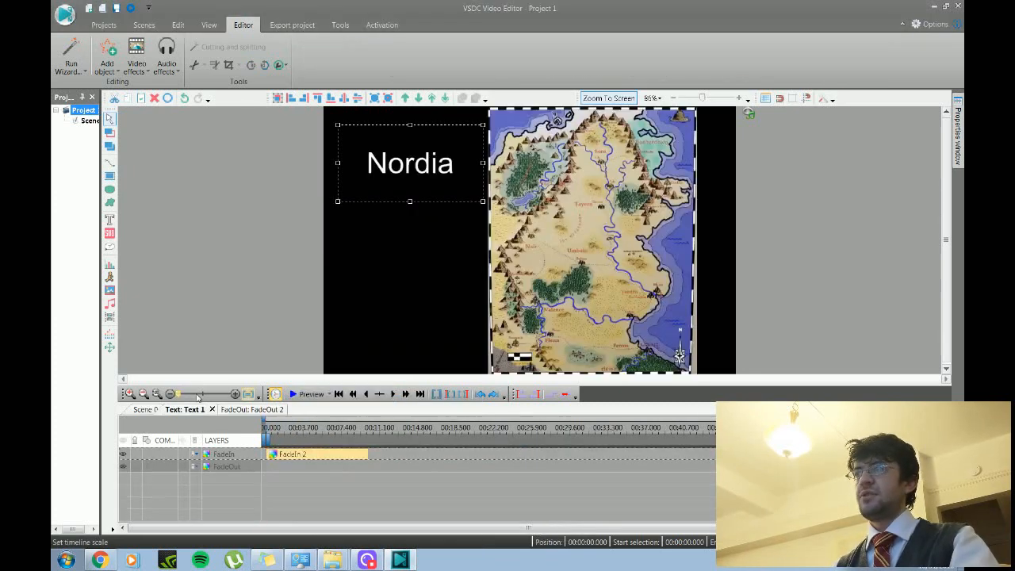
left_click(144, 409)
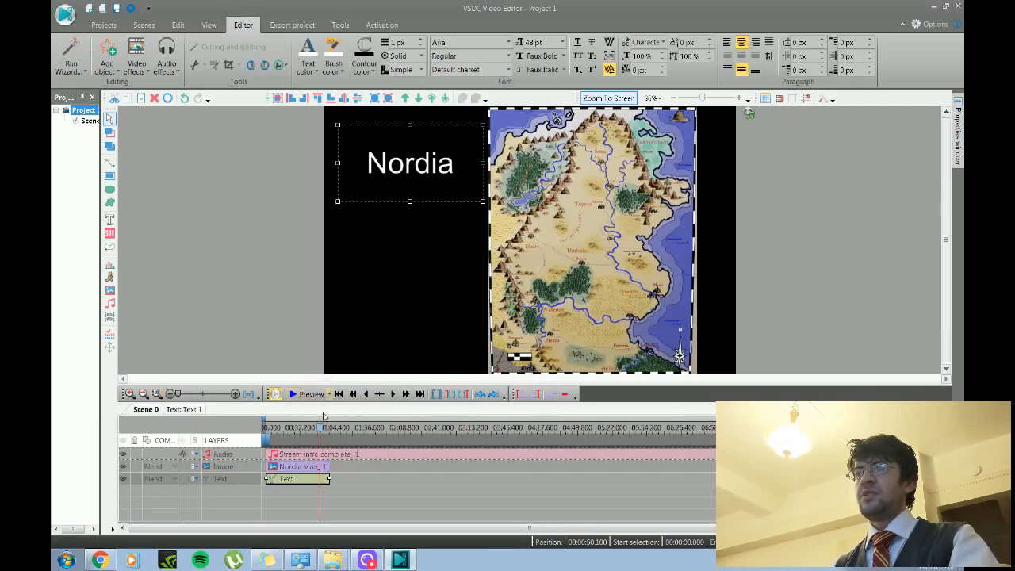
Scrub the scene and review the fade effects applied to the Nordia text.
mouse_move(321, 430)
left_mouse_down()
mouse_move(332, 433)
mouse_move(305, 431)
left_mouse_up()
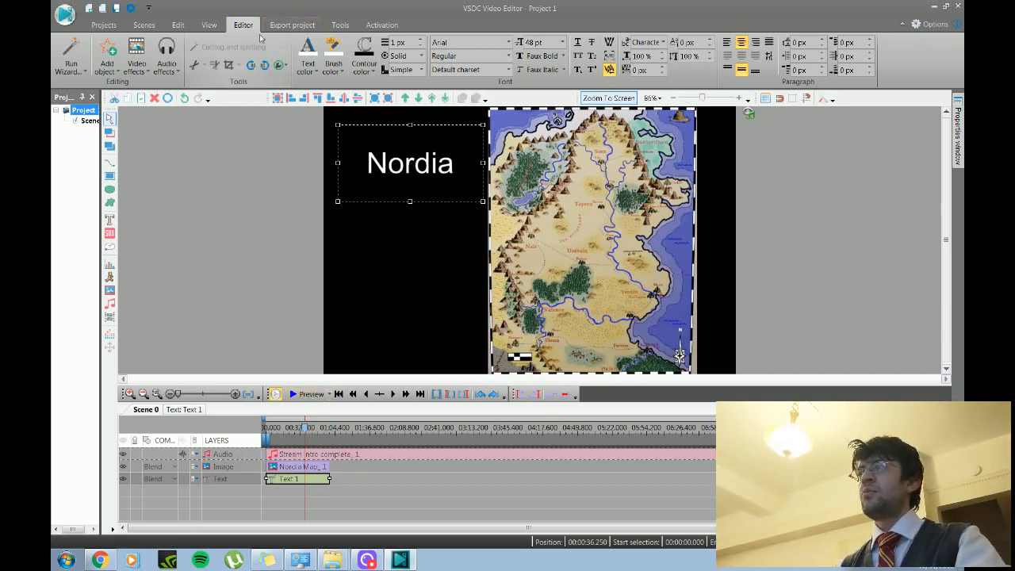
left_click(195, 409)
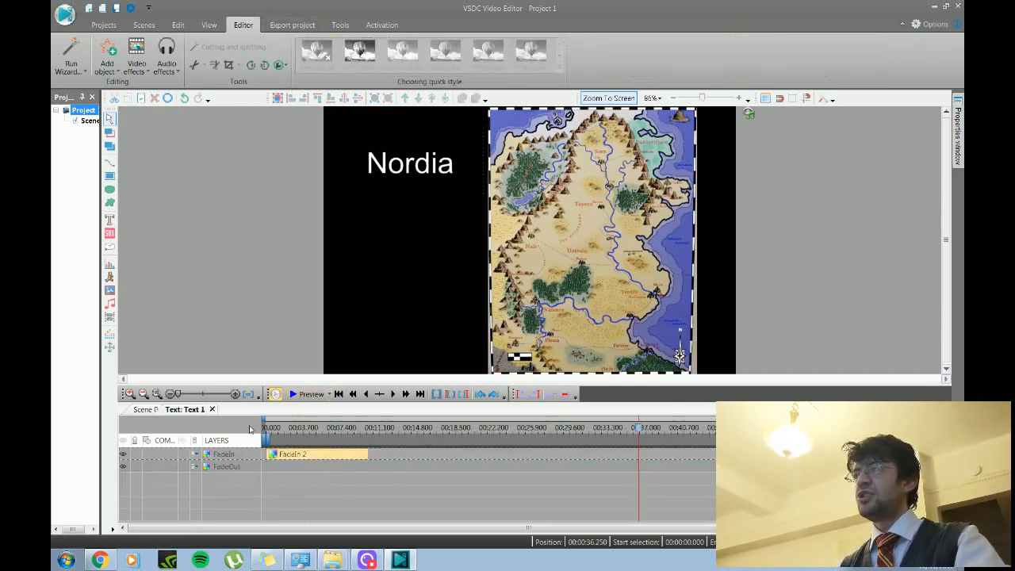
left_click(147, 409)
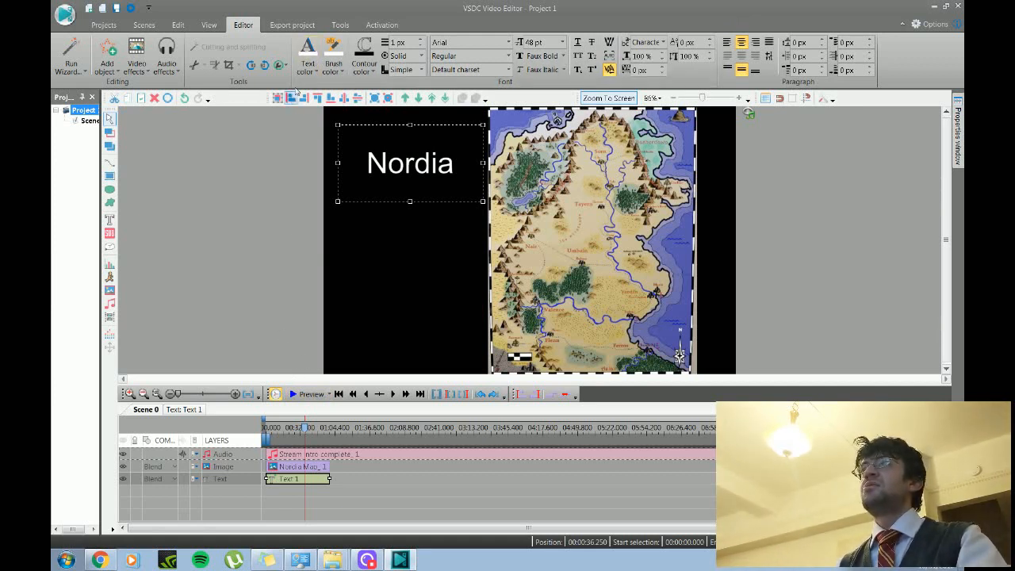
Open the project export settings and set the AVI output file to Project 1 on the Desktop.
left_click(298, 25)
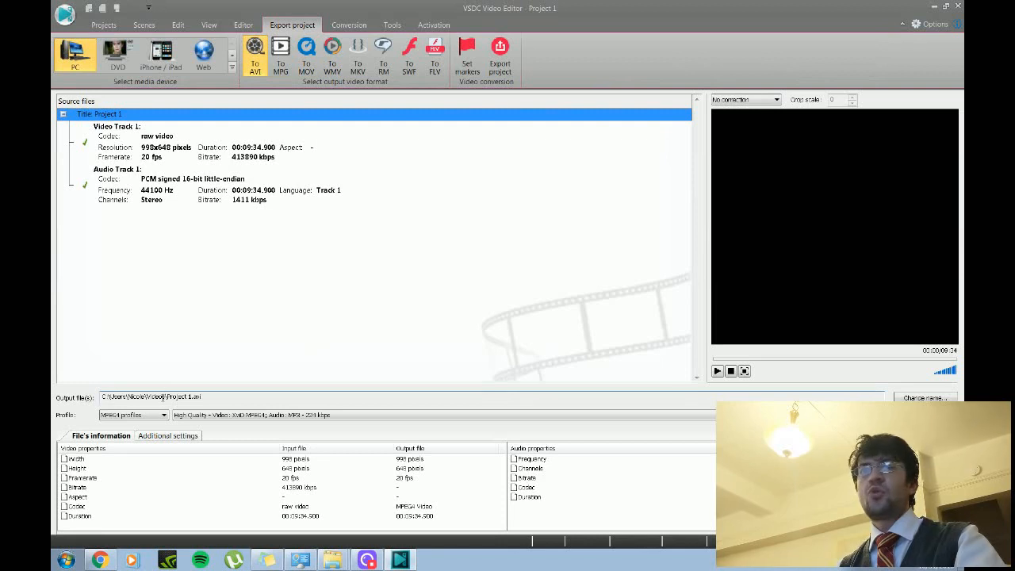
left_click(924, 398)
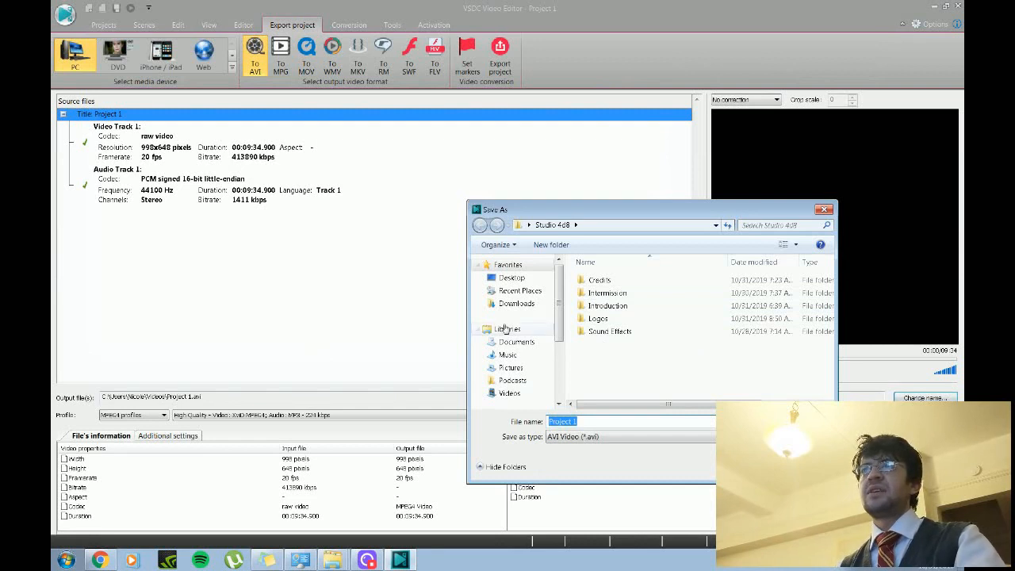
left_click(511, 278)
double_click(601, 423)
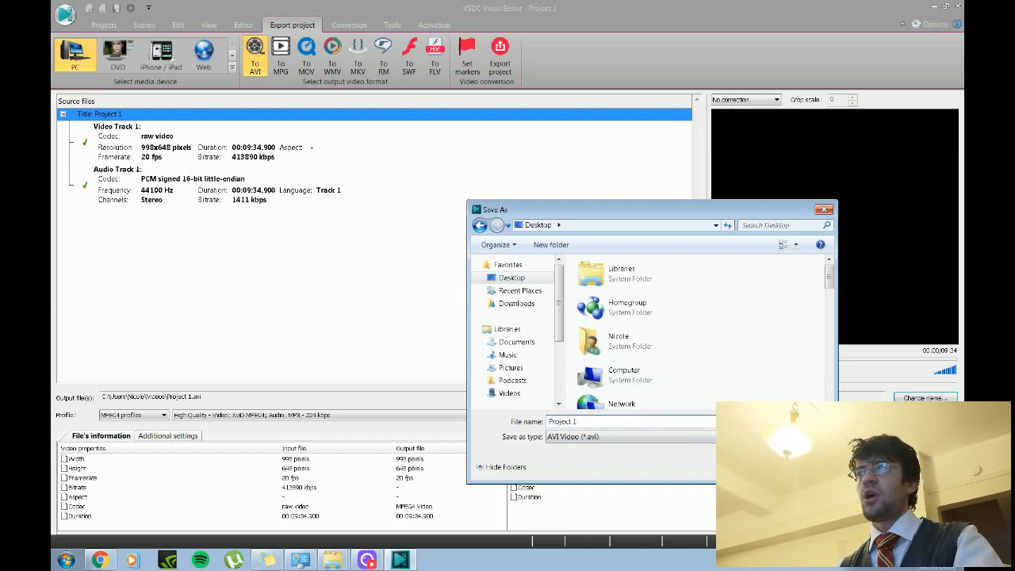
key("Return")
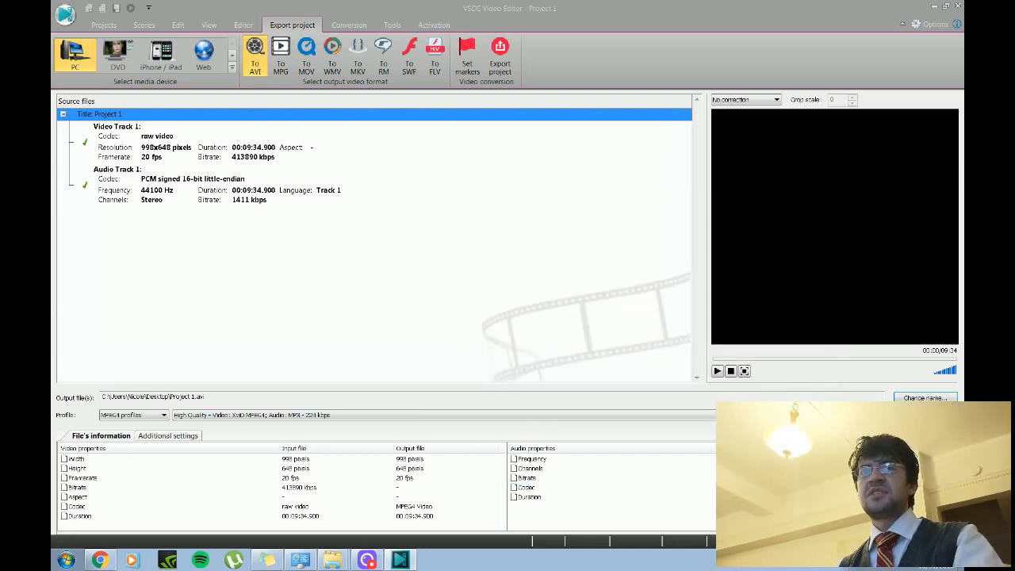
Try the Low Quality MPEG4 export profile and switch back to High Quality with 224 kbps MP3 audio.
left_click(444, 414)
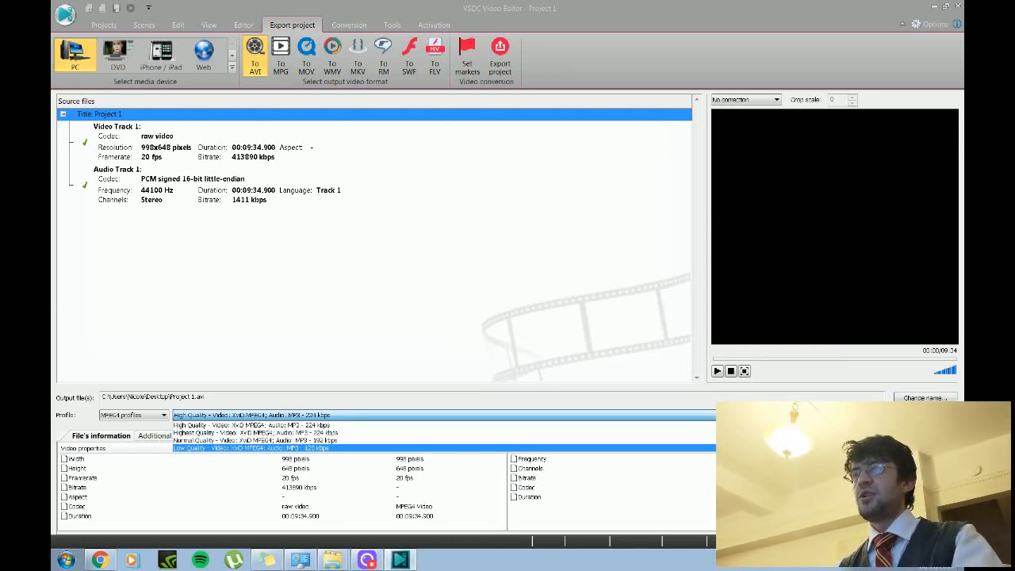
left_click(674, 450)
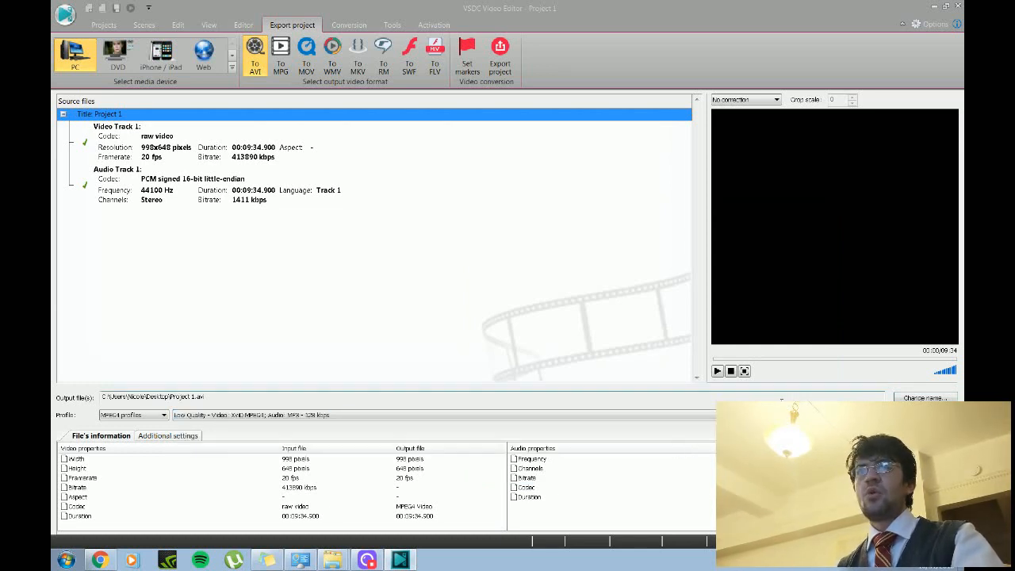
left_click(717, 415)
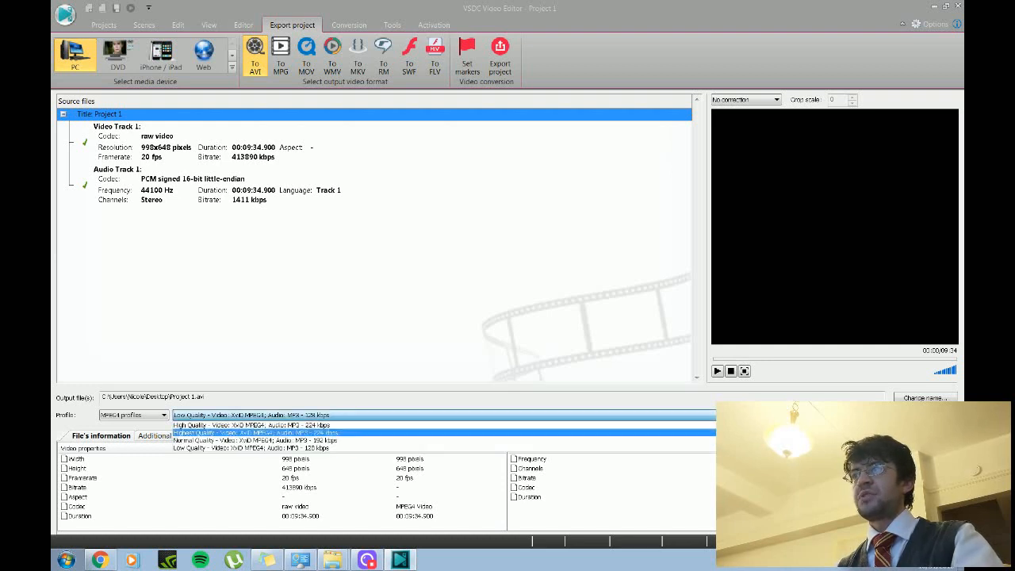
left_click(251, 425)
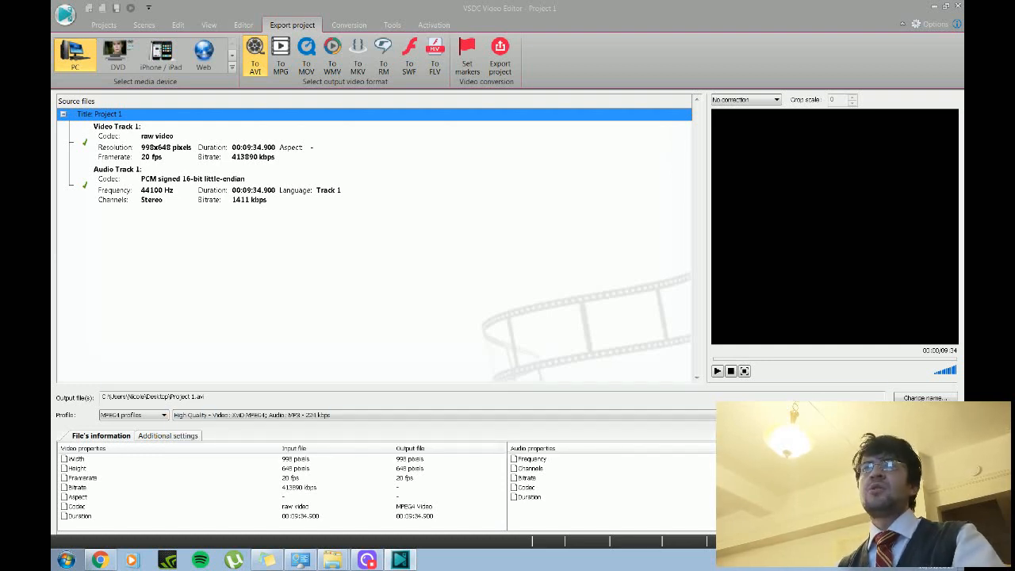
Review the frame rate options in the High Quality AVI profile's editor and close it with Original kept.
left_click(924, 414)
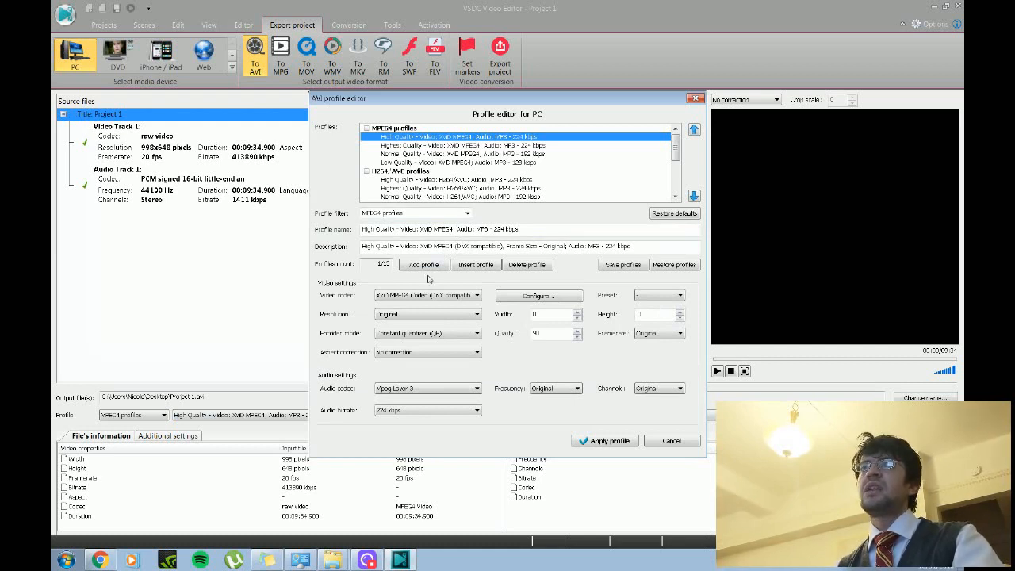
left_click(670, 334)
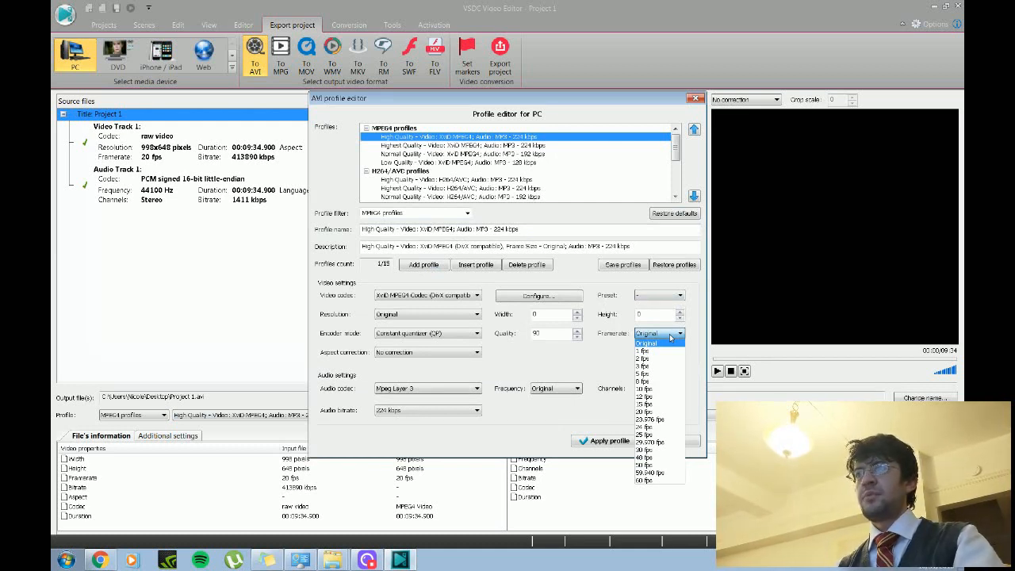
left_click(598, 351)
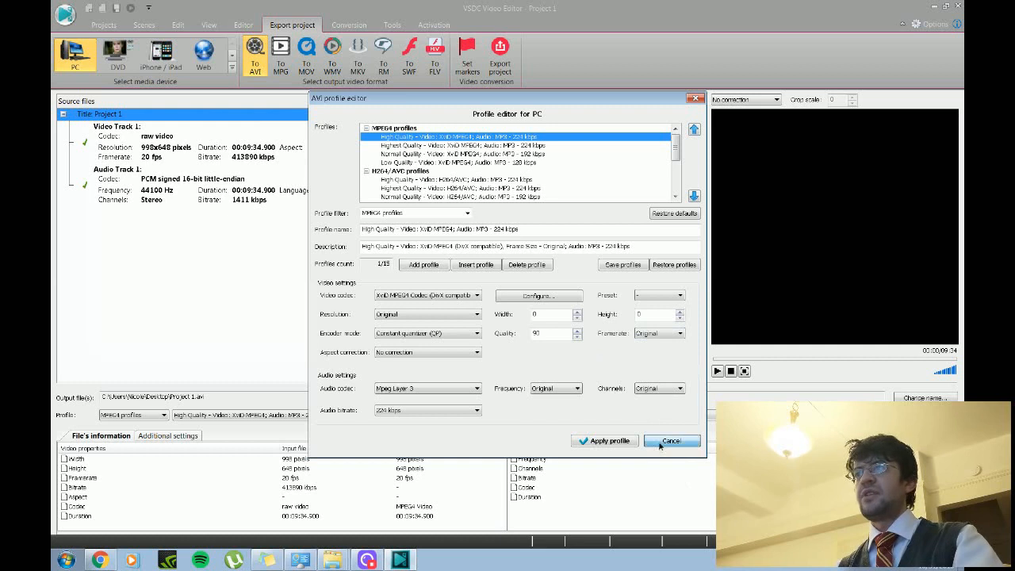
left_click(584, 442)
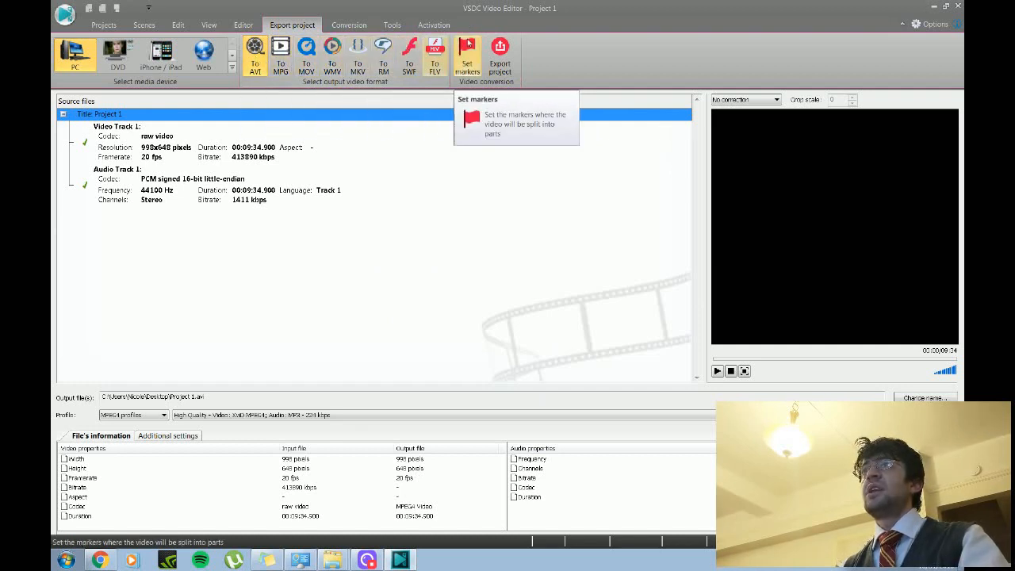
Export Project 1 to AVI without the premium features, keep the conversion preview on, and dismiss the completion message.
left_click(502, 62)
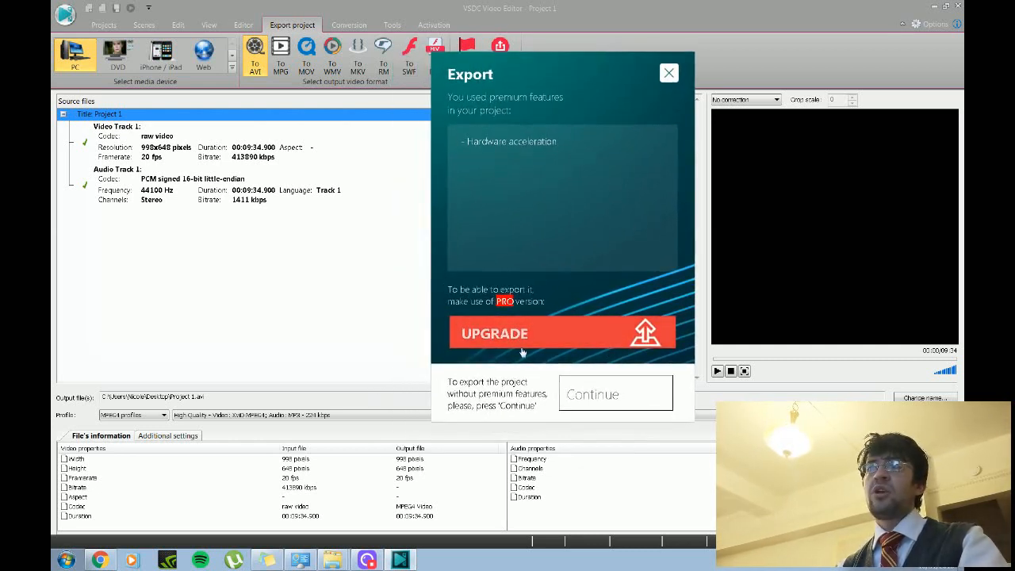
left_click(589, 404)
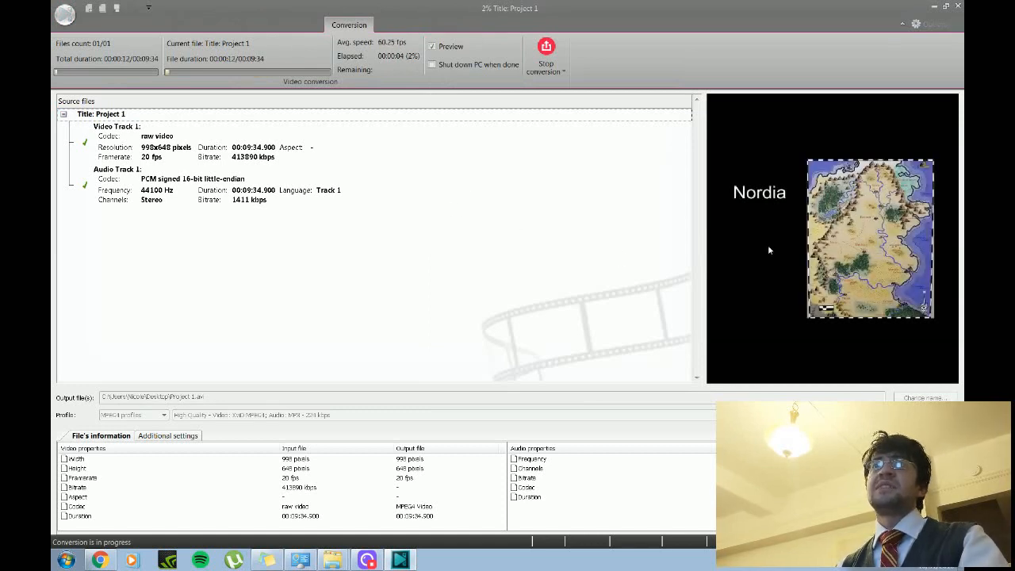
left_click(432, 47)
left_click(433, 46)
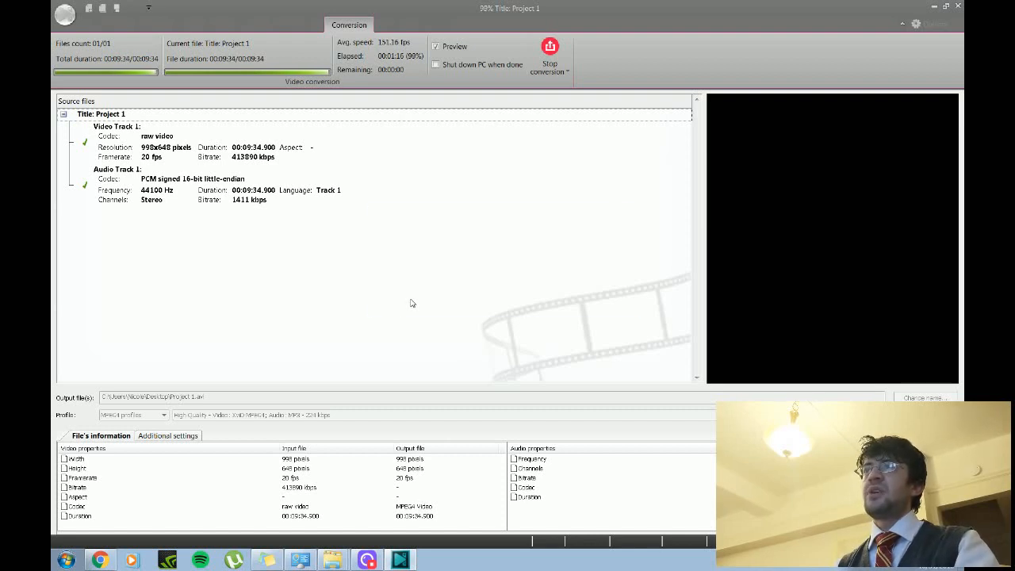
left_click(606, 275)
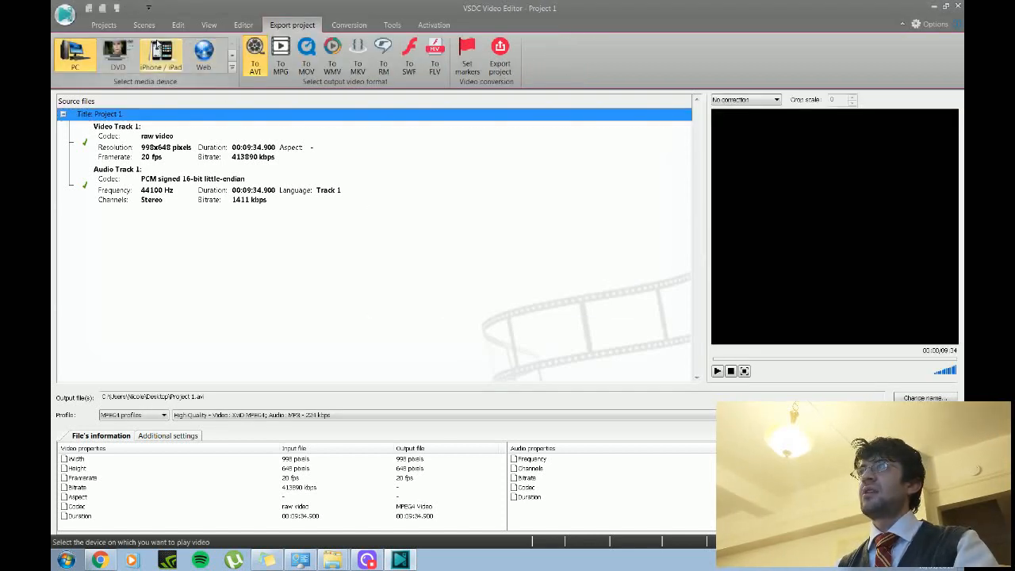
Return to editing the scene, shrink the Nordia map image from its upper-left corner and move it up beside the Nordia text.
left_click(243, 25)
left_click_drag(369, 187, 441, 241)
left_click(452, 241)
left_click_drag(442, 109, 519, 218)
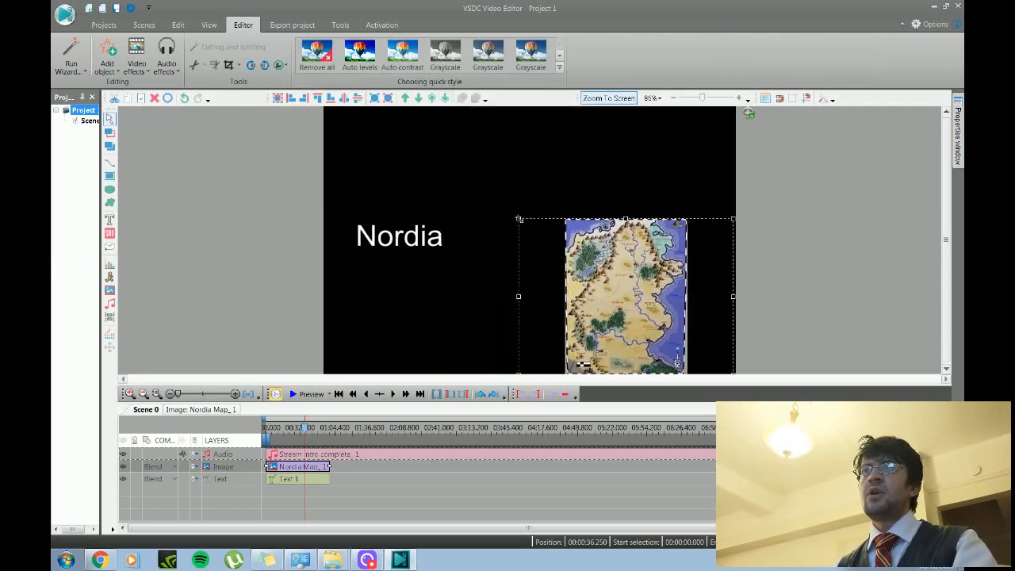
left_click_drag(608, 301, 610, 245)
Open the file selection for adding a video to the scene and close it without choosing a file.
left_click(381, 226)
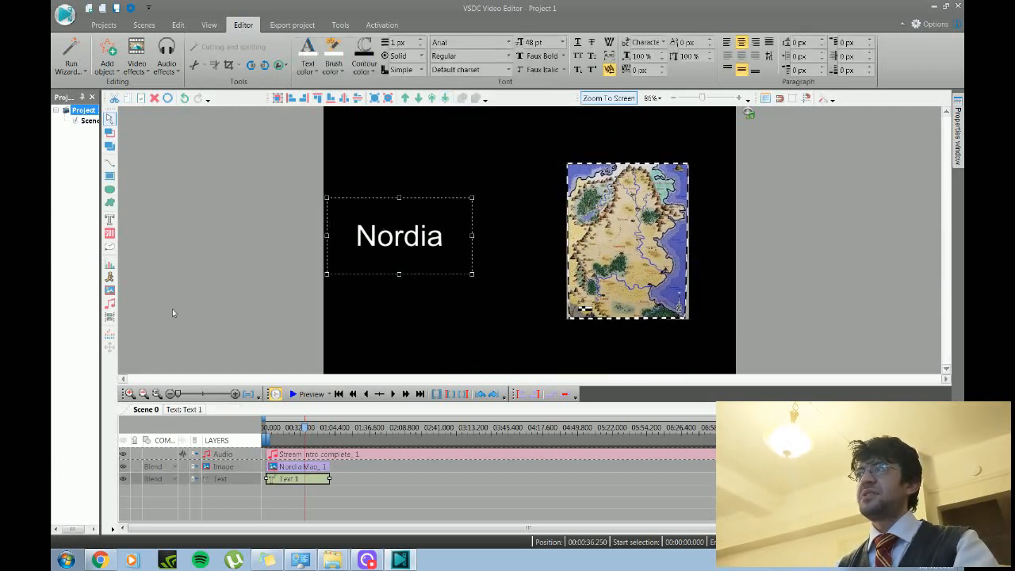
left_click(109, 316)
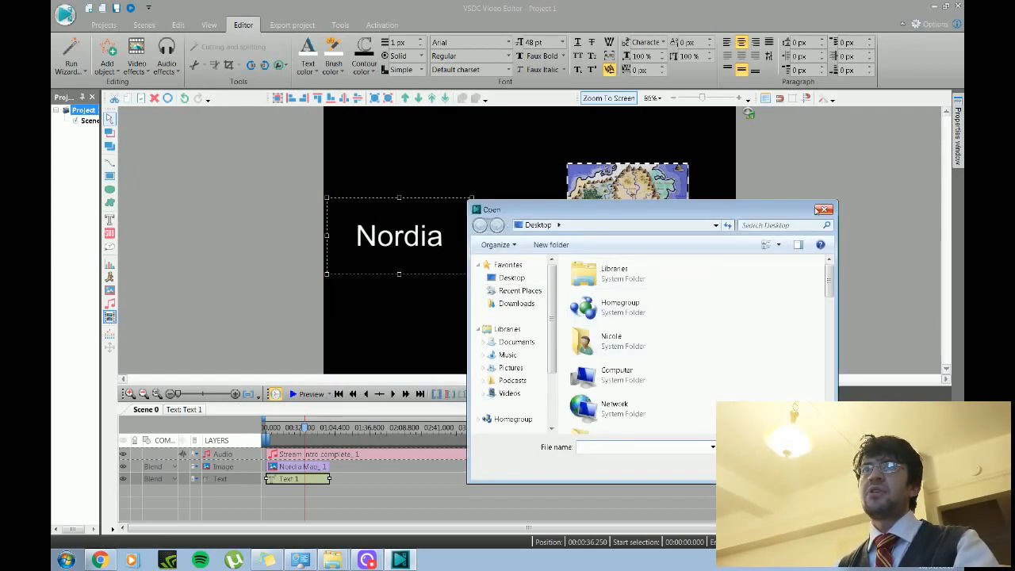
left_click(824, 209)
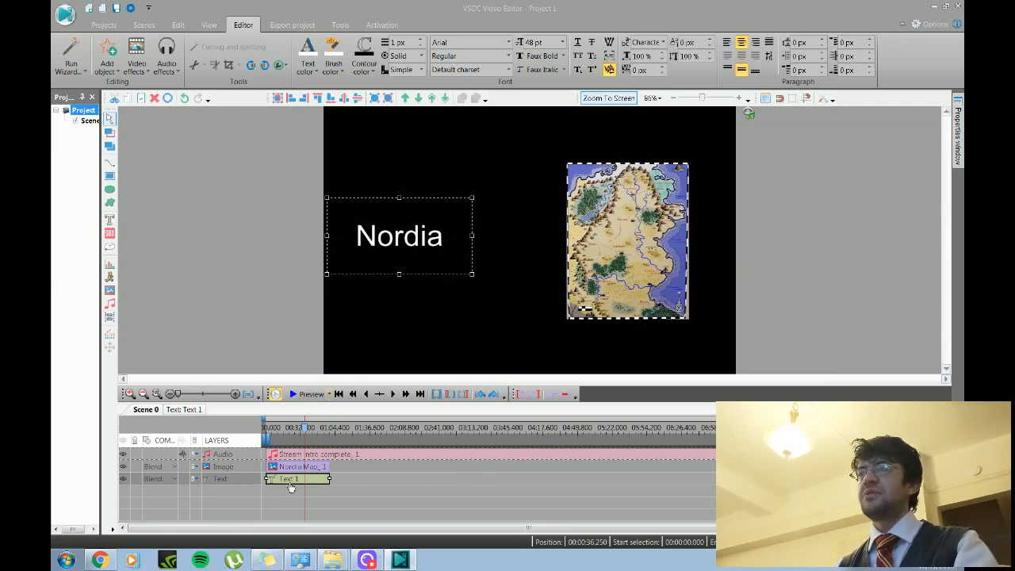
Review the amplitude effects available for the Stream intro complete audio, such as Fade In, without applying one.
left_click(324, 454)
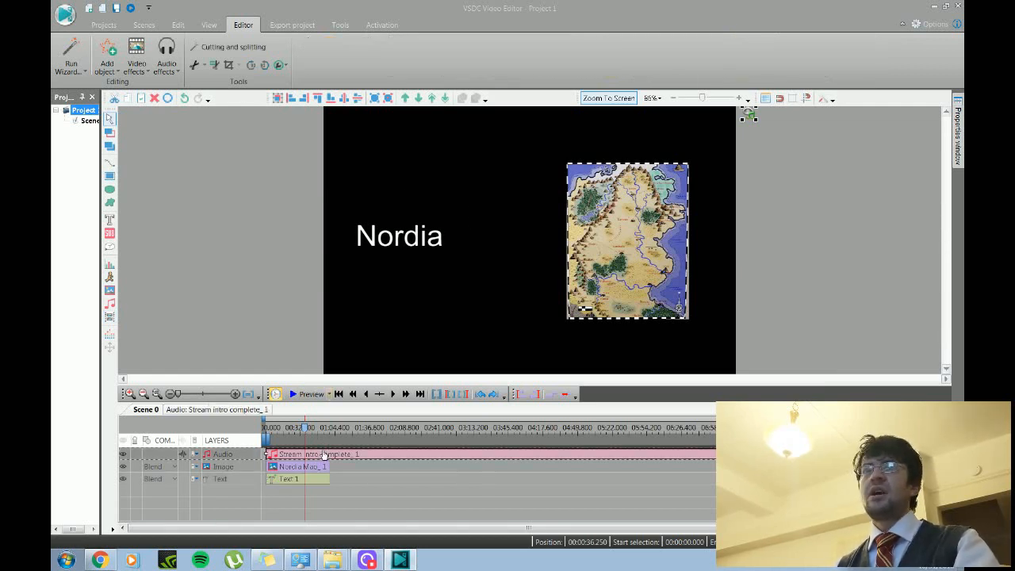
right_click(324, 454)
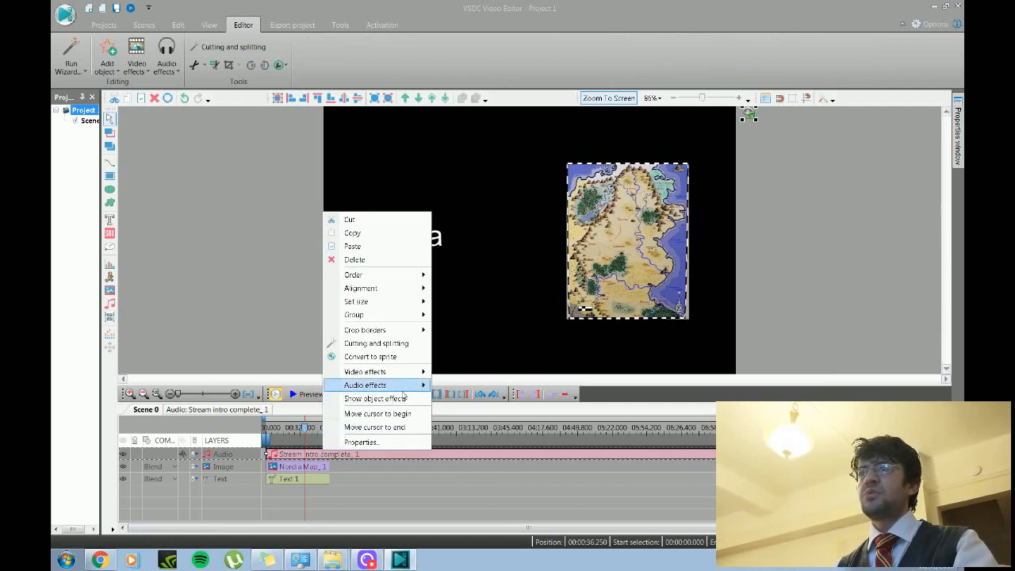
mouse_move(406, 388)
mouse_move(486, 388)
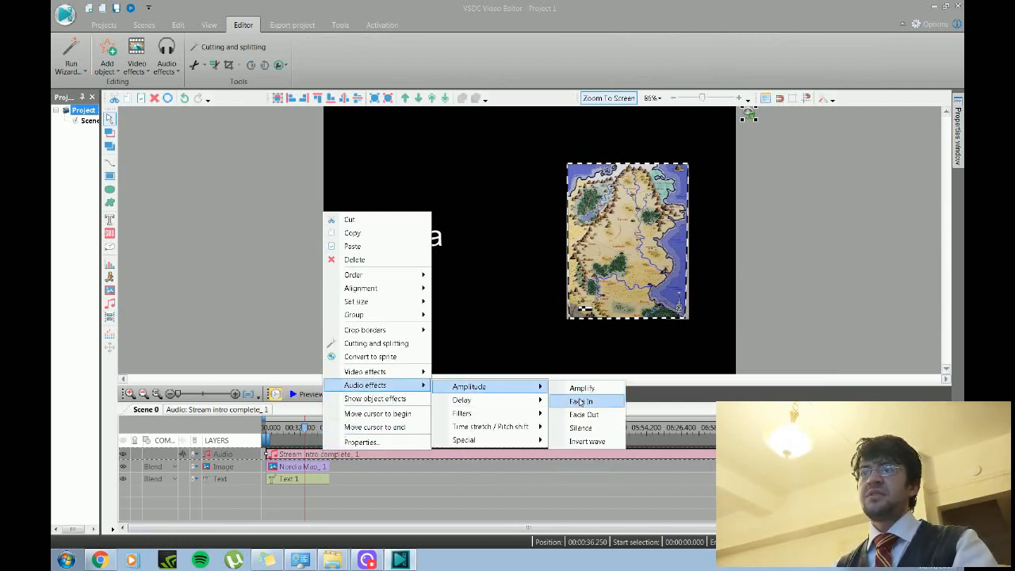
left_click(534, 471)
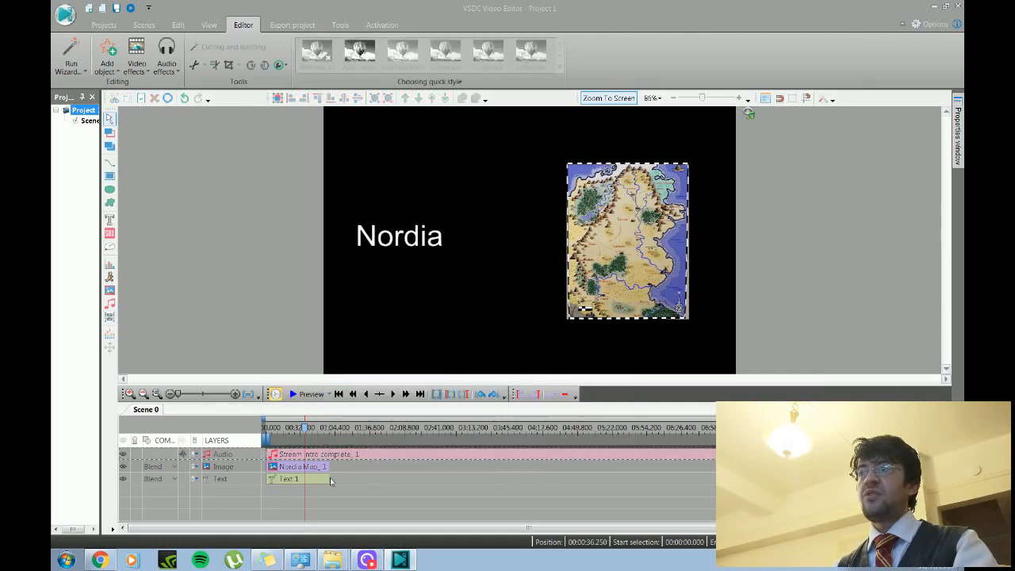
Move the timeline cursor to about 7 seconds and try the Fade Out amplitude effect on the intro audio.
left_click_drag(304, 433, 275, 435)
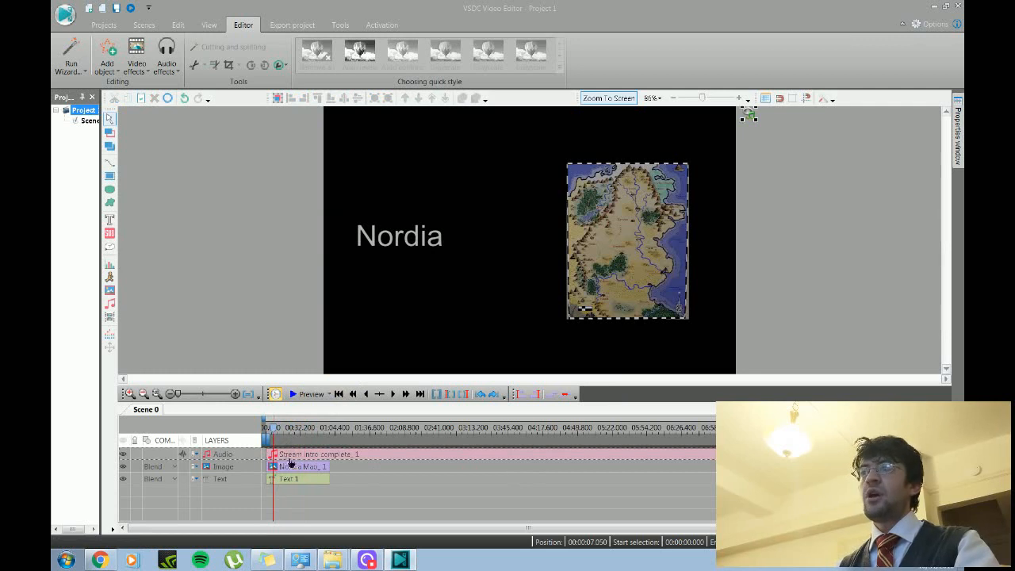
left_click(290, 458)
right_click(290, 460)
mouse_move(341, 393)
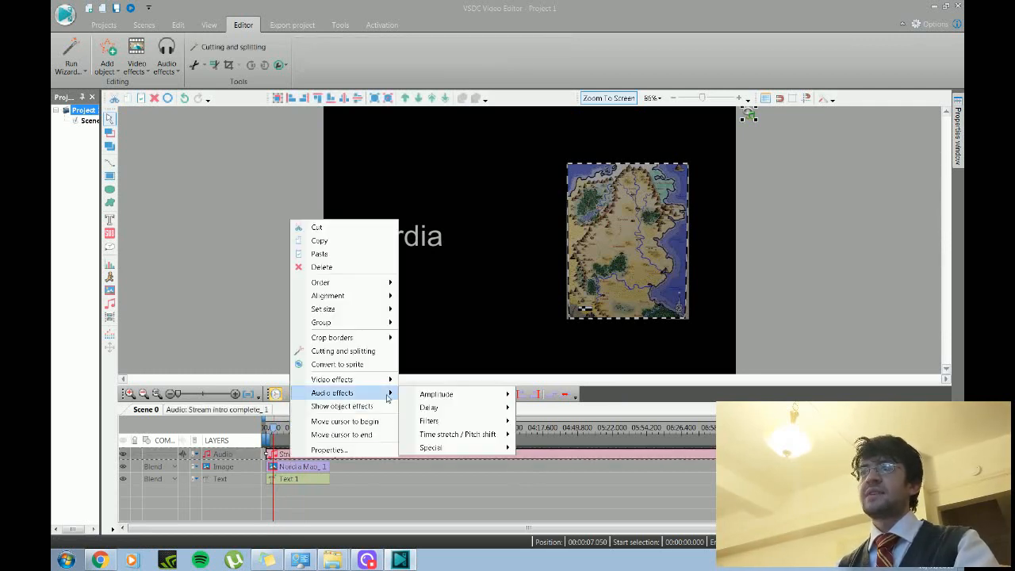
mouse_move(448, 394)
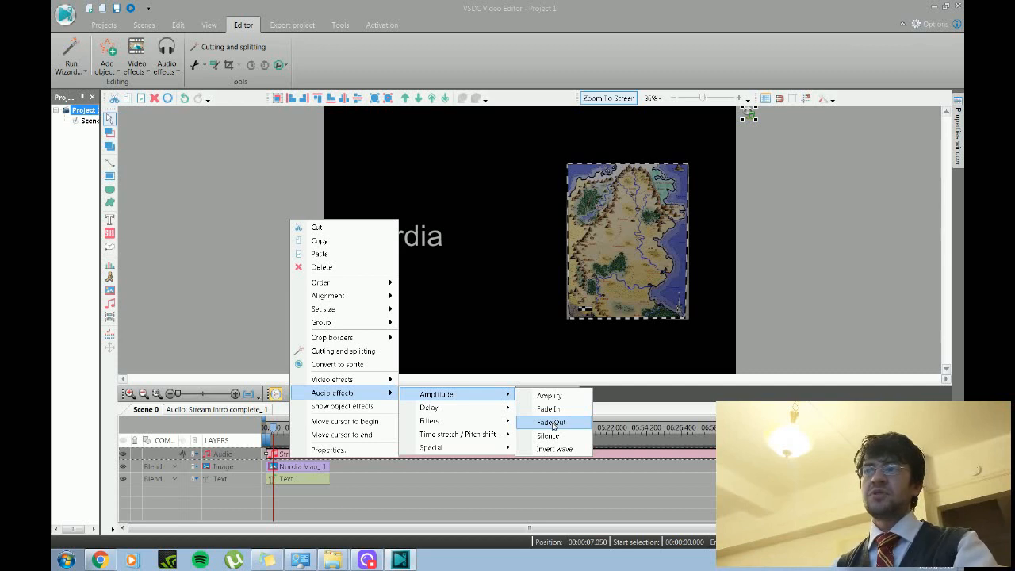
left_click(552, 423)
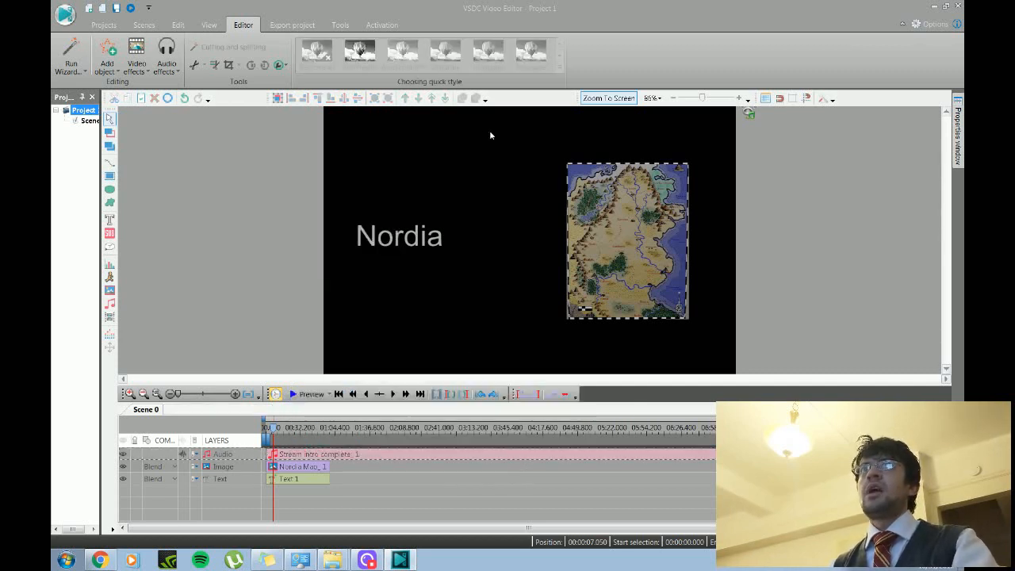
Close the video editor without saving Project 1.
left_click(958, 6)
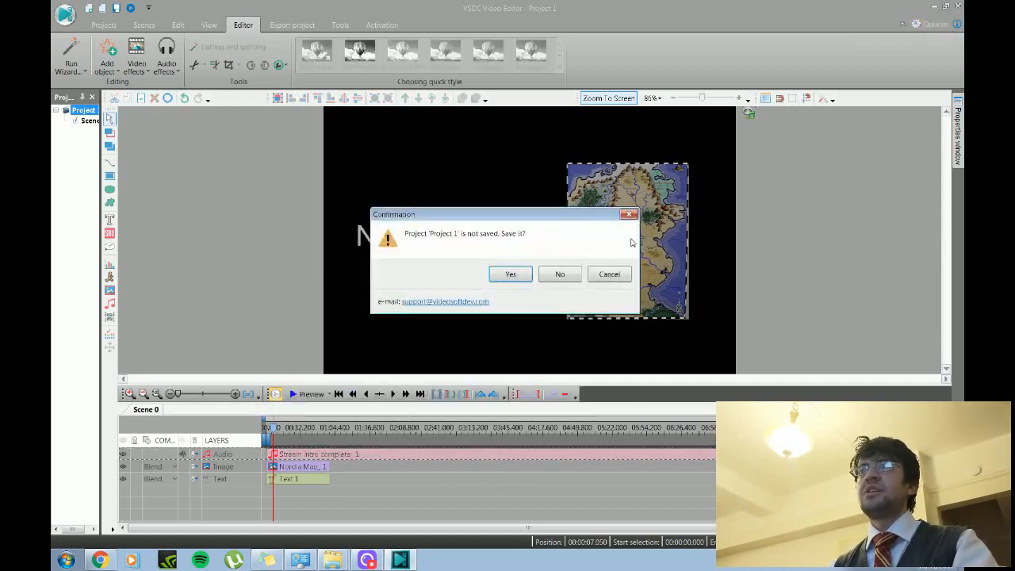
left_click_drag(539, 213, 543, 186)
left_click(563, 247)
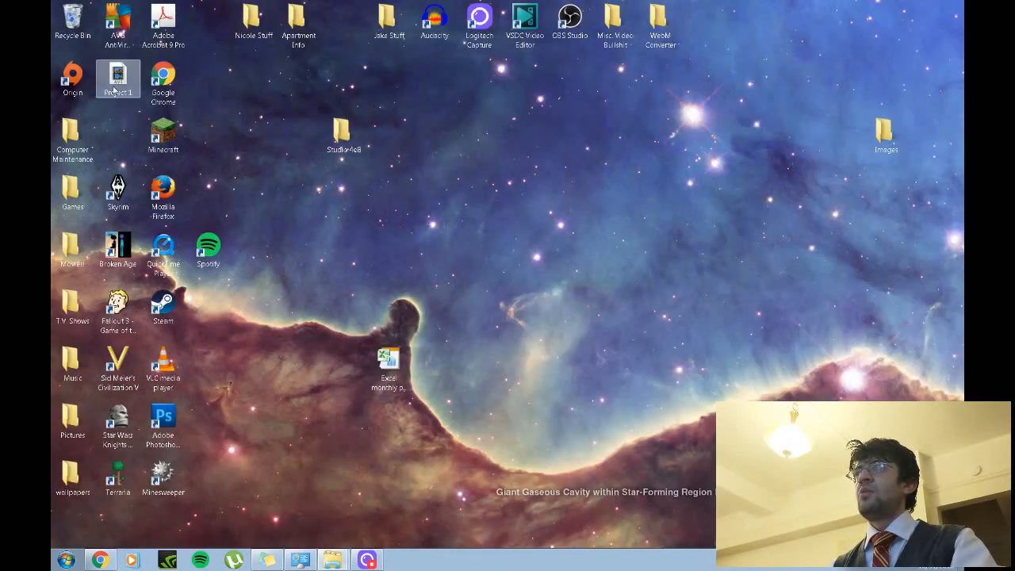
Watch the exported Project 1 video in a maximized player and move its desktop file beside the Studio4e8 folder.
double_click(114, 92)
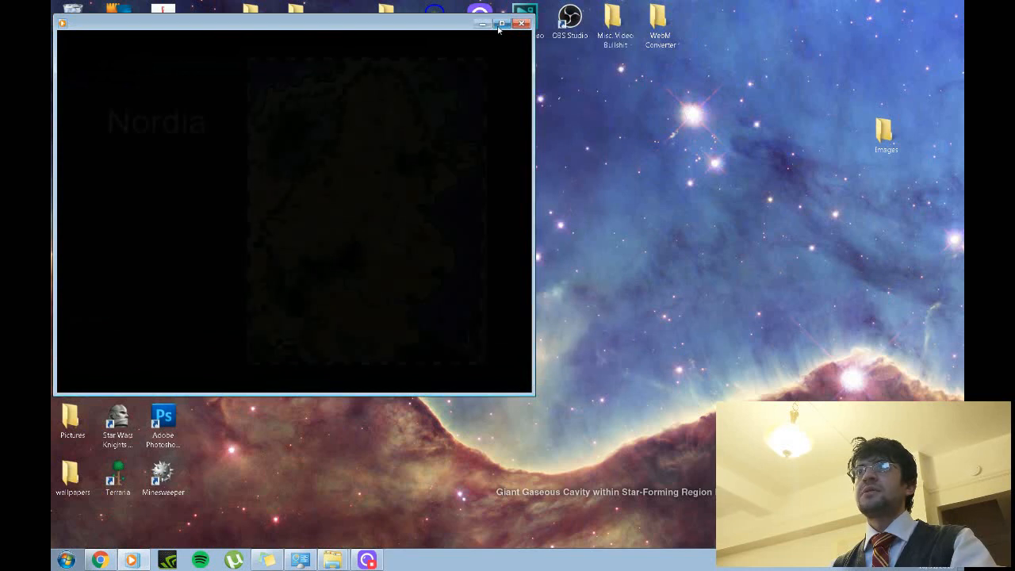
left_click(502, 24)
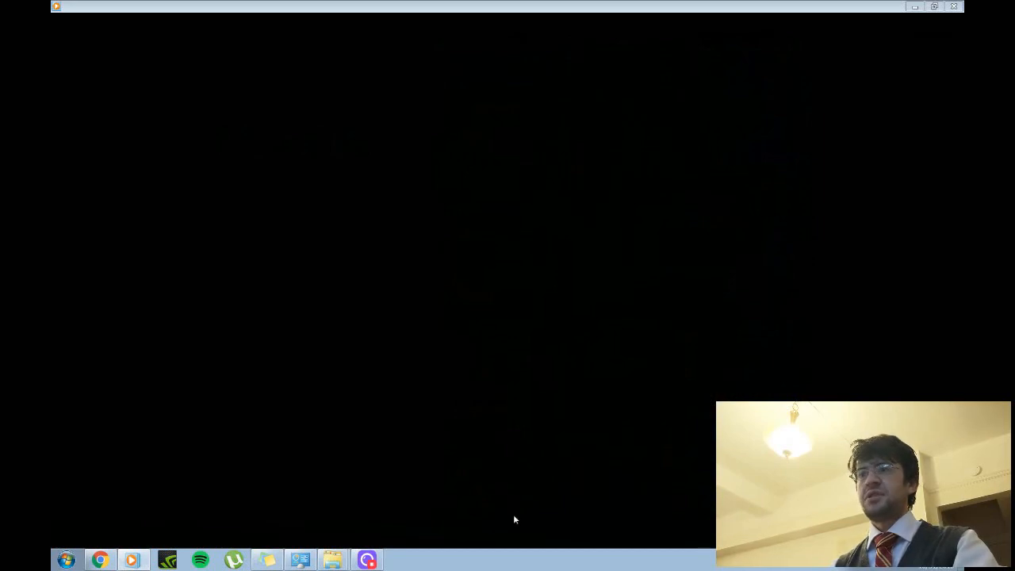
left_click(955, 10)
left_click_drag(125, 74, 442, 132)
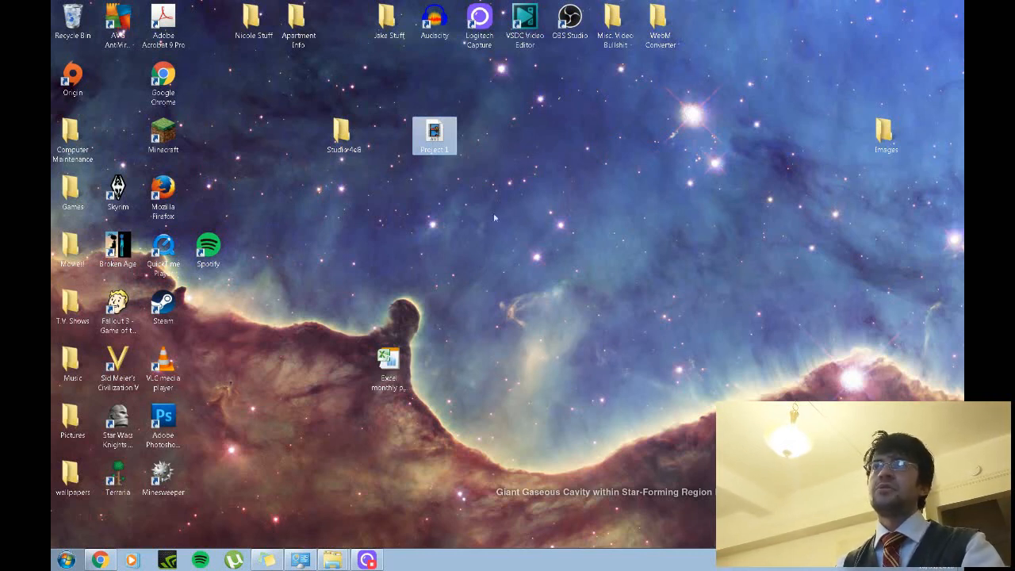
Reopen VSDC Video Editor from the desktop and dismiss the Pro upgrade offer to reach the start page.
left_click(525, 36)
double_click(537, 35)
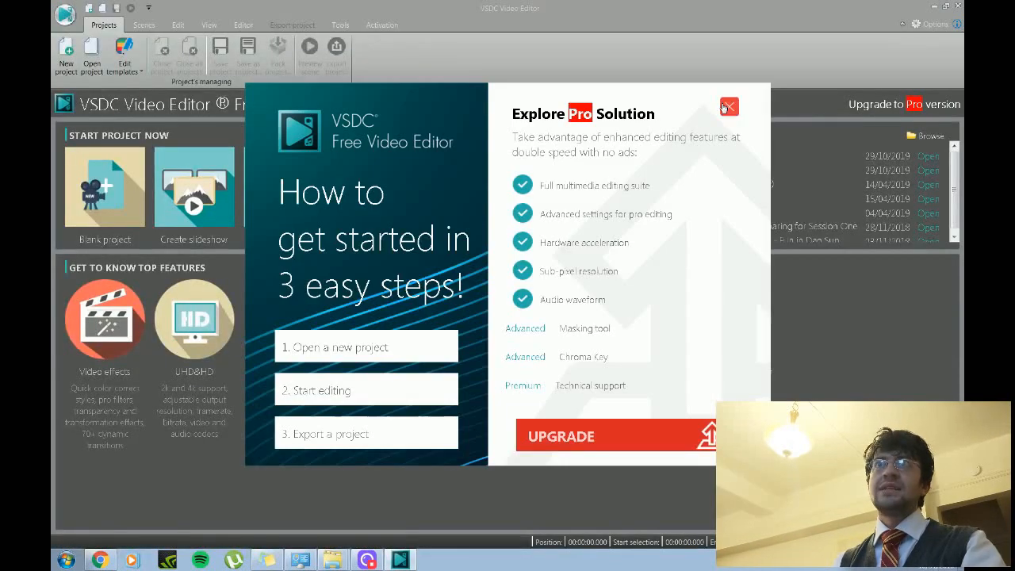
left_click(724, 108)
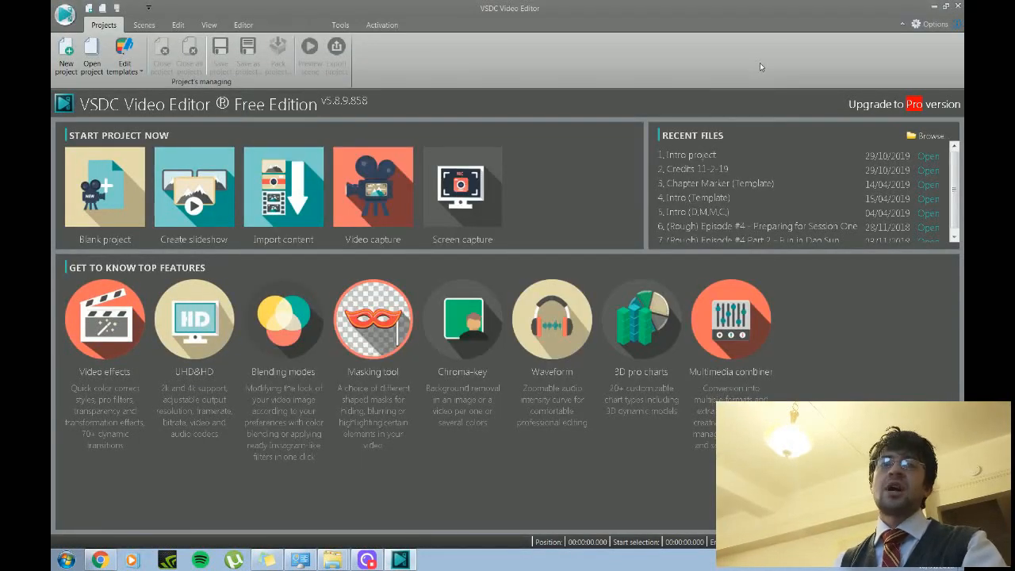